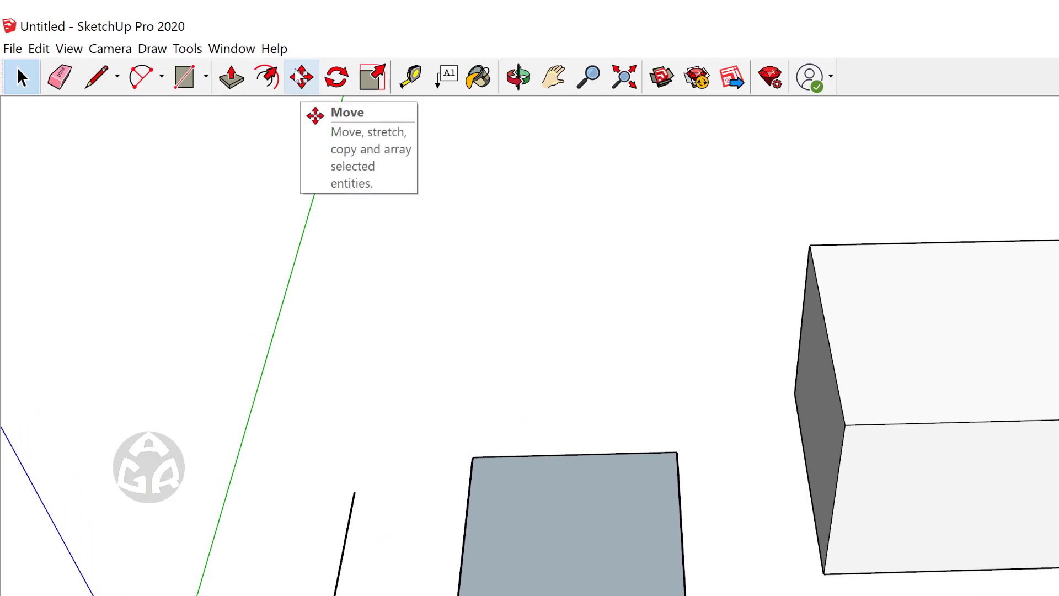
pyautogui.click(187, 49)
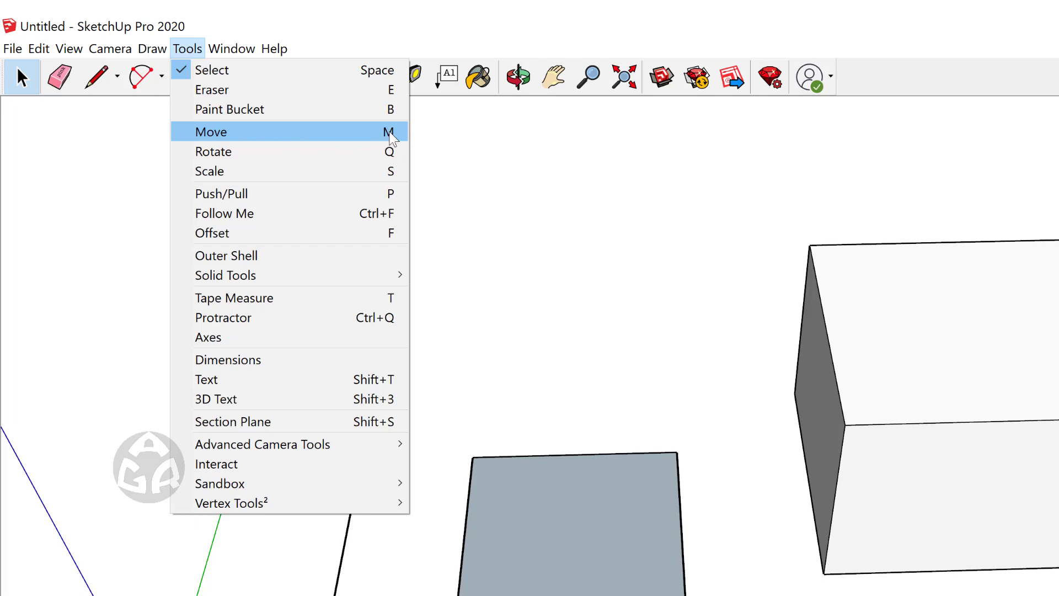
pyautogui.click(660, 346)
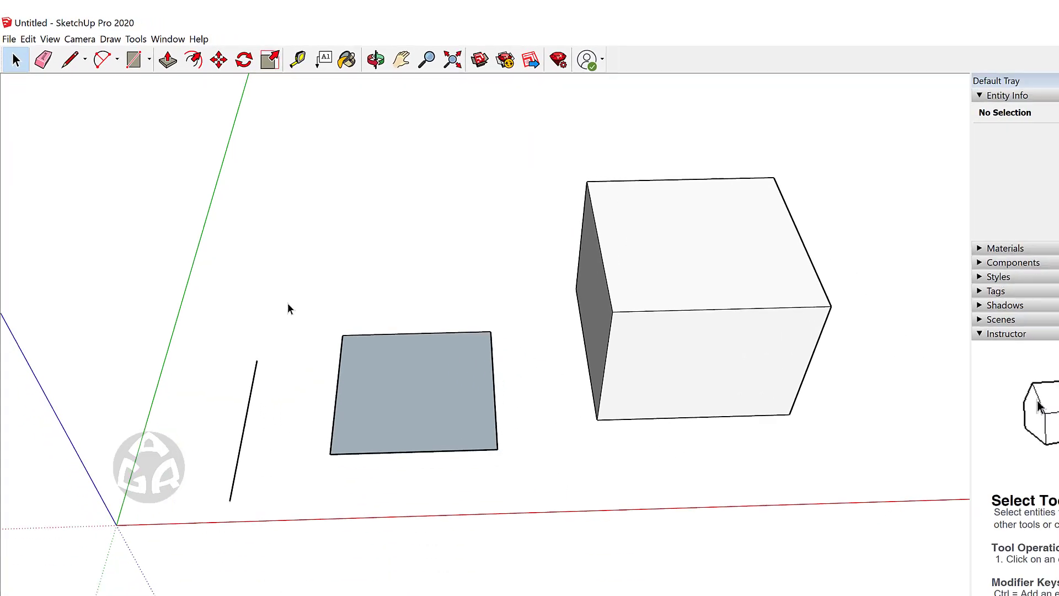
# Move the free-standing line's near endpoint about 7.6 m toward the rectangle, and shift the whole line about 6.8 m back toward the green axis.
pyautogui.keyDown('shift'); pyautogui.moveTo(287, 303); pyautogui.dragTo(472, 364, button='middle'); pyautogui.keyUp('shift')
pyautogui.scroll(4, 592, 356)
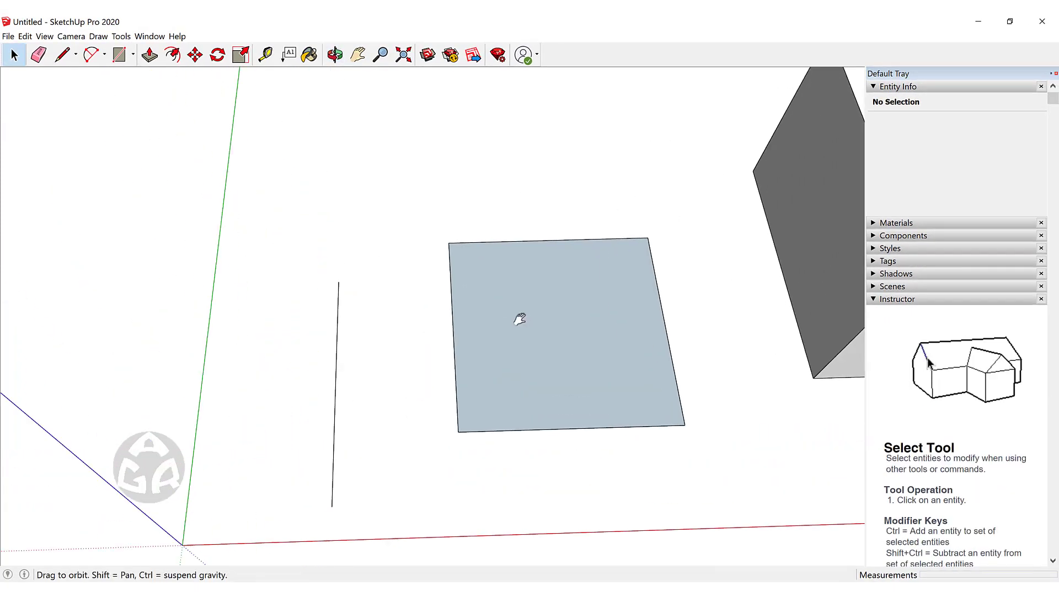
pyautogui.moveTo(520, 319); pyautogui.dragTo(452, 299, button='middle')
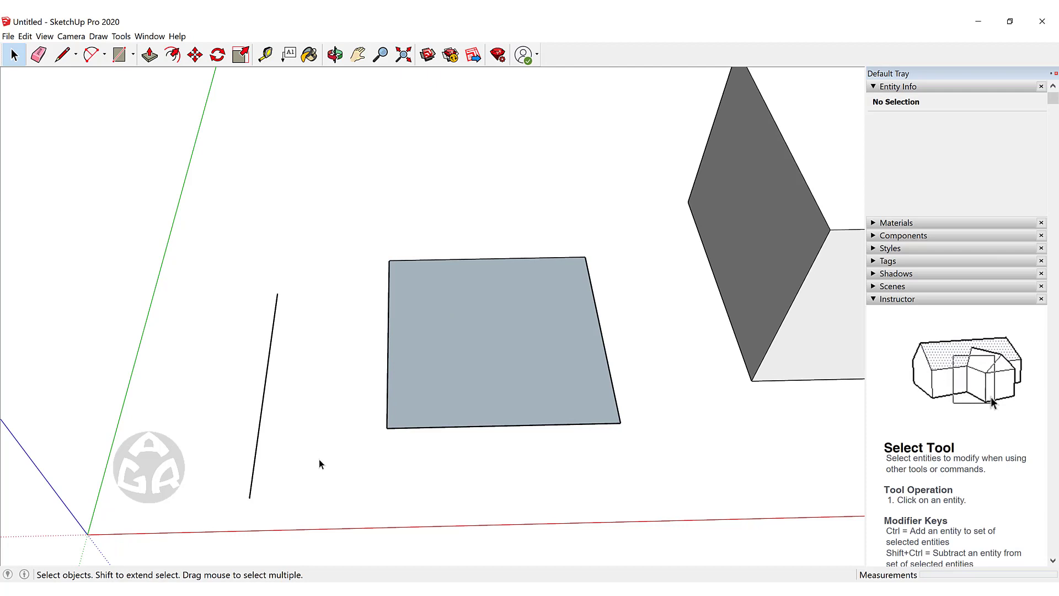
pyautogui.press('m')
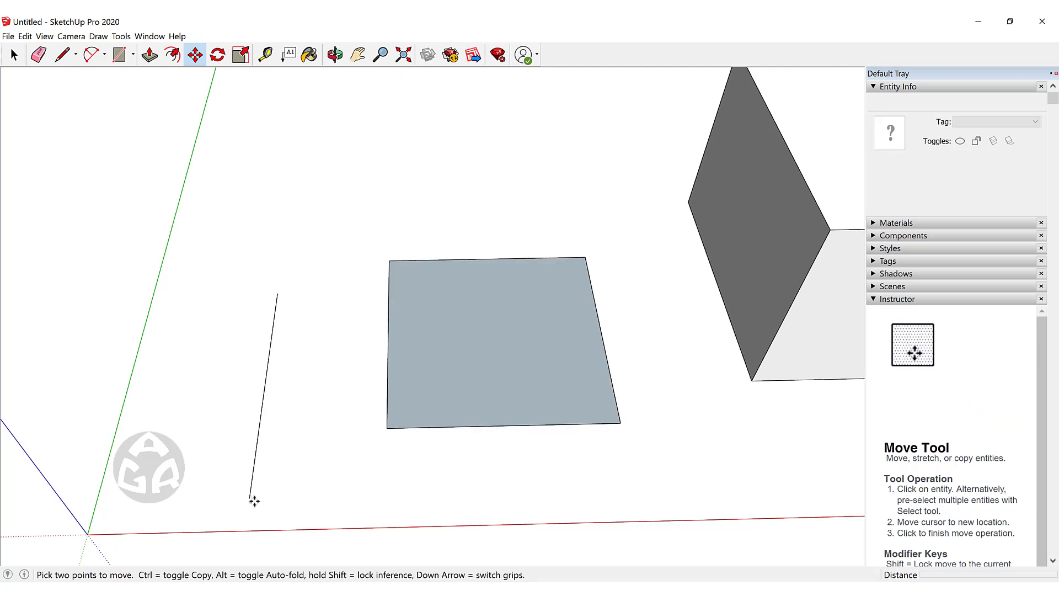
pyautogui.click(250, 498)
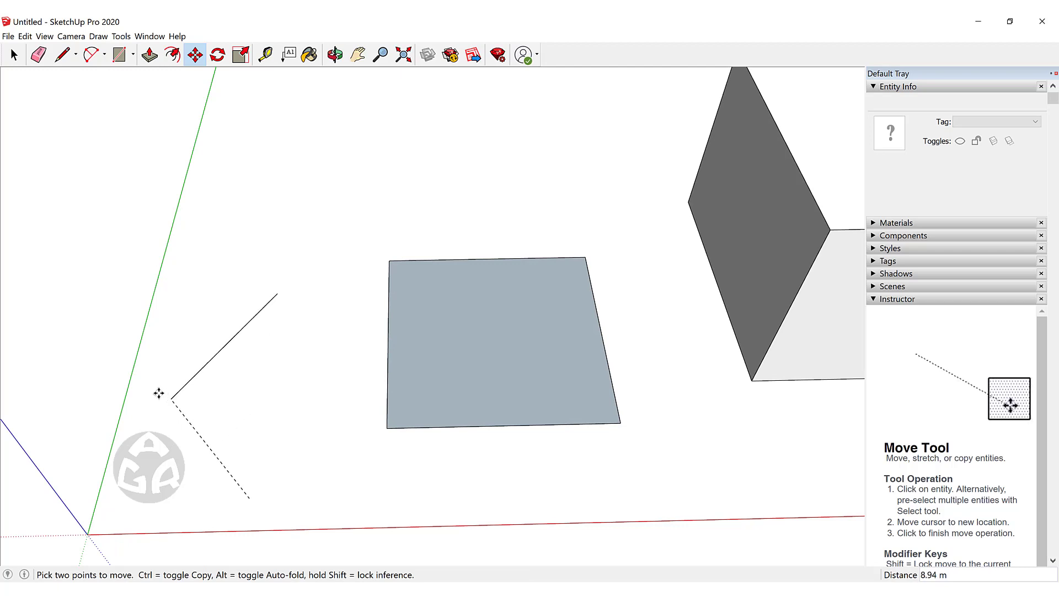
pyautogui.click(333, 399)
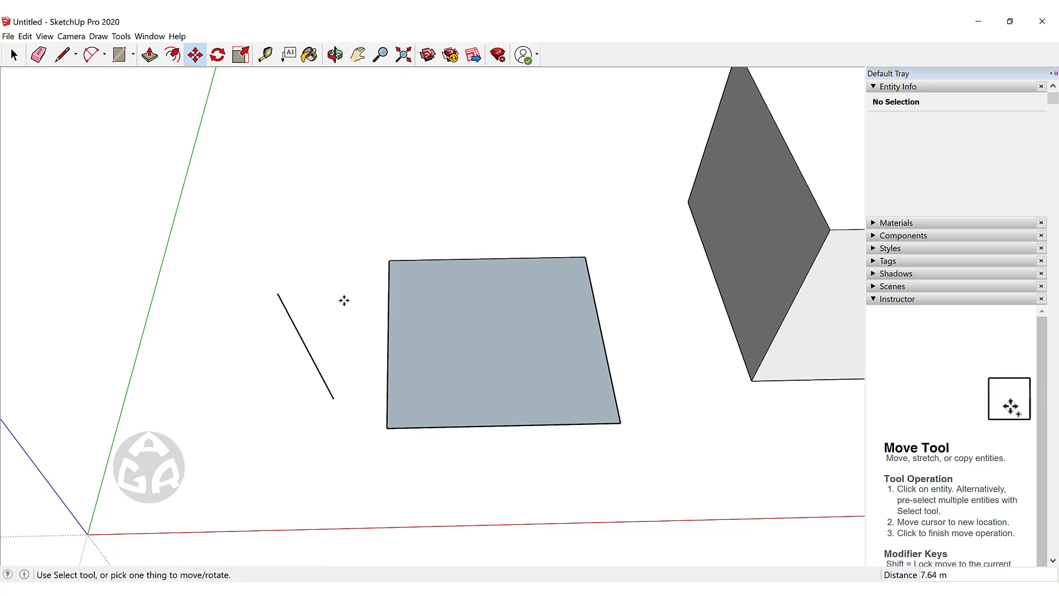
pyautogui.click(314, 359)
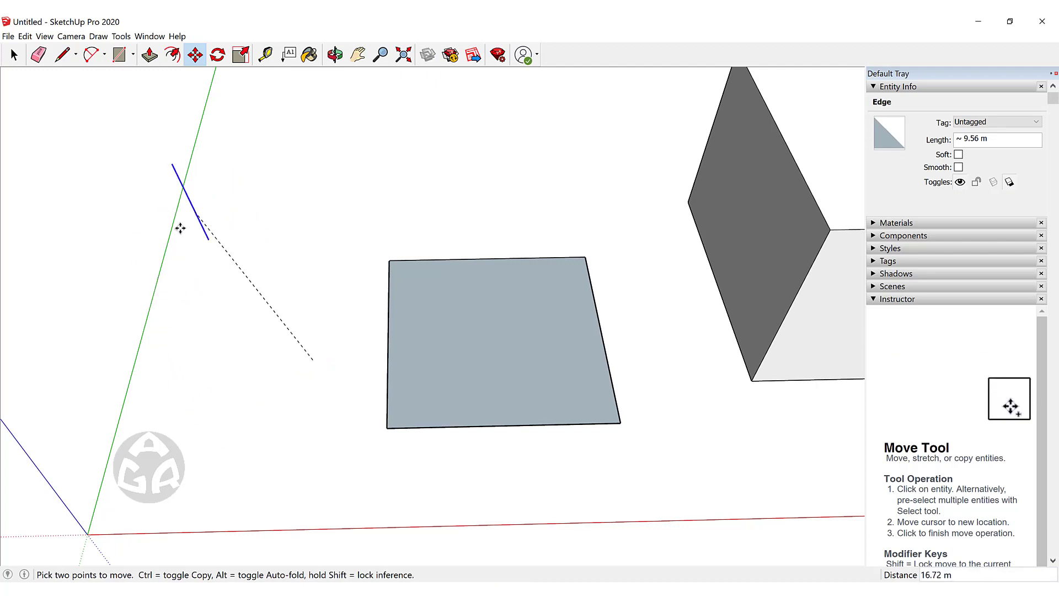
pyautogui.click(204, 397)
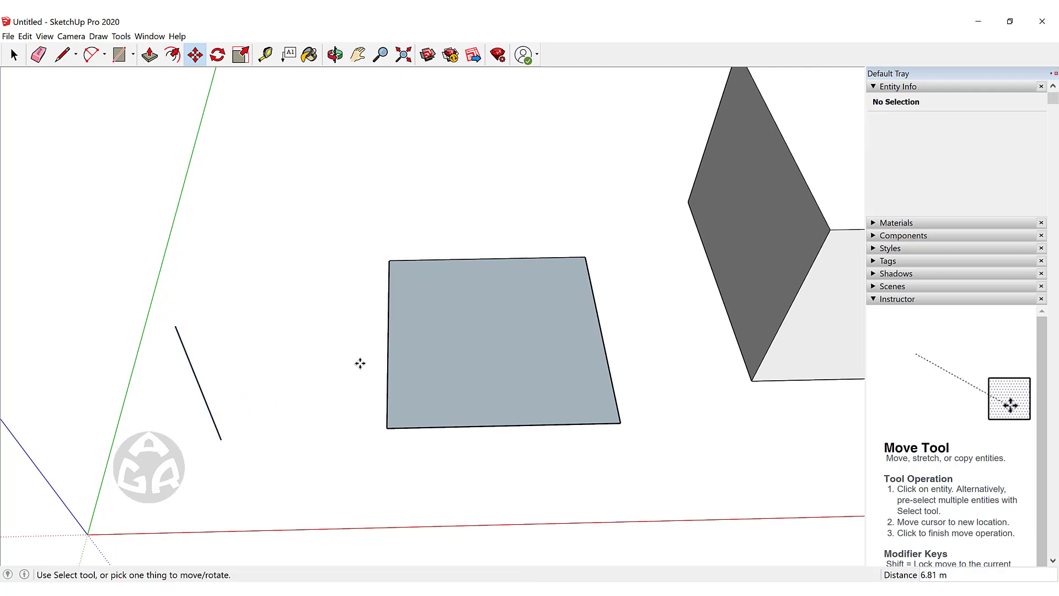
# Reshape the rectangle by moving its near-left corner outward about 5.9 m and its near-right corner about 7.1 m toward the box.
pyautogui.moveTo(398, 414); pyautogui.dragTo(414, 469, button='middle')
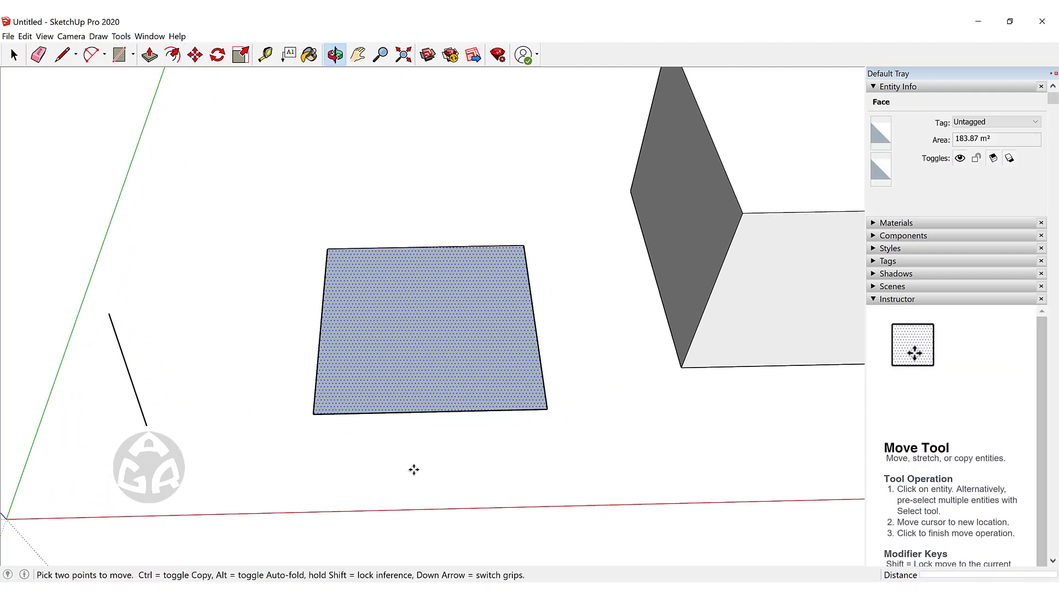
pyautogui.click(313, 412)
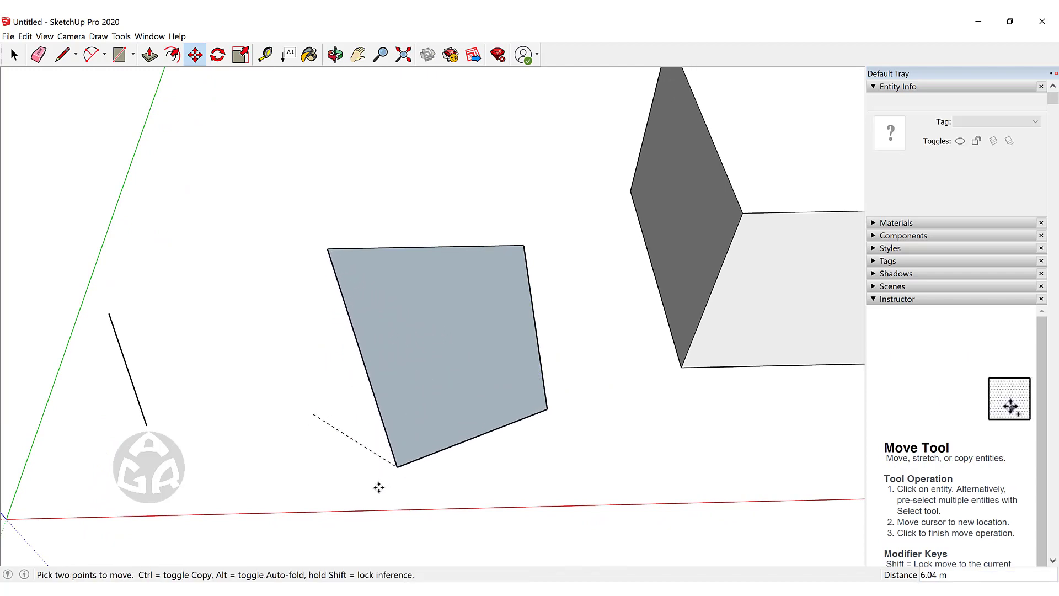
pyautogui.click(218, 462)
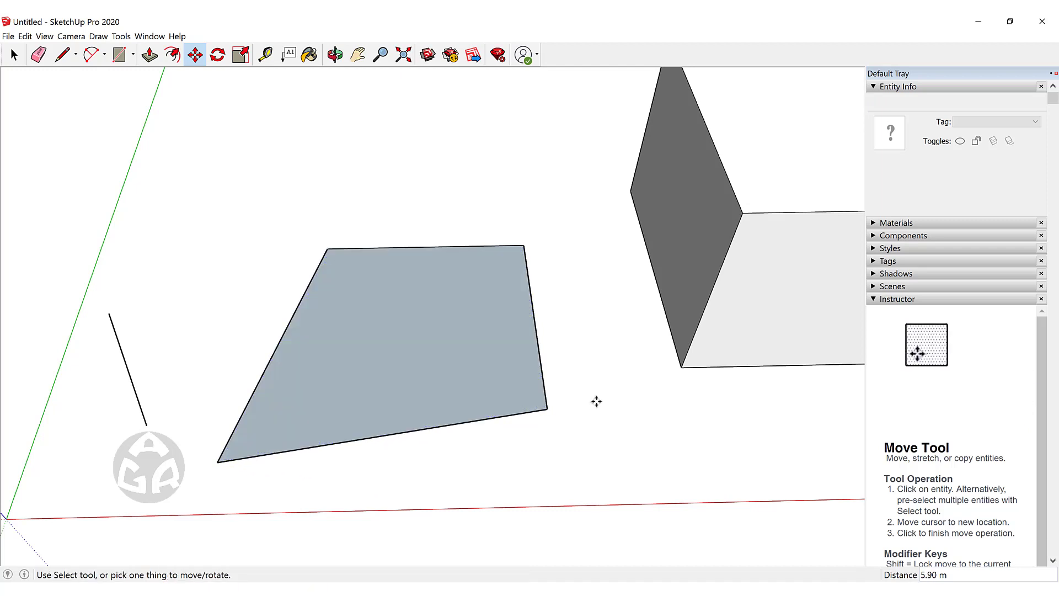
pyautogui.click(548, 409)
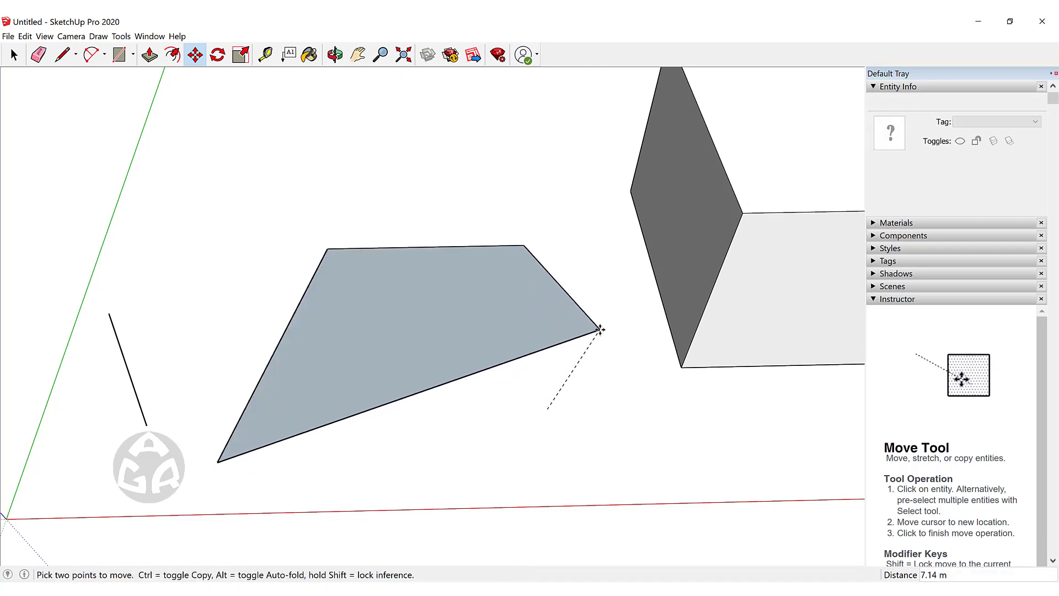
pyautogui.click(599, 329)
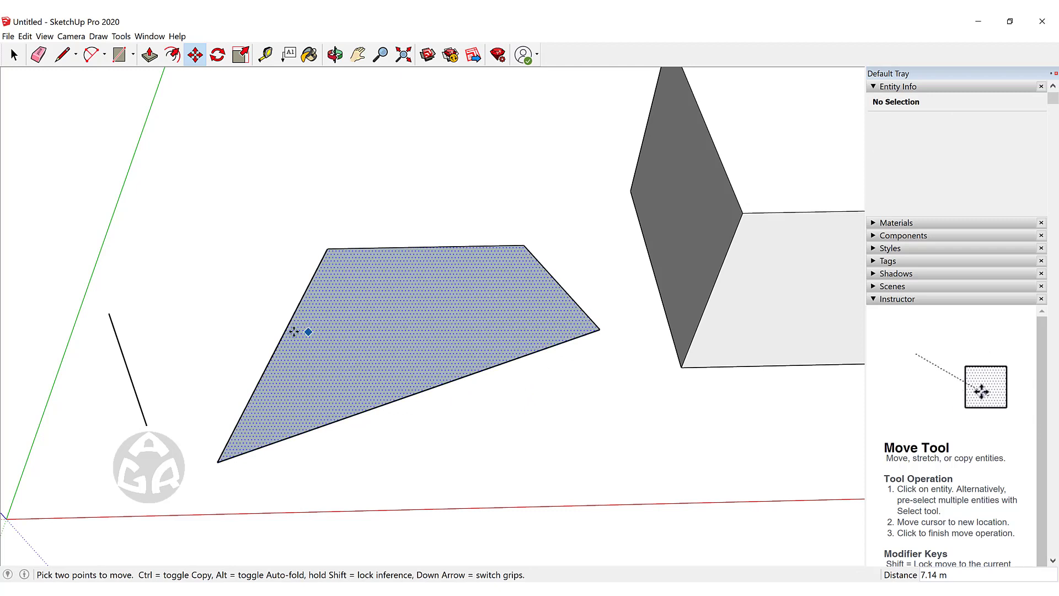
# Move the reshaped face's long front edge outward about 2.4 m, and shift the entire face slightly backward.
pyautogui.click(447, 380)
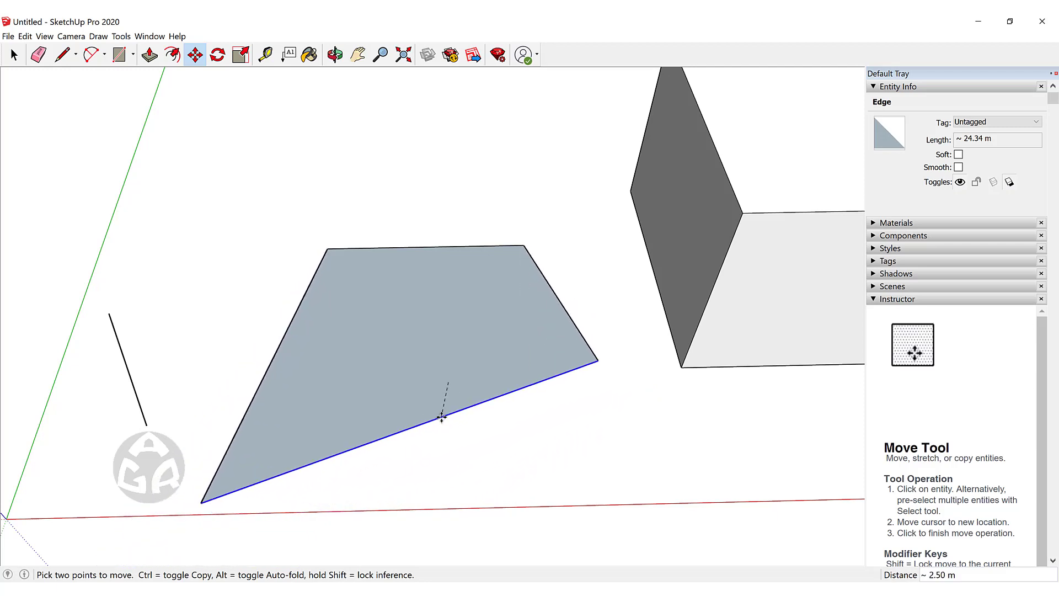
pyautogui.click(449, 416)
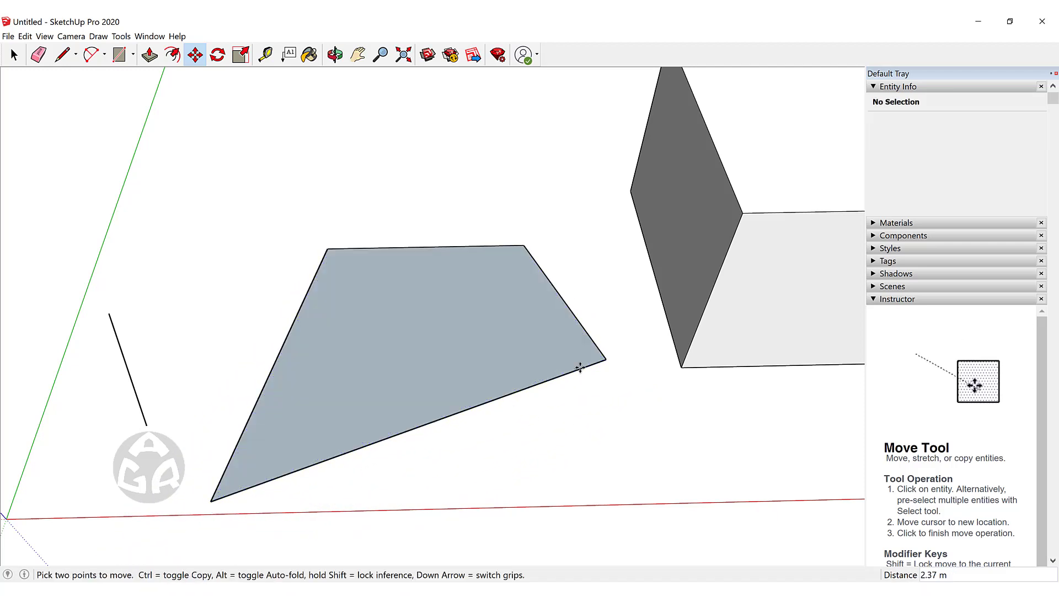
pyautogui.click(451, 332)
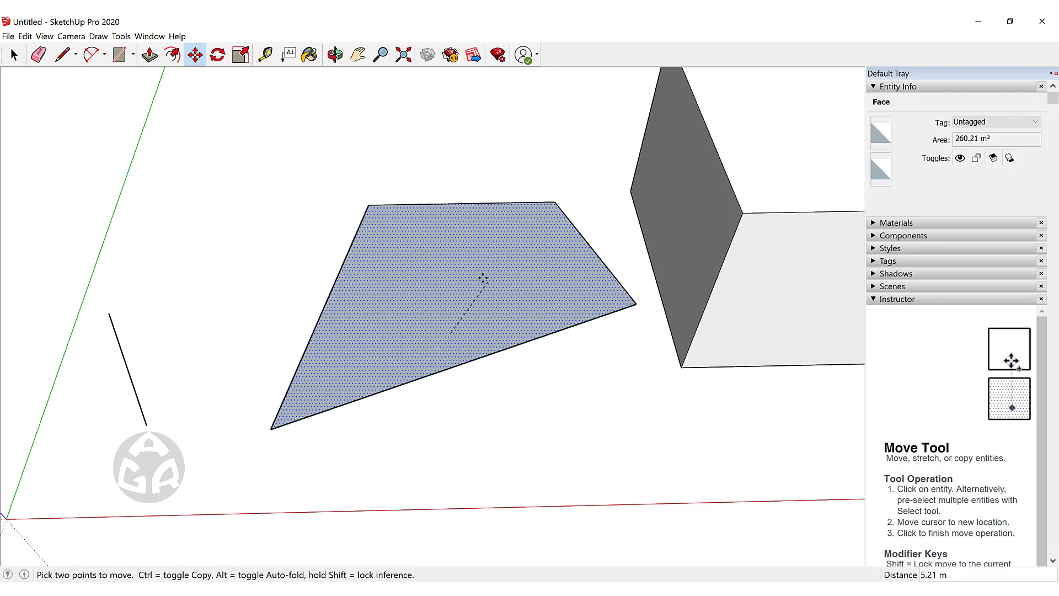
pyautogui.click(447, 322)
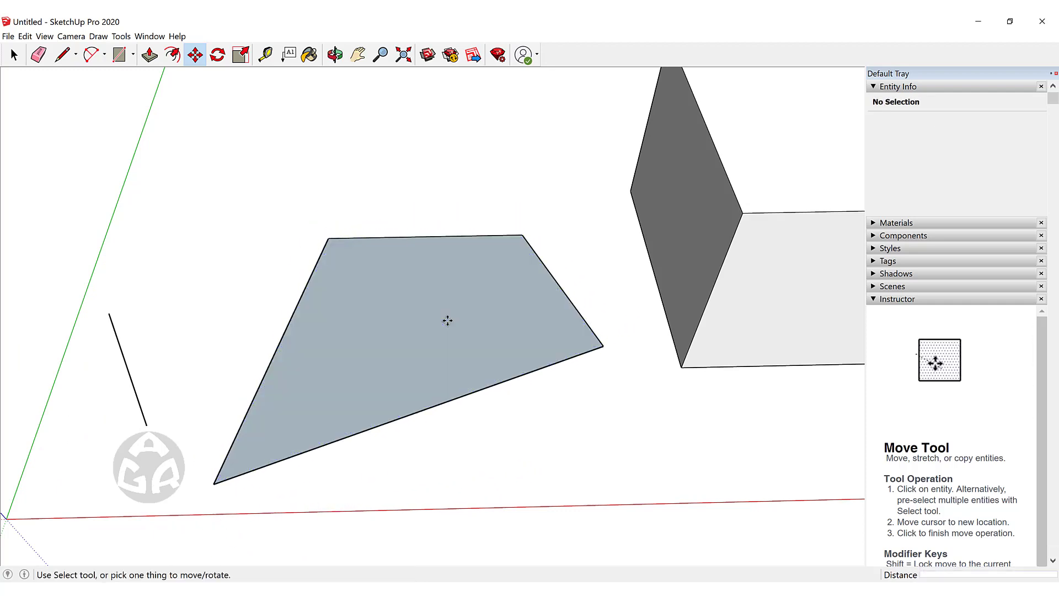
# Raise the nearest top corner of the box about 6.7 m vertically with the Move tool.
pyautogui.moveTo(447, 319); pyautogui.dragTo(449, 423, button='middle')
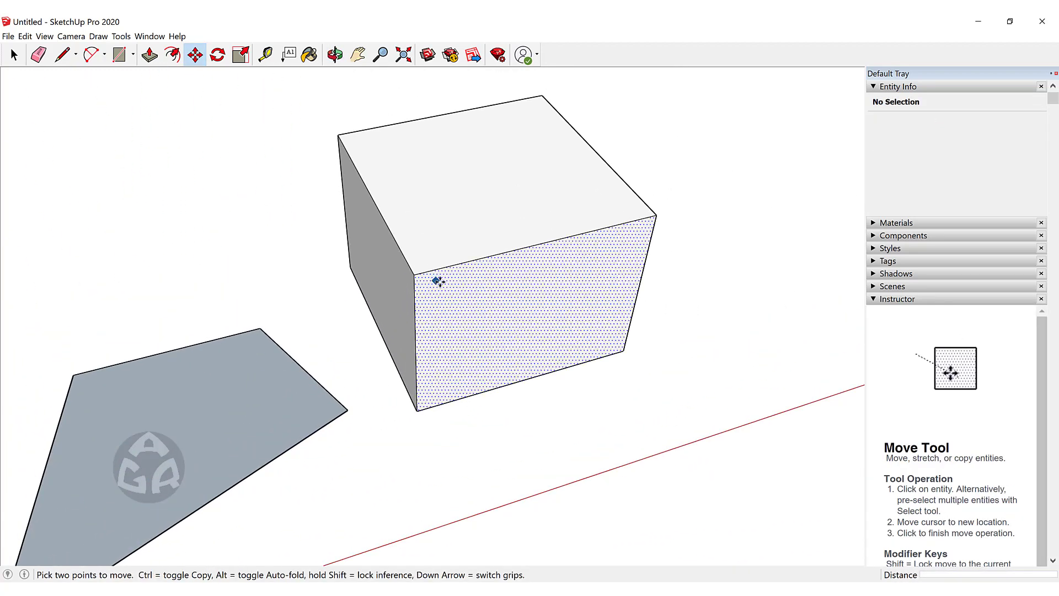
pyautogui.scroll(3, 443, 282)
pyautogui.keyDown('shift'); pyautogui.moveTo(453, 283); pyautogui.dragTo(506, 361, button='middle'); pyautogui.keyUp('shift')
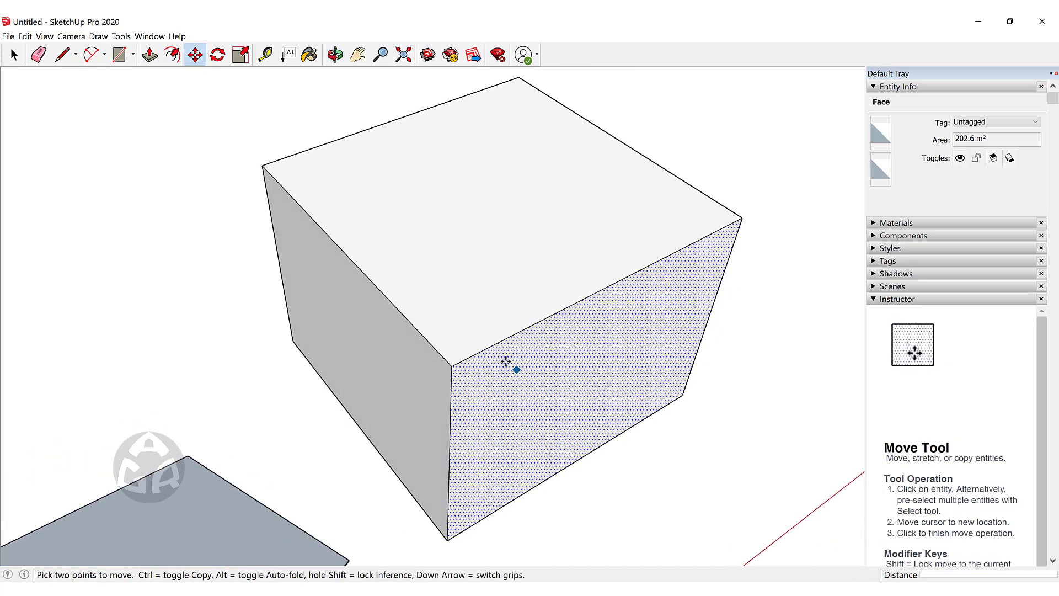
pyautogui.click(451, 367)
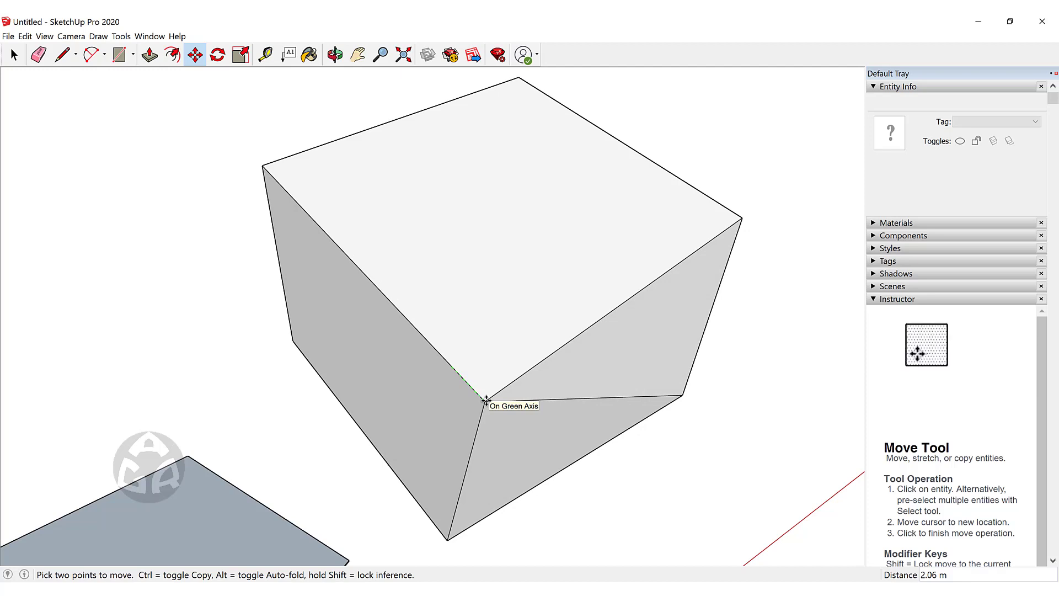
pyautogui.moveTo(486, 400); pyautogui.dragTo(520, 369, button='middle')
pyautogui.rightClick(520, 369)
pyautogui.click(546, 362)
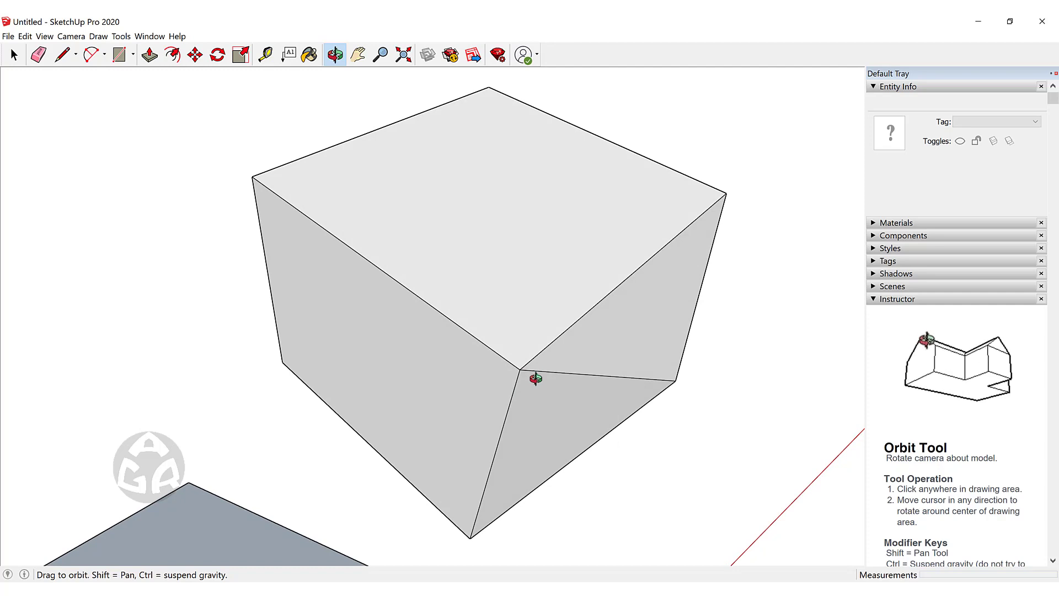
pyautogui.press('Escape')
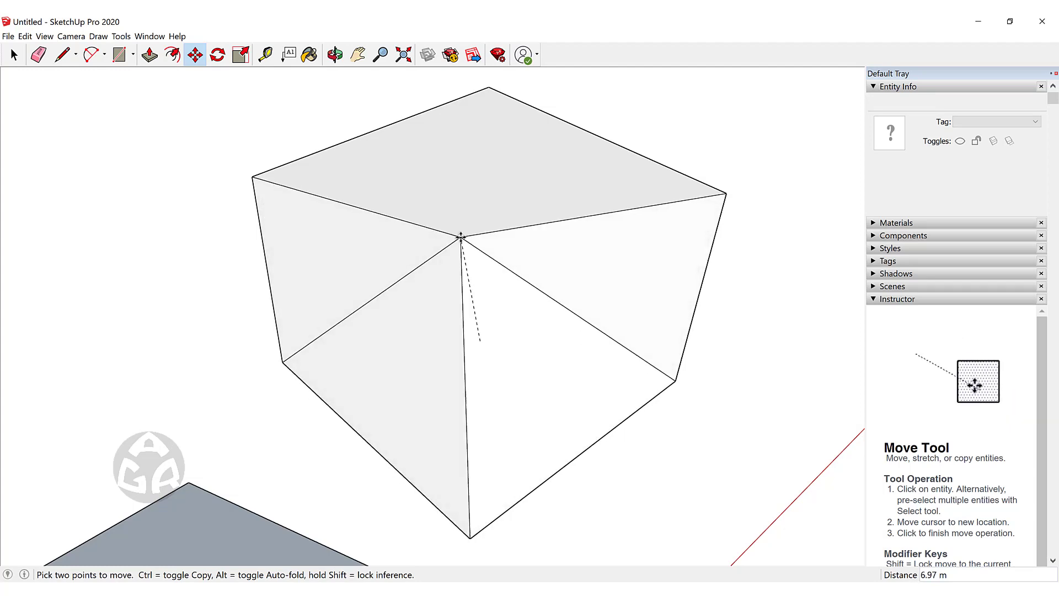
pyautogui.click(484, 185)
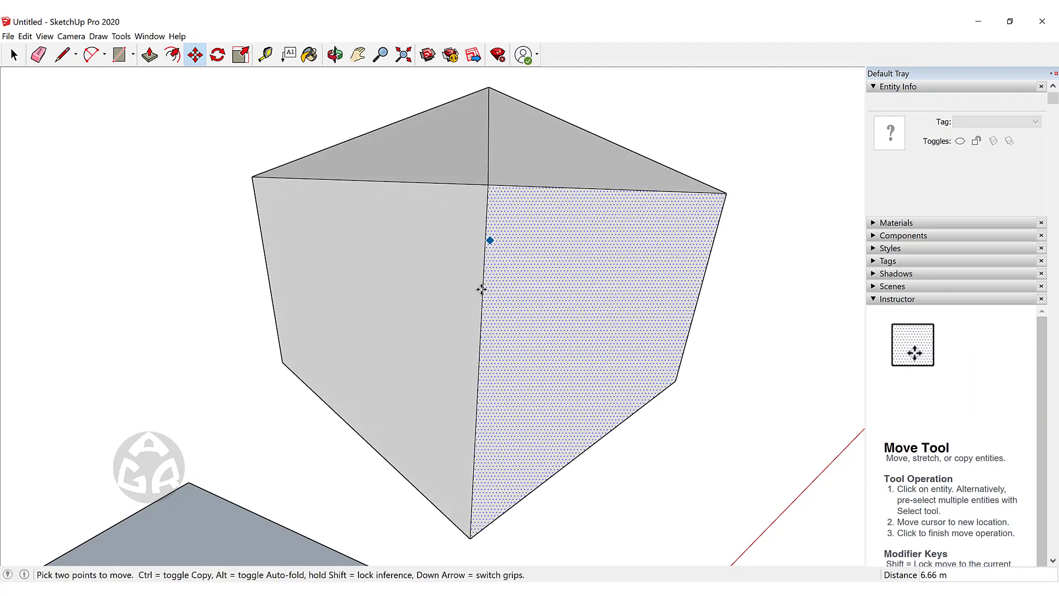
# Lower the box's slanted top edge along the blue axis, and raise its triangular top face.
pyautogui.moveTo(479, 288); pyautogui.dragTo(414, 274, button='middle')
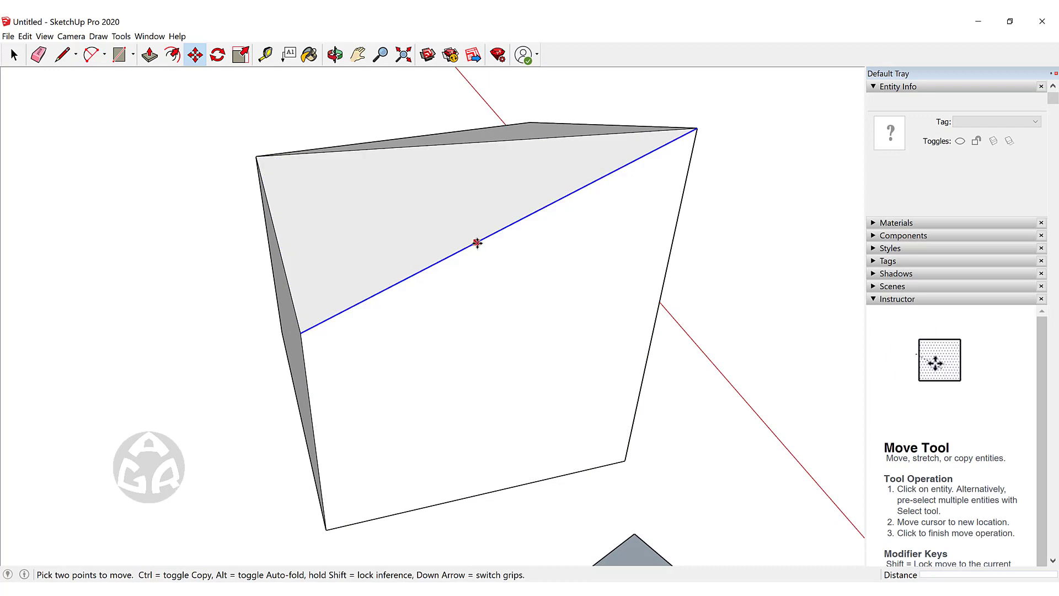
pyautogui.click(514, 222)
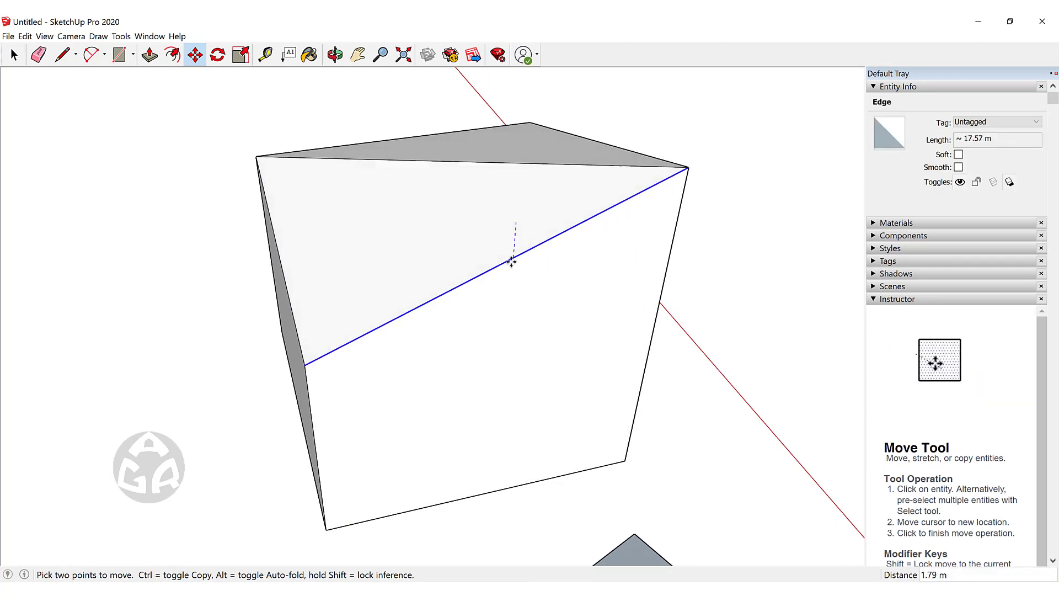
pyautogui.click(492, 398)
pyautogui.moveTo(493, 398); pyautogui.dragTo(365, 234, button='middle')
pyautogui.click(373, 222)
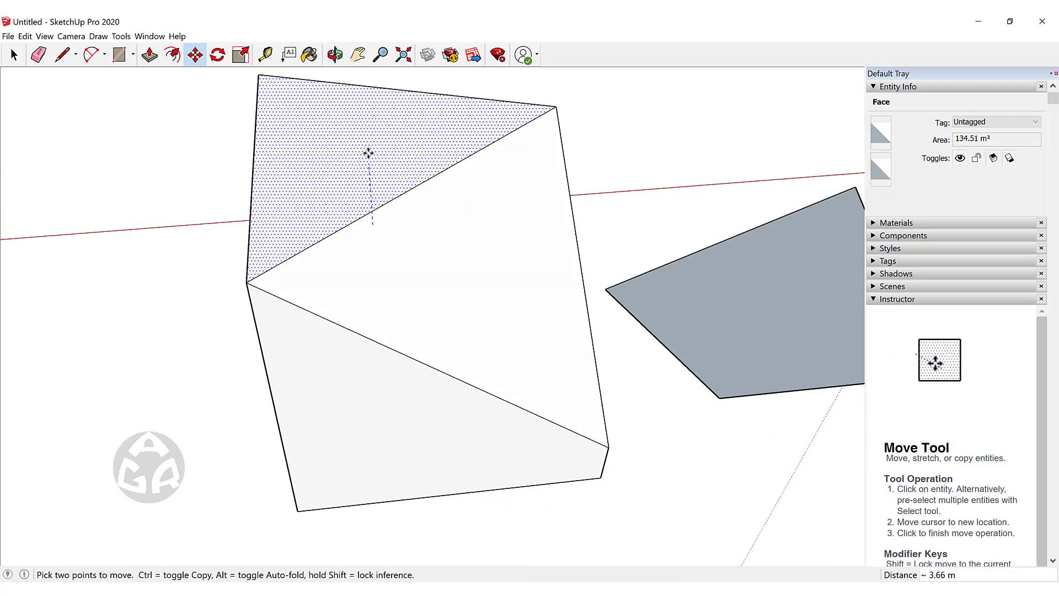
pyautogui.click(357, 139)
# Raise the box's whole top face about 7.4 m vertically, and undo that move.
pyautogui.moveTo(357, 139); pyautogui.dragTo(469, 259, button='middle')
pyautogui.click(472, 228)
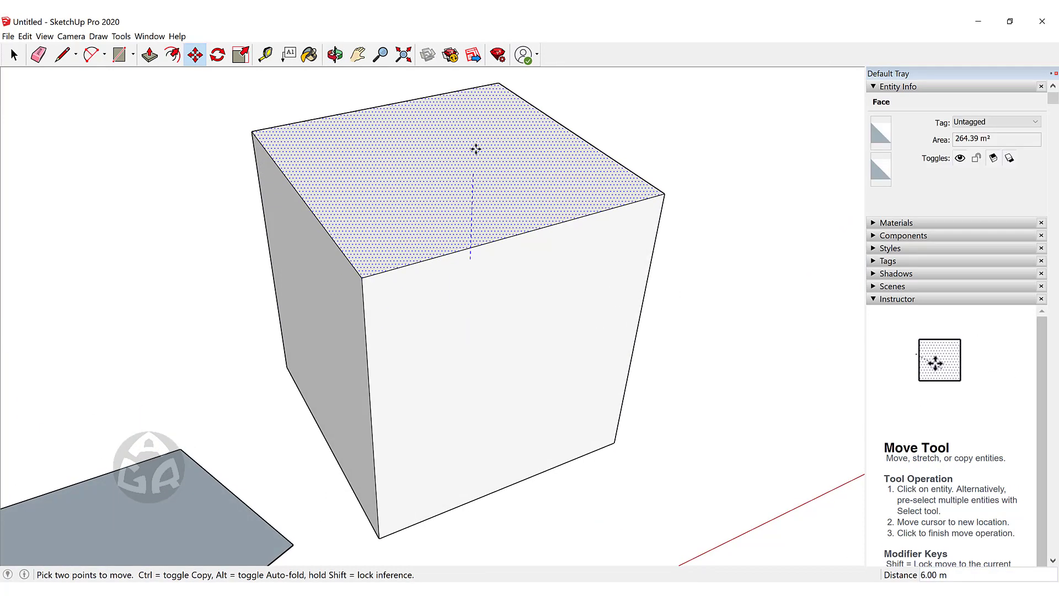
pyautogui.click(475, 136)
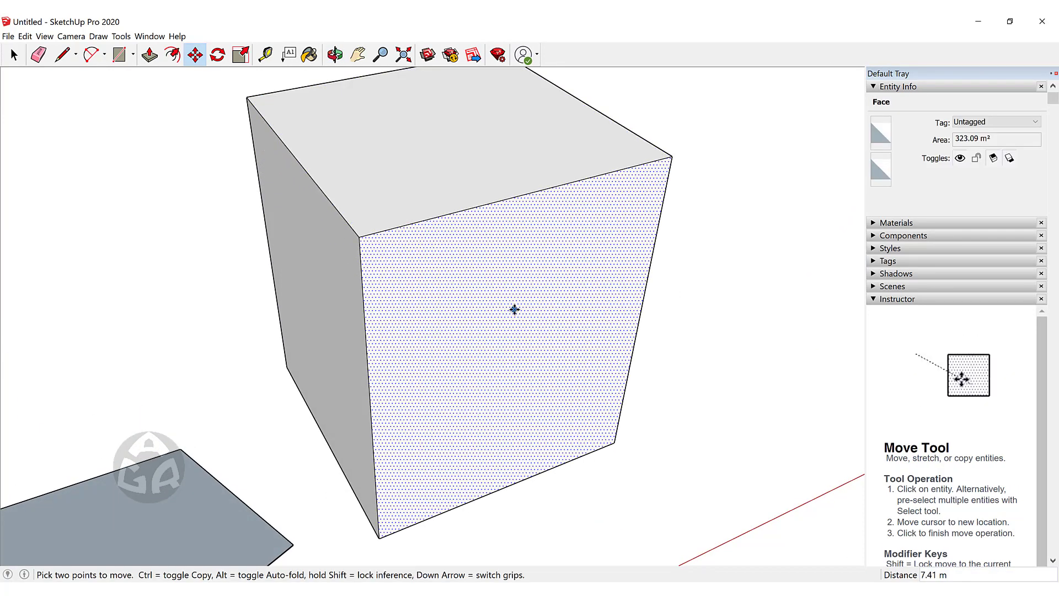
pyautogui.hotkey('ctrl', 'z')
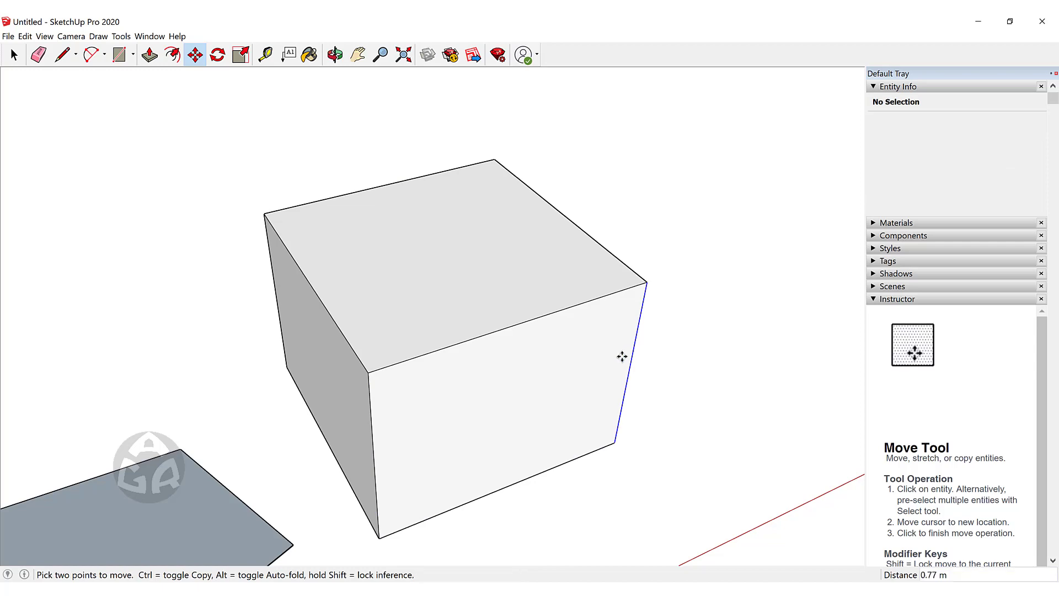
# Move the box's front-right vertical edge inward, and pull the front-left top corner toward it.
pyautogui.click(621, 356)
pyautogui.click(499, 402)
pyautogui.press('o')
pyautogui.moveTo(624, 379); pyautogui.dragTo(453, 327)
pyautogui.press('m')
pyautogui.click(230, 283)
pyautogui.click(288, 303)
# Undo the inward edge and corner moves on the box.
pyautogui.press('o')
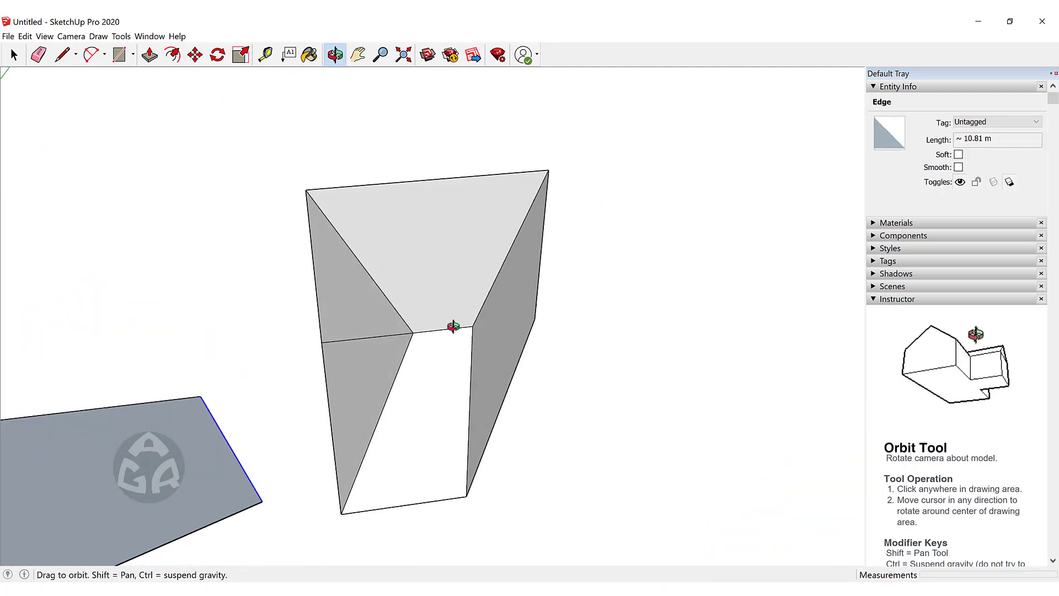
pyautogui.moveTo(453, 327); pyautogui.dragTo(499, 289, button='middle')
pyautogui.press('space')
pyautogui.click(635, 326)
pyautogui.moveTo(635, 325); pyautogui.dragTo(598, 342, button='middle')
pyautogui.scroll(3, 574, 298)
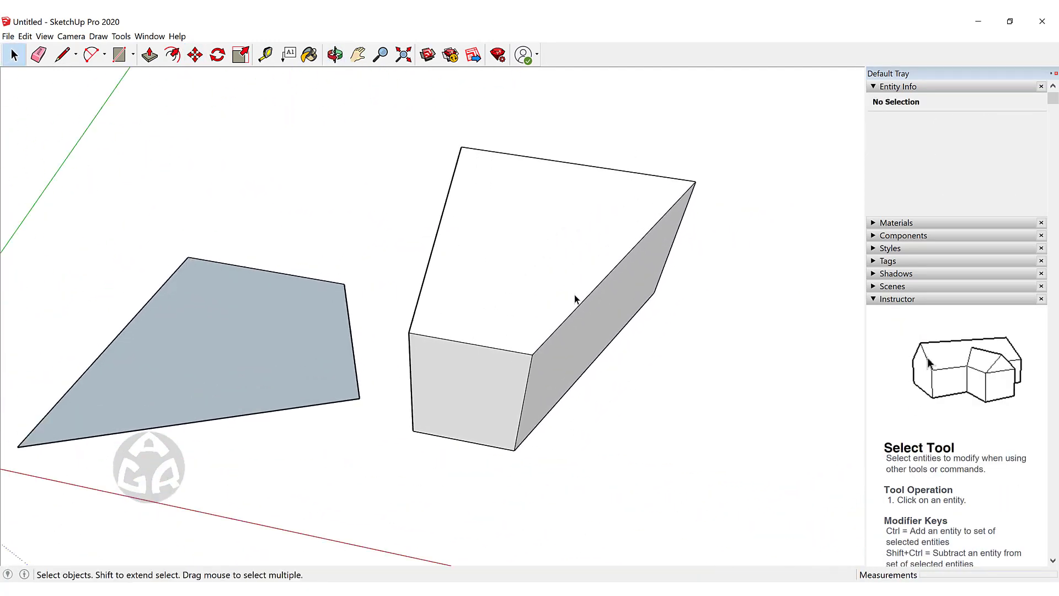
pyautogui.hotkey('ctrl', 'z')
# Draw a line across the box's top face between the midpoints of its front and back edges.
pyautogui.moveTo(526, 364); pyautogui.dragTo(623, 350, button='middle')
pyautogui.press('l')
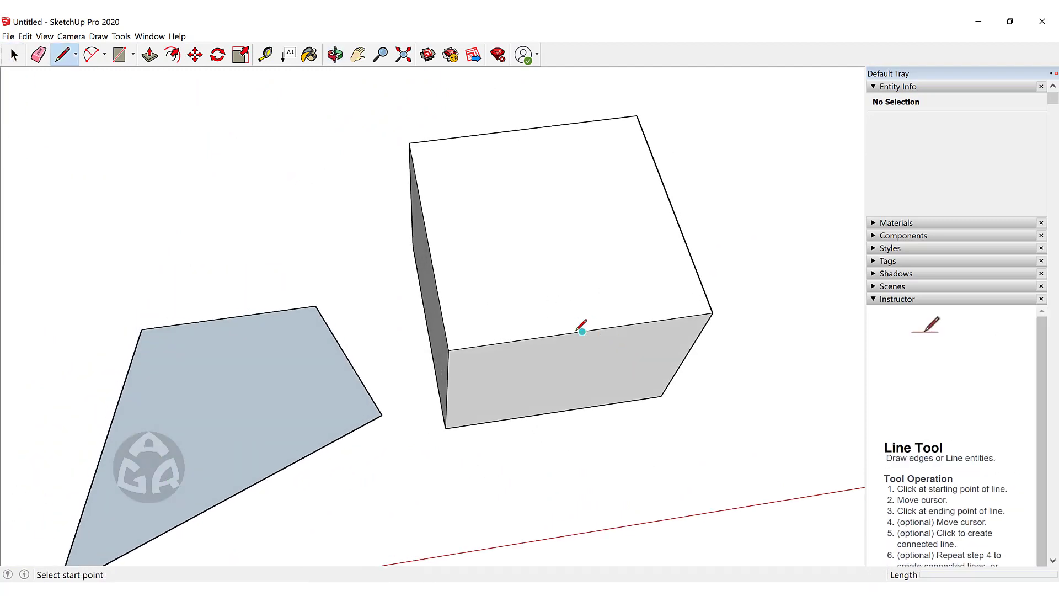
pyautogui.click(524, 129)
pyautogui.press('space')
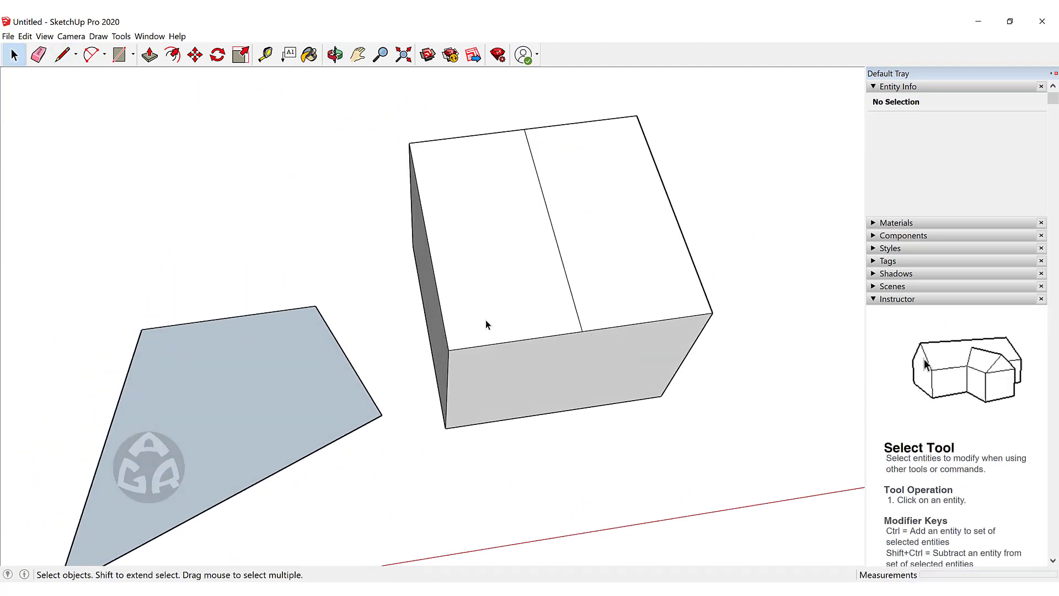
# Raise the dividing line on the box's top face about 6.9 m along the blue axis to form a gabled roof.
pyautogui.moveTo(486, 320); pyautogui.dragTo(565, 176, button='middle')
pyautogui.scroll(3, 565, 177)
pyautogui.press('m')
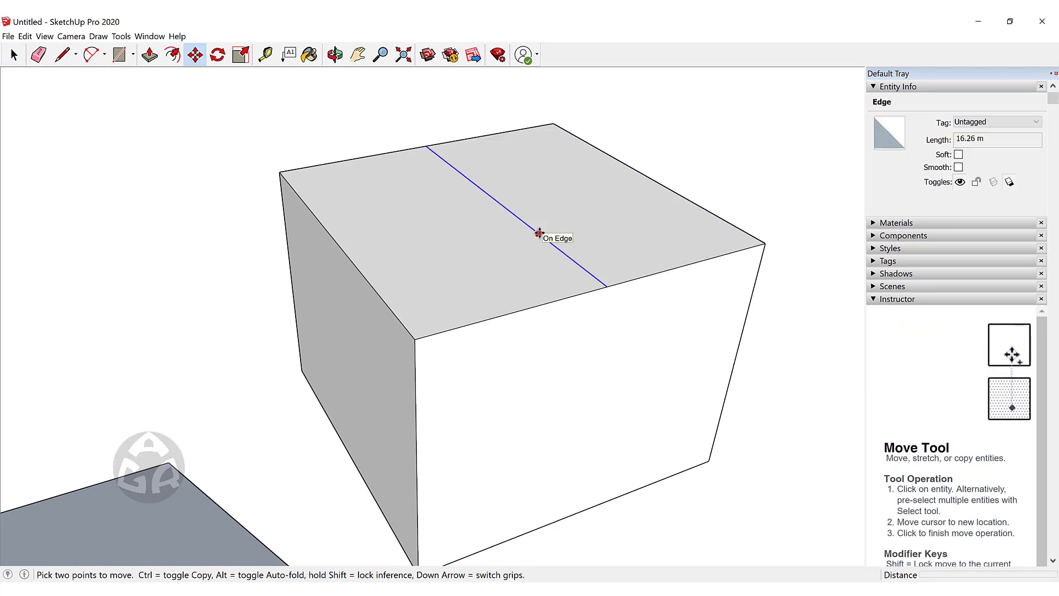
pyautogui.click(539, 233)
pyautogui.moveTo(539, 124); pyautogui.dragTo(541, 216, button='middle')
pyautogui.scroll(-2, 542, 207)
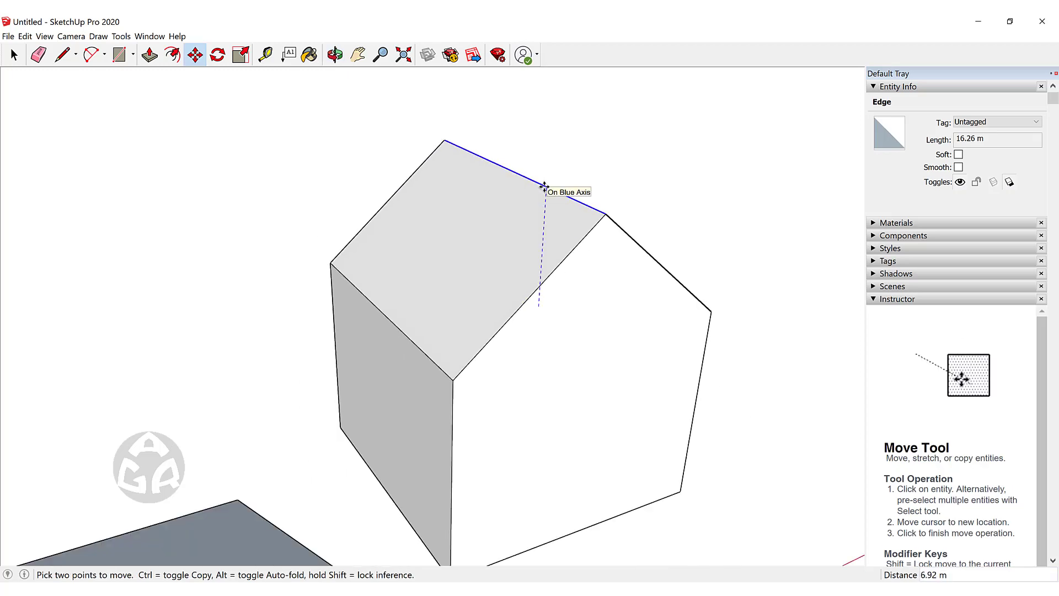
pyautogui.click(544, 186)
pyautogui.press('space')
# Select the flat quadrilateral's back and left edges with a window selection and move them together about 12.5 m.
pyautogui.press('o')
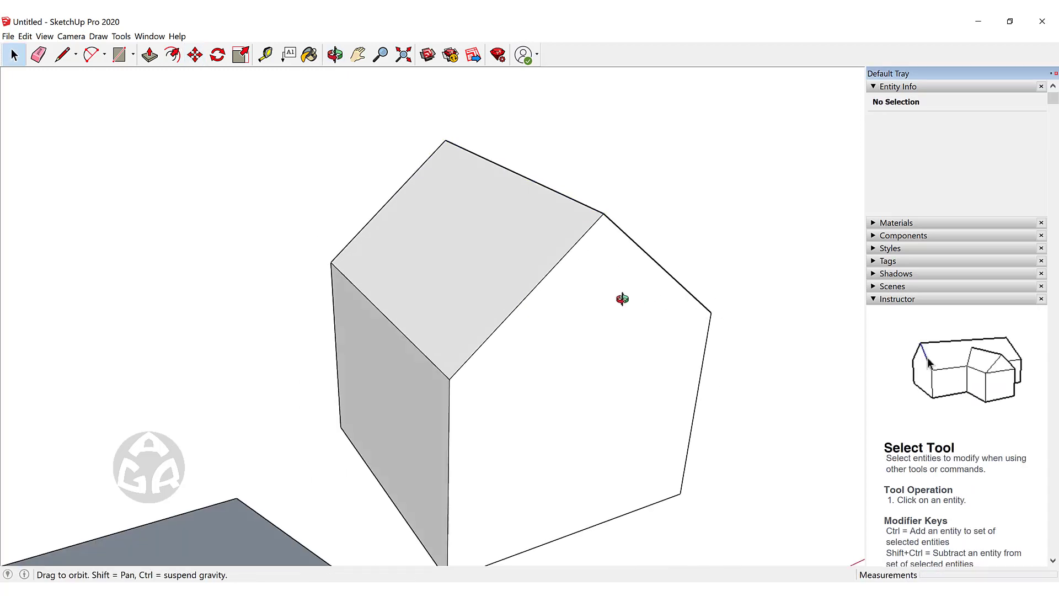
pyautogui.moveTo(623, 297); pyautogui.dragTo(274, 287)
pyautogui.moveTo(274, 287); pyautogui.dragTo(595, 325, button='middle')
pyautogui.scroll(-3, 538, 280)
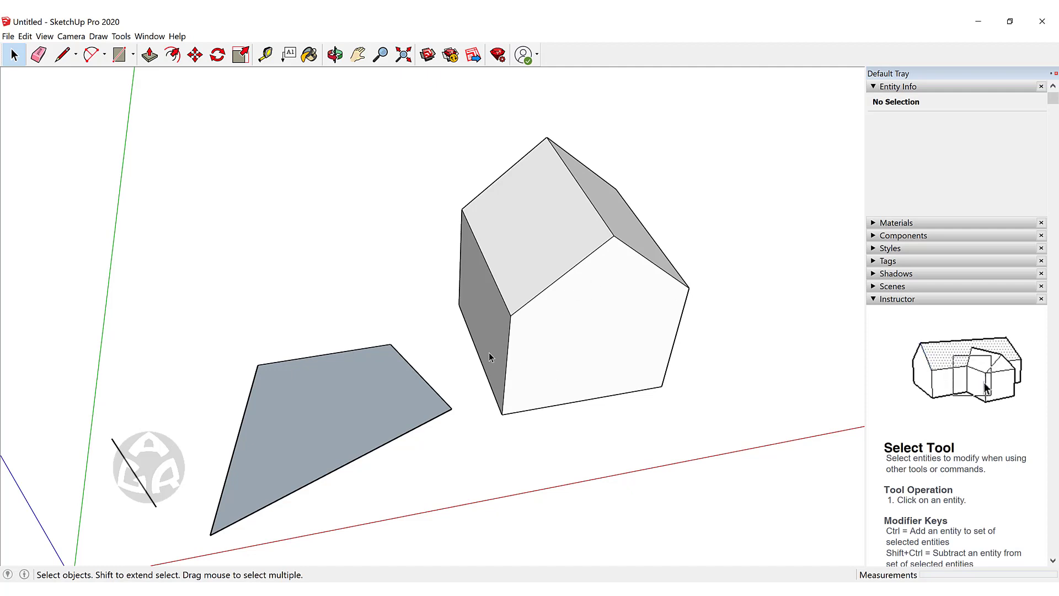
pyautogui.moveTo(631, 250); pyautogui.dragTo(390, 257, button='middle')
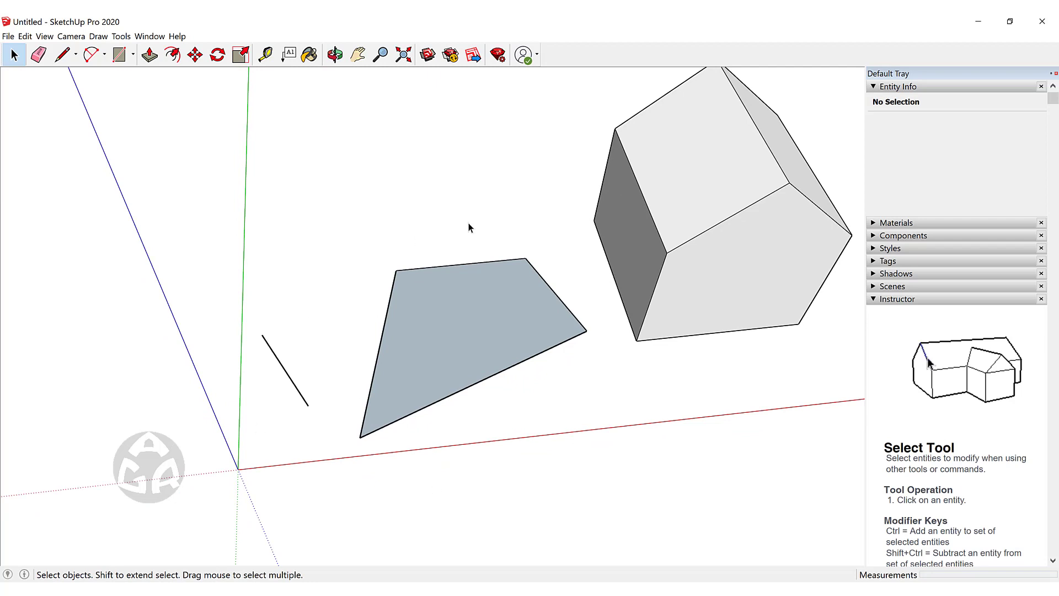
pyautogui.moveTo(458, 295); pyautogui.dragTo(280, 375, button='middle')
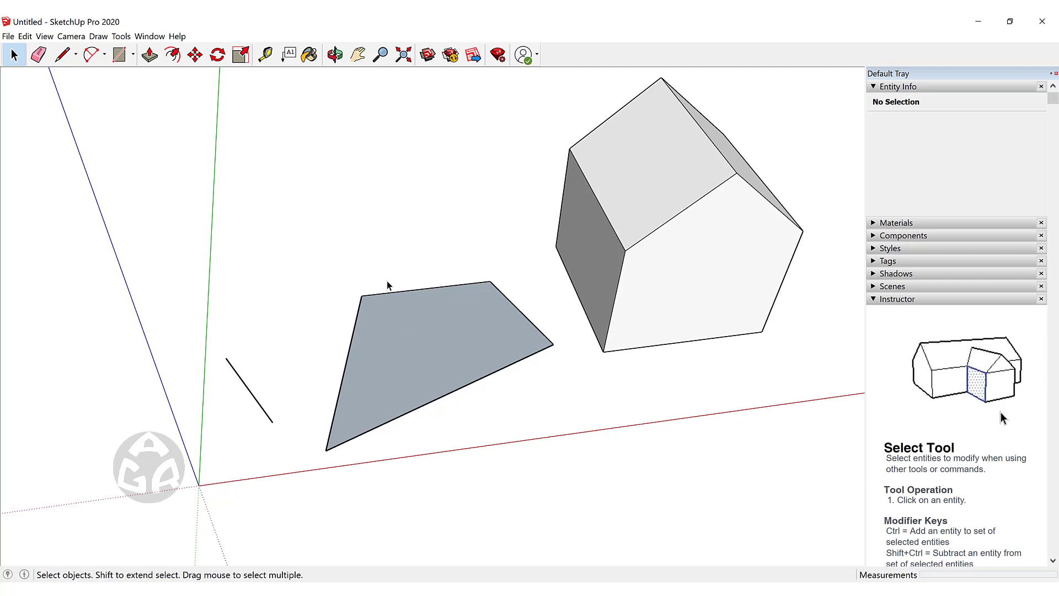
pyautogui.moveTo(290, 231); pyautogui.dragTo(522, 486)
pyautogui.scroll(2, 370, 298)
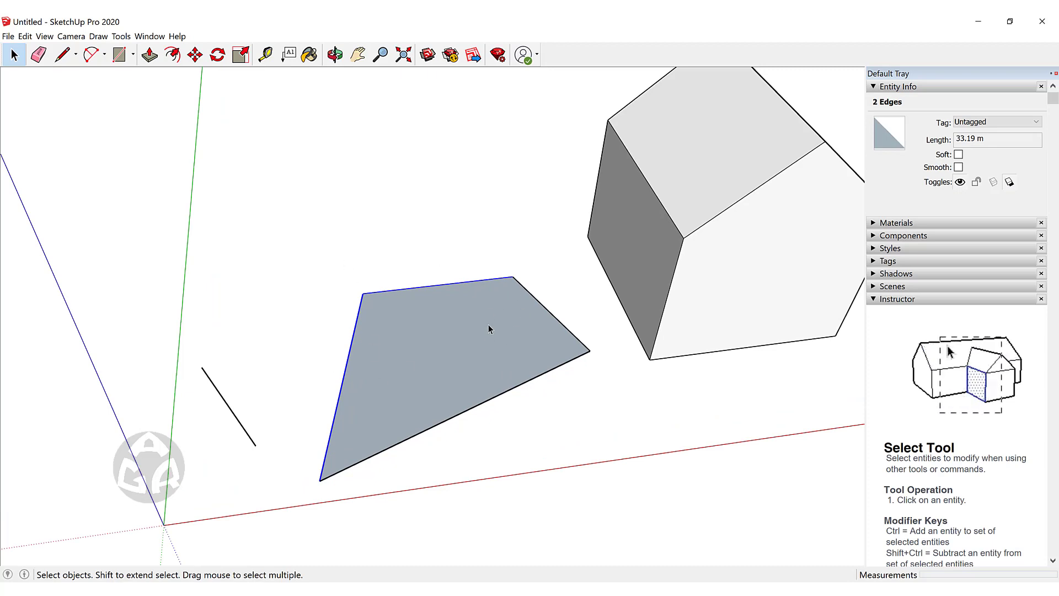
pyautogui.press('m')
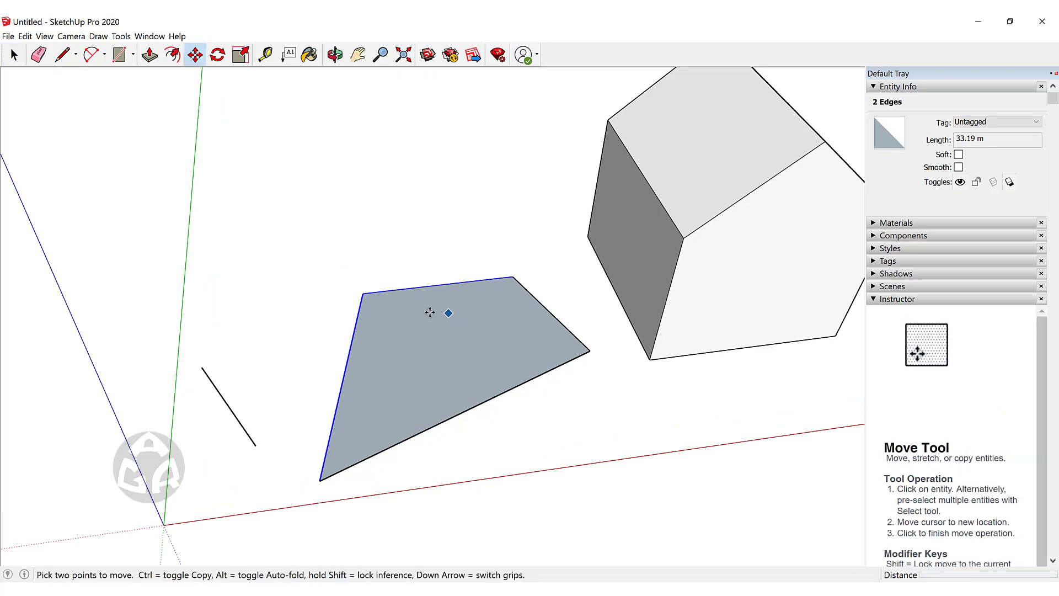
pyautogui.click(445, 313)
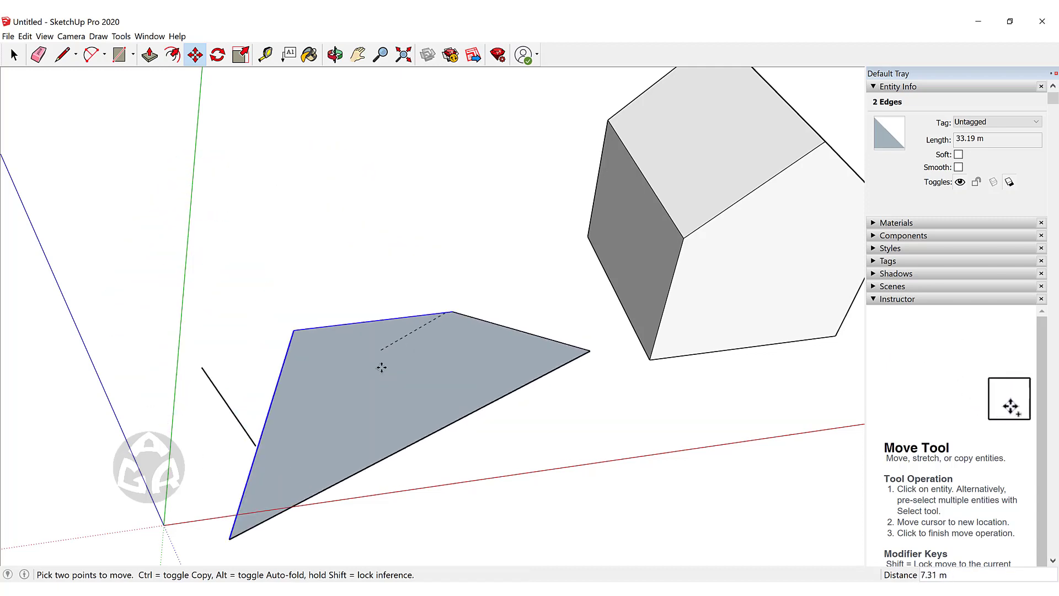
pyautogui.click(400, 229)
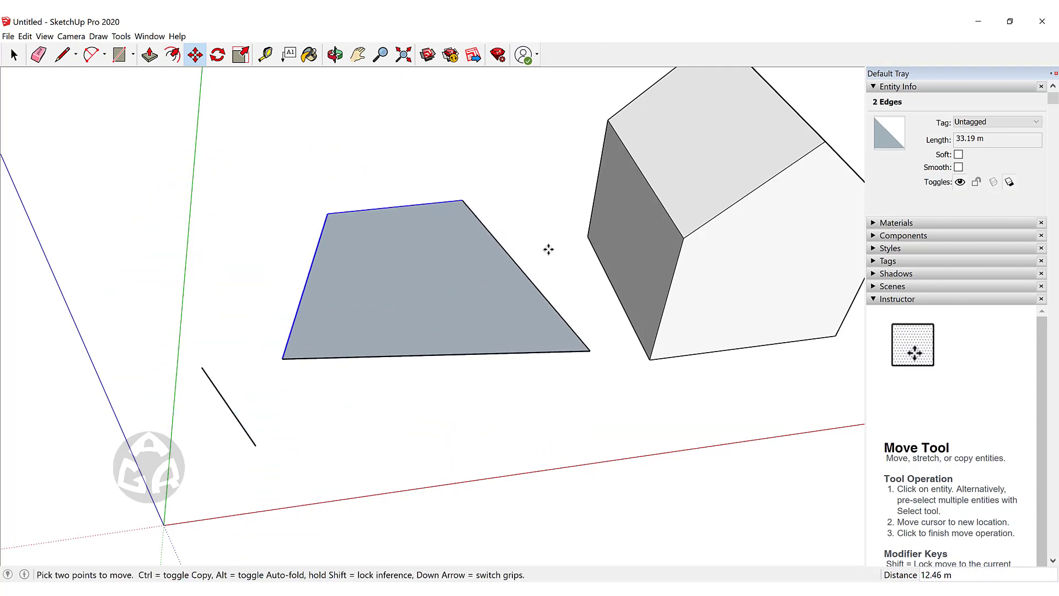
# Select both sloping roof faces with their edges and move them down together to lower the house walls.
pyautogui.moveTo(549, 246); pyautogui.dragTo(507, 215, button='middle')
pyautogui.press('space')
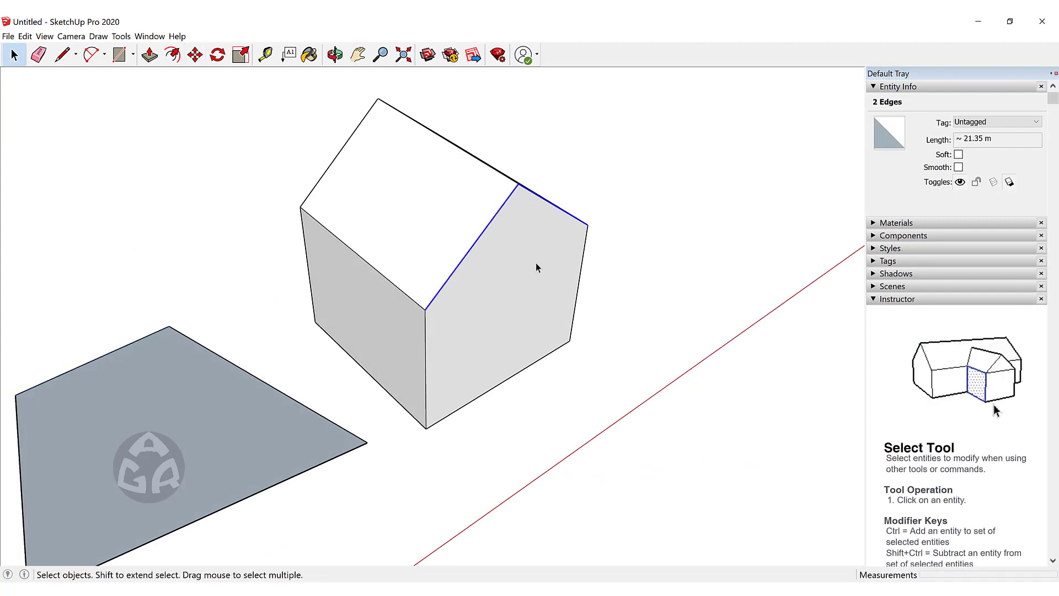
pyautogui.doubleClick(511, 290)
pyautogui.doubleClick(453, 205)
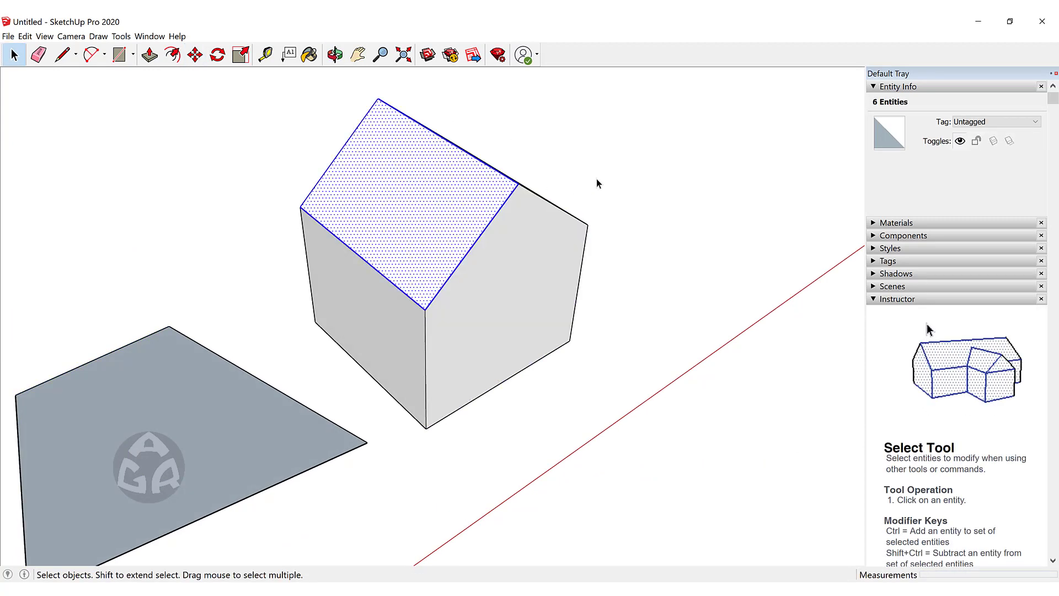
pyautogui.moveTo(597, 183); pyautogui.dragTo(501, 203, button='middle')
pyautogui.keyDown('ctrl'); pyautogui.click(503, 219); pyautogui.keyUp('ctrl')
pyautogui.moveTo(337, 315); pyautogui.dragTo(504, 203, button='middle')
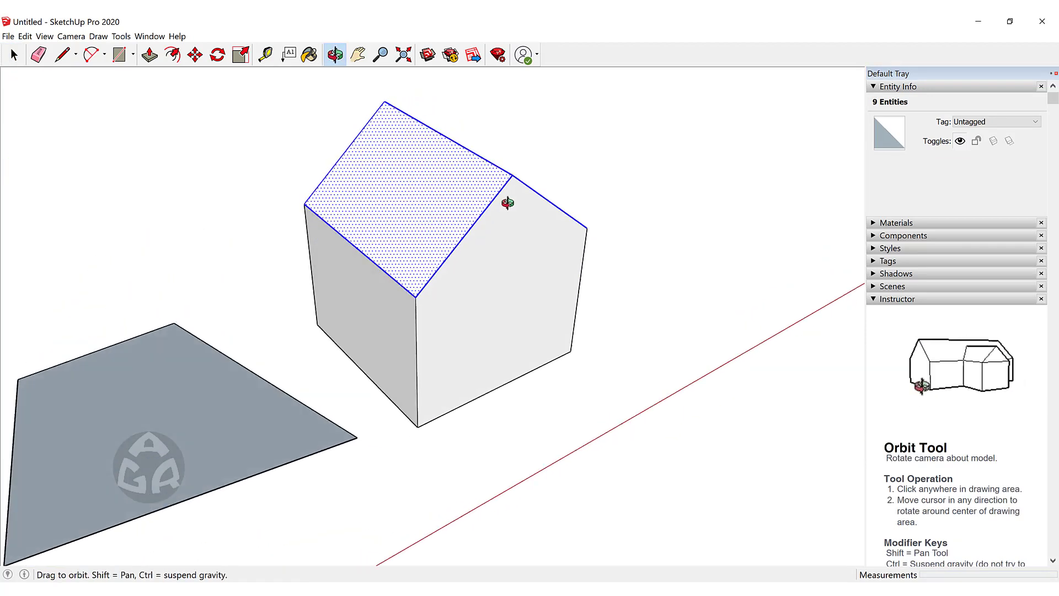
pyautogui.press('m')
pyautogui.click(454, 216)
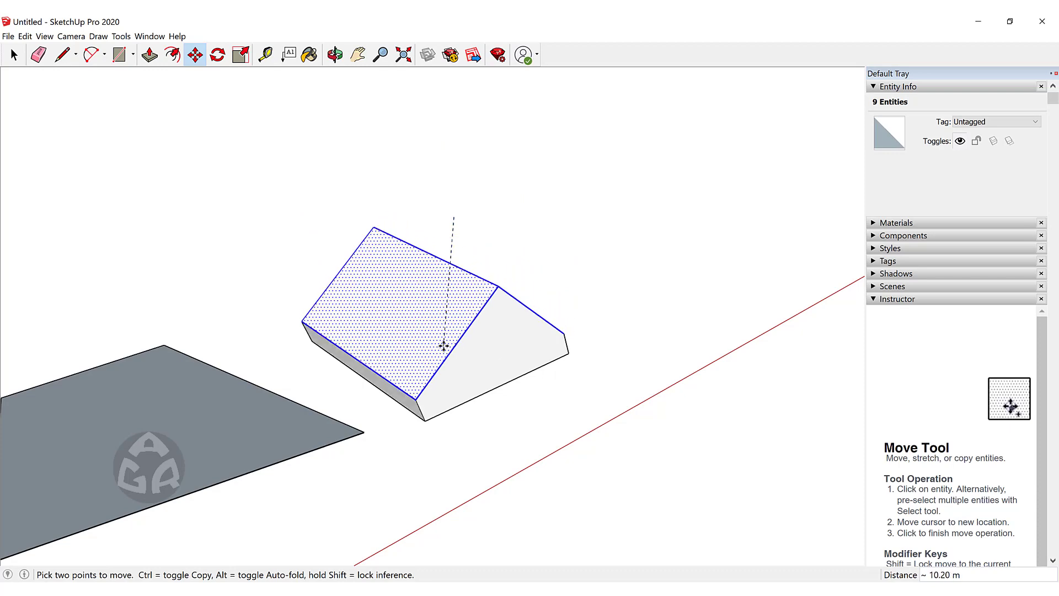
pyautogui.click(457, 311)
# Select everything in the model, move it about 2.6 m along the green axis, and clear the selection.
pyautogui.moveTo(458, 306); pyautogui.dragTo(412, 372, button='middle')
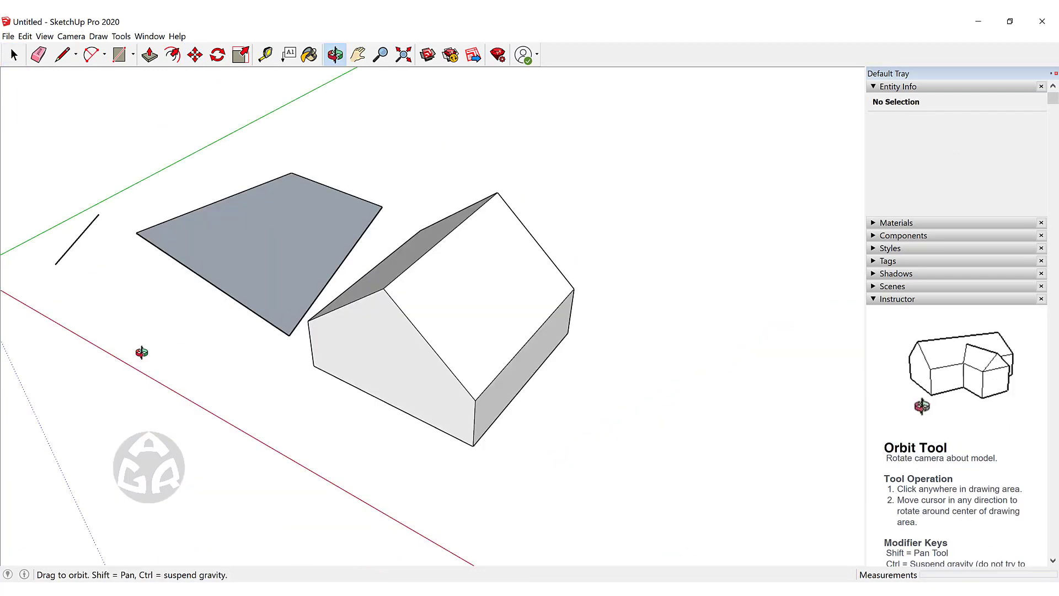
pyautogui.scroll(-1, 278, 354)
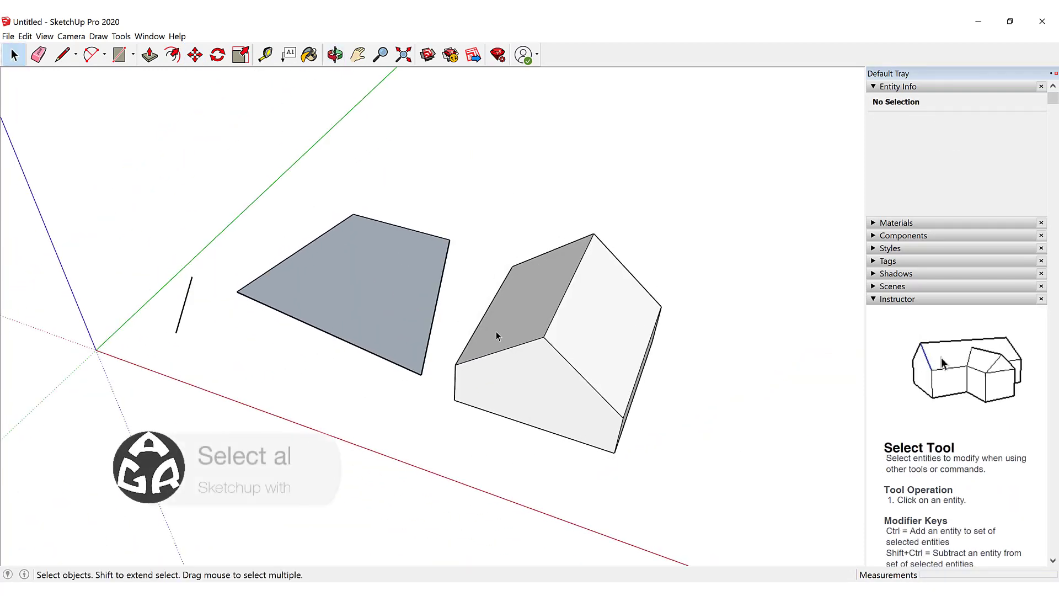
pyautogui.hotkey('ctrl', 'a')
pyautogui.press('m')
pyautogui.click(557, 434)
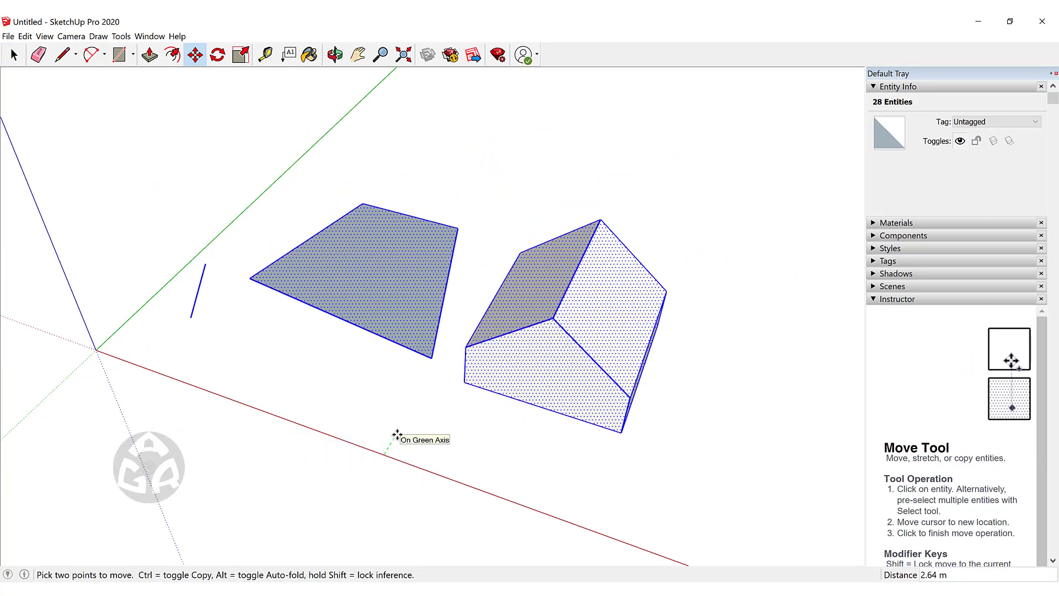
pyautogui.click(396, 435)
pyautogui.press('space')
pyautogui.click(389, 437)
# Draw a line about 14.4 m long parallel to the green axis, on the empty ground in front of the red axis.
pyautogui.moveTo(389, 437)
pyautogui.mouseDown(button='middle')
pyautogui.moveTo(405, 296)
pyautogui.moveTo(485, 259)
pyautogui.moveTo(534, 320)
pyautogui.moveTo(559, 308)
pyautogui.moveTo(423, 298)
pyautogui.moveTo(353, 351)
pyautogui.mouseUp(button='middle')
pyautogui.press('l')
pyautogui.click(342, 308)
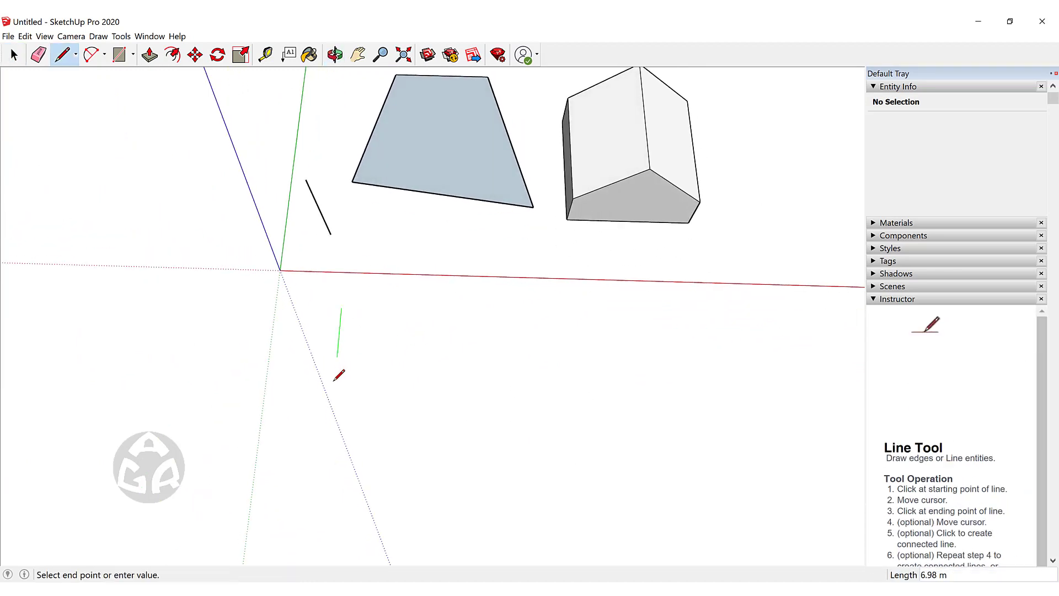
pyautogui.click(331, 414)
pyautogui.press('space')
pyautogui.scroll(1, 342, 362)
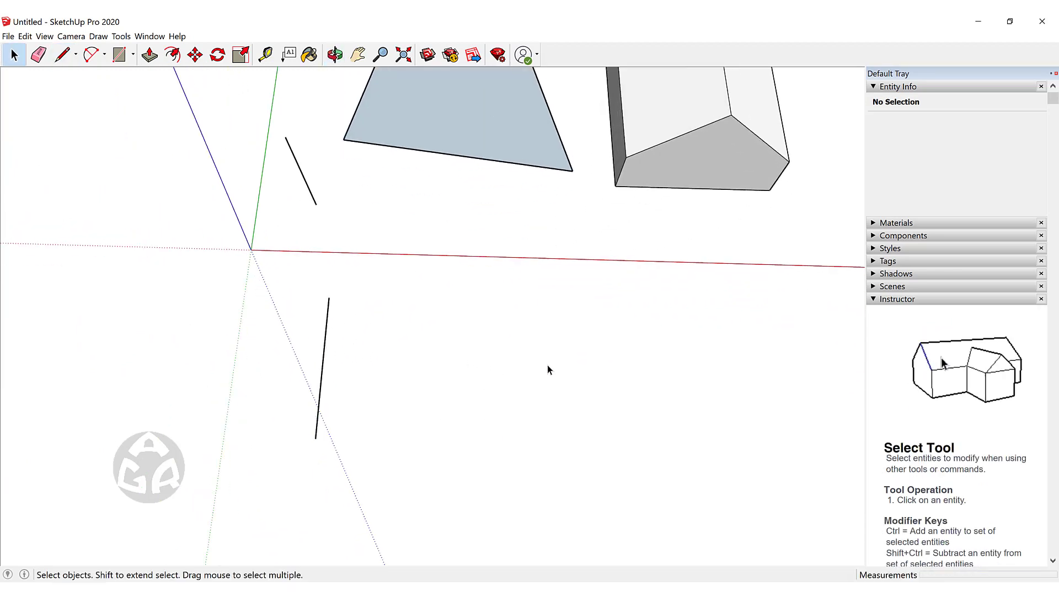
# Copy the new line with the Move tool about 15.2 m along the red axis, using its midpoint as base point.
pyautogui.click(326, 349)
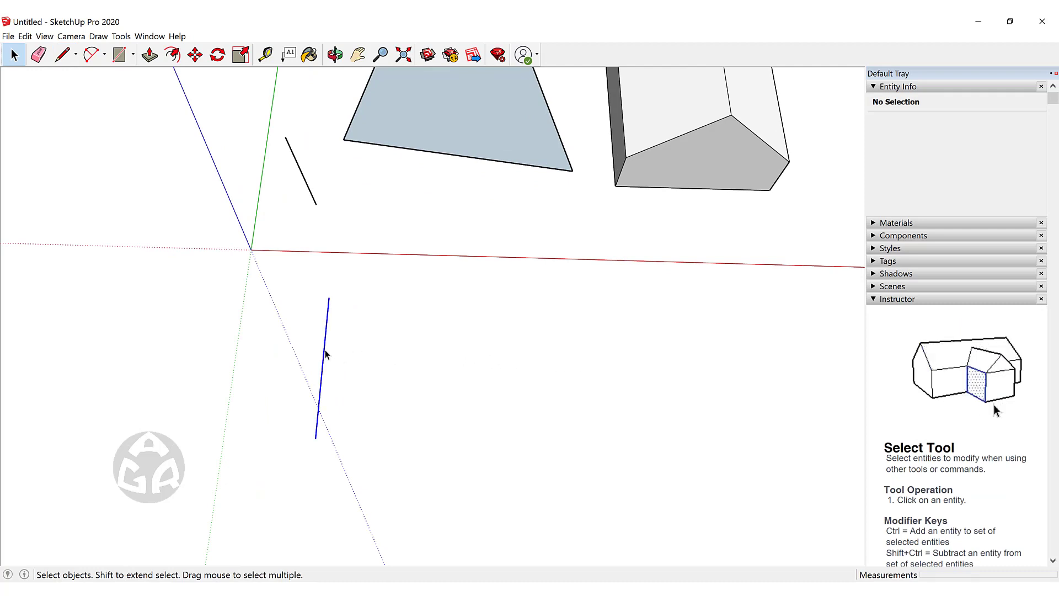
pyautogui.press('m')
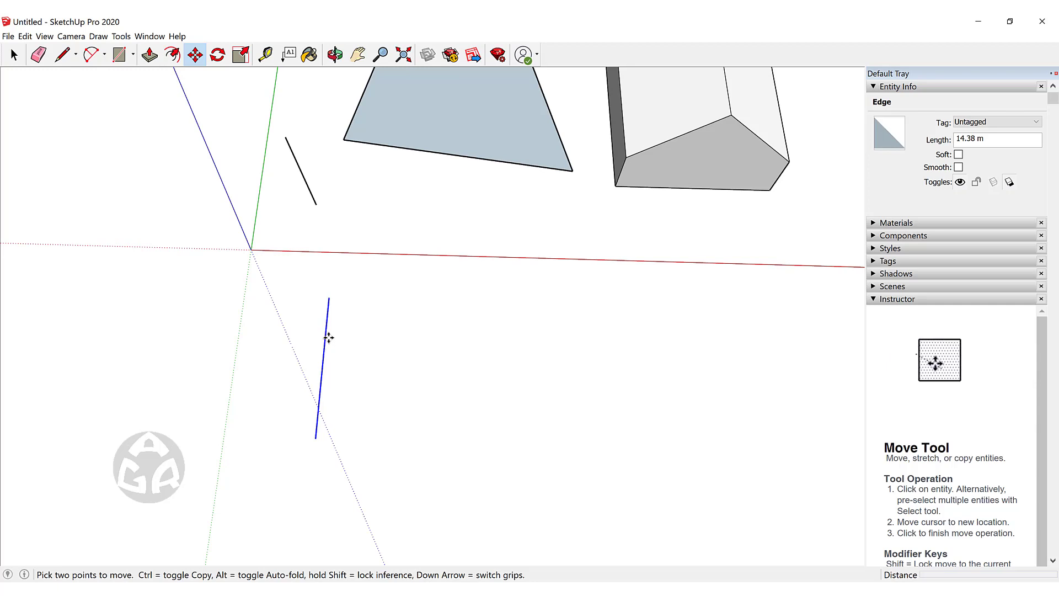
pyautogui.click(328, 337)
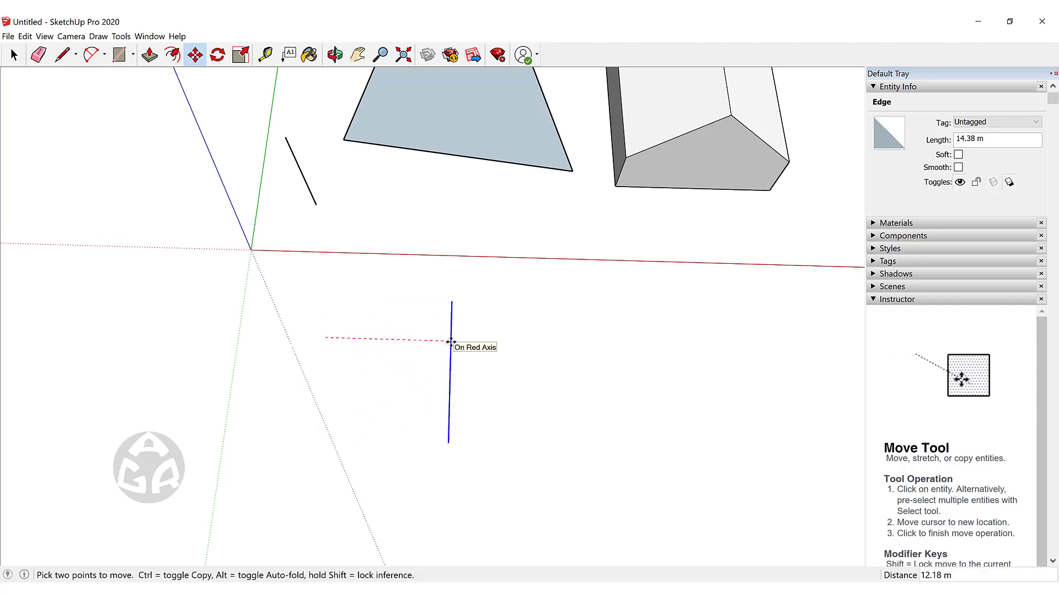
pyautogui.press('ctrl')
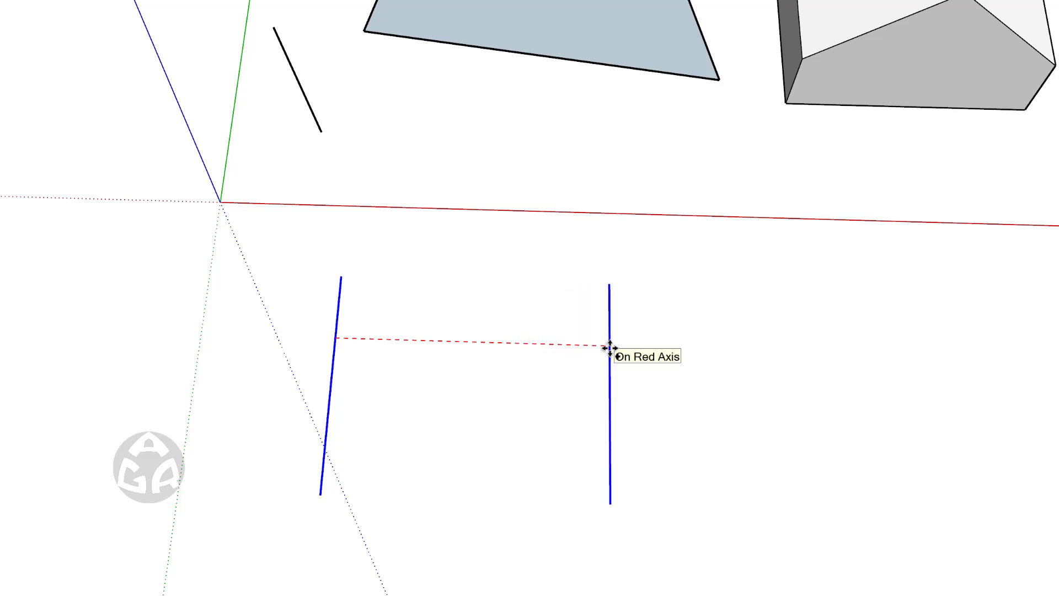
pyautogui.press('Escape')
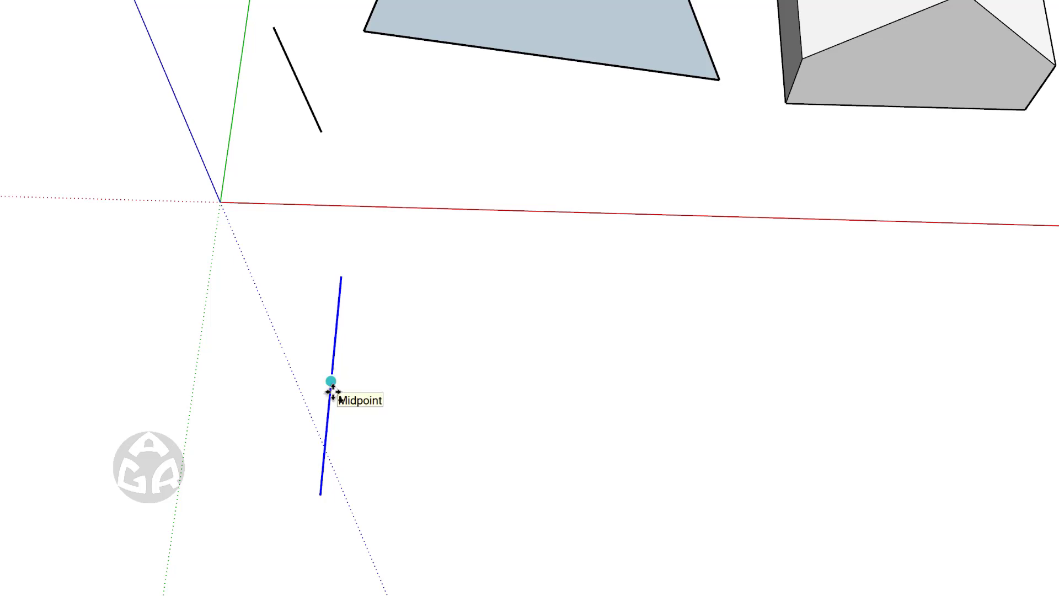
pyautogui.click(355, 394)
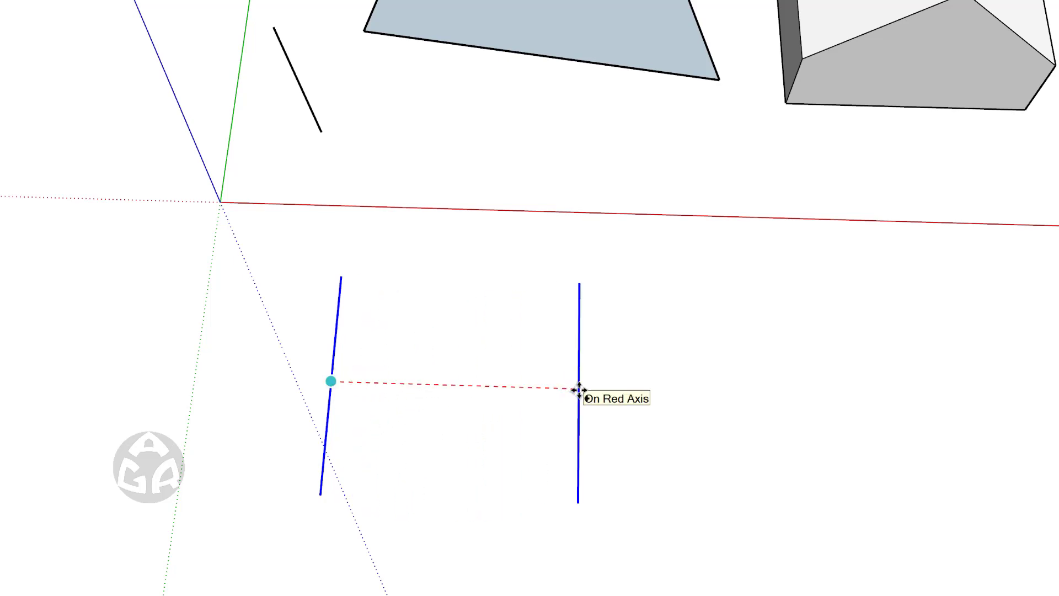
pyautogui.click(579, 390)
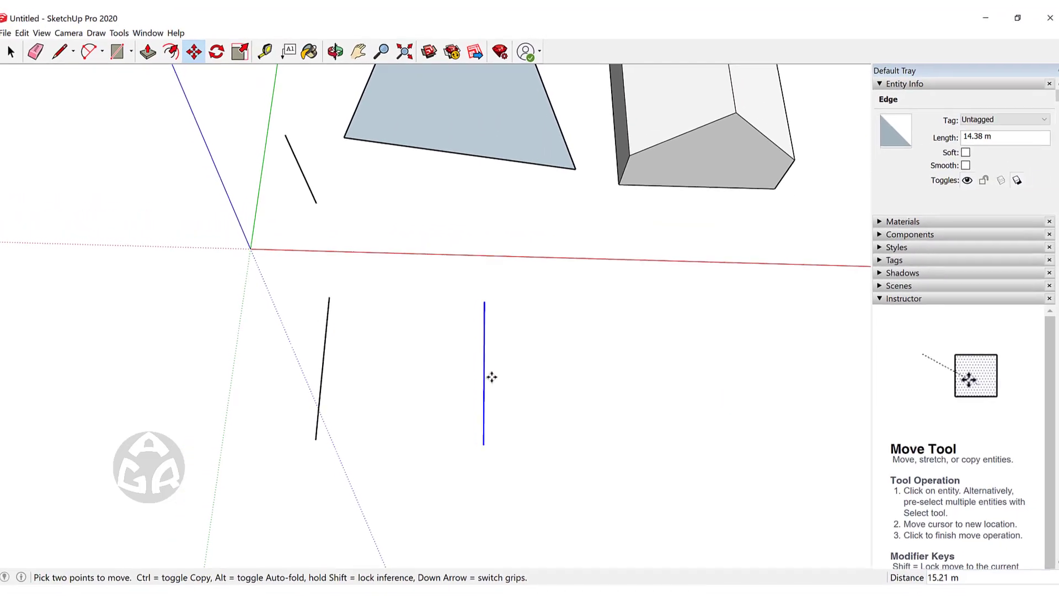
# Make another copy of the copied line about 13.8 m farther along the red axis.
pyautogui.press('o')
pyautogui.keyDown('shift'); pyautogui.moveTo(466, 368); pyautogui.dragTo(348, 371); pyautogui.keyUp('shift')
pyautogui.press('m')
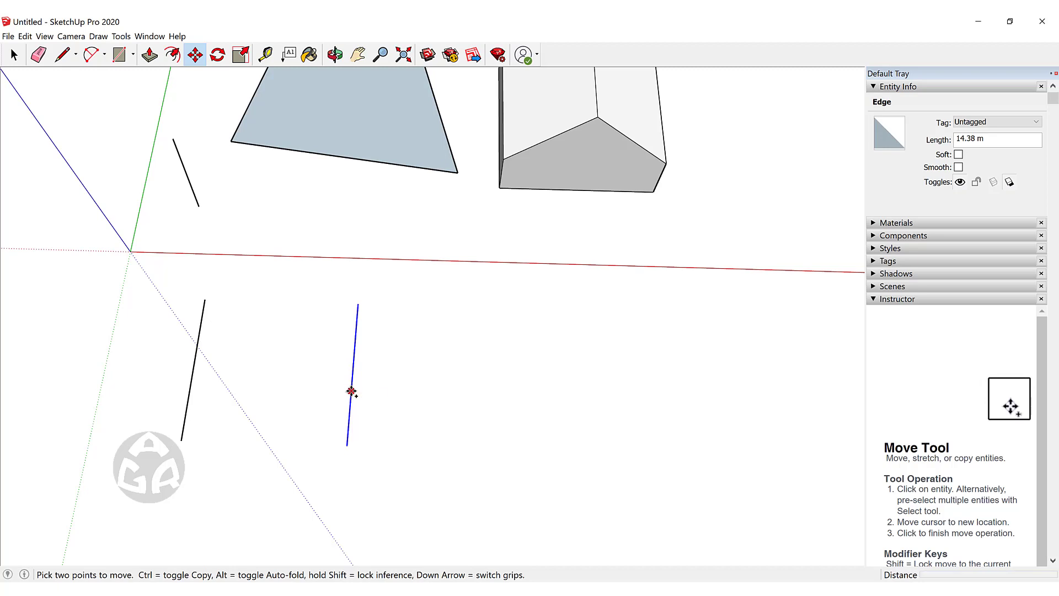
pyautogui.click(351, 391)
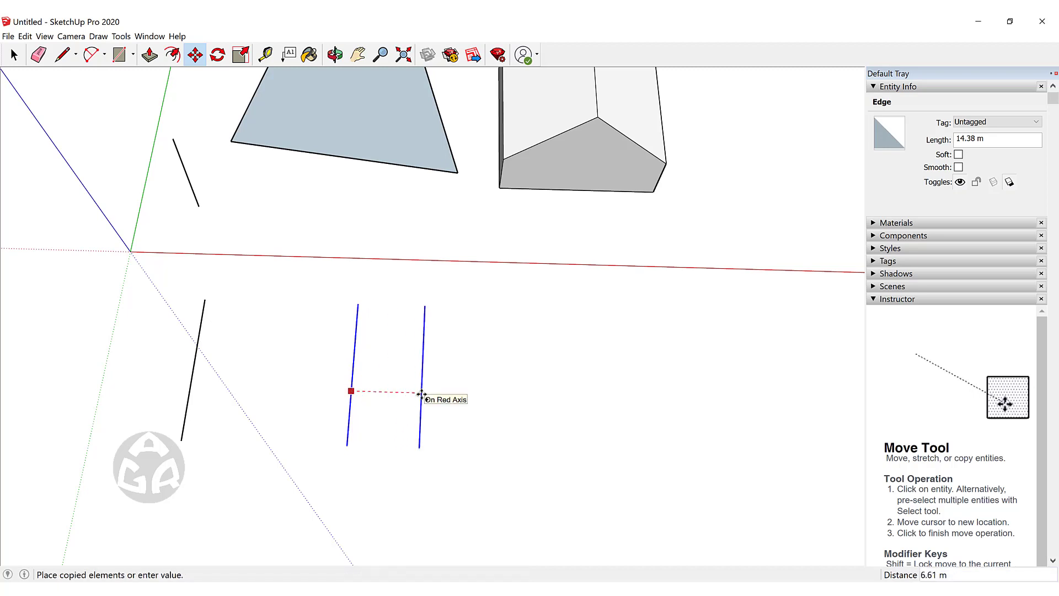
pyautogui.click(498, 395)
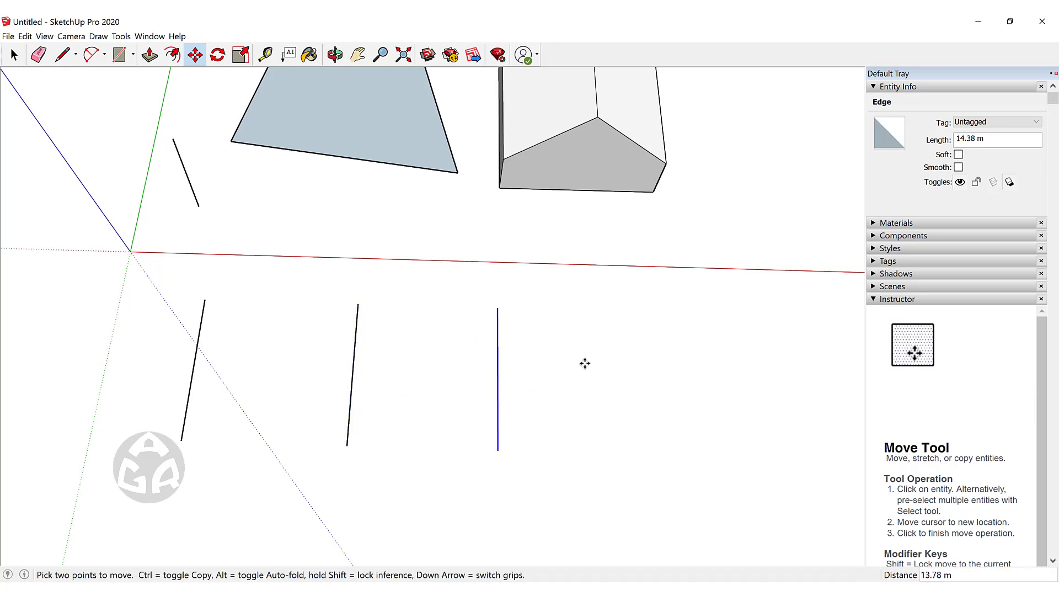
# Copy the third line exactly 10 m along the red axis.
pyautogui.keyDown('shift'); pyautogui.moveTo(596, 371); pyautogui.dragTo(472, 371, button='middle'); pyautogui.keyUp('shift')
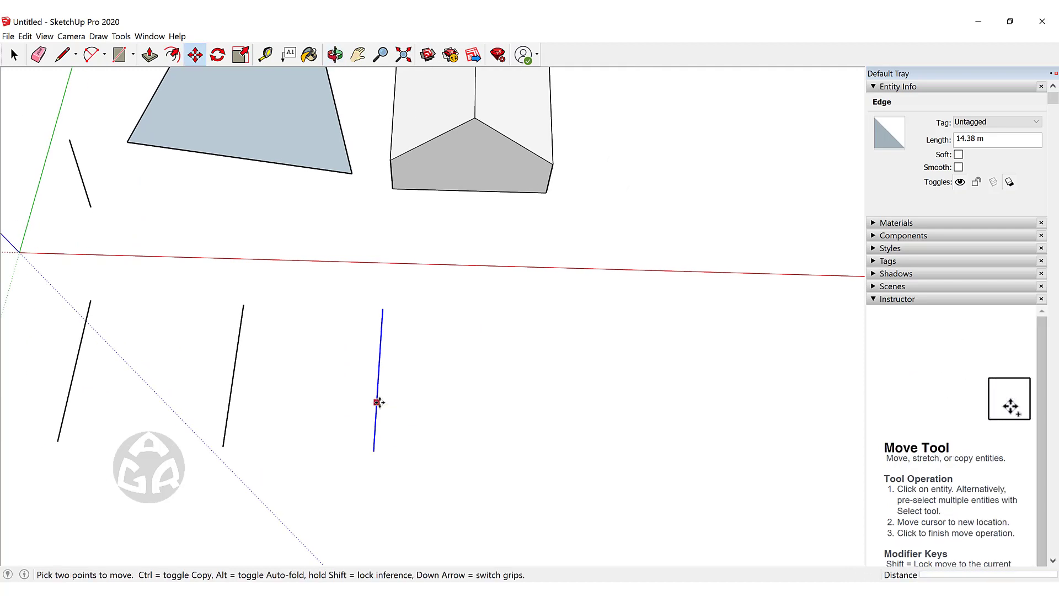
pyautogui.click(377, 402)
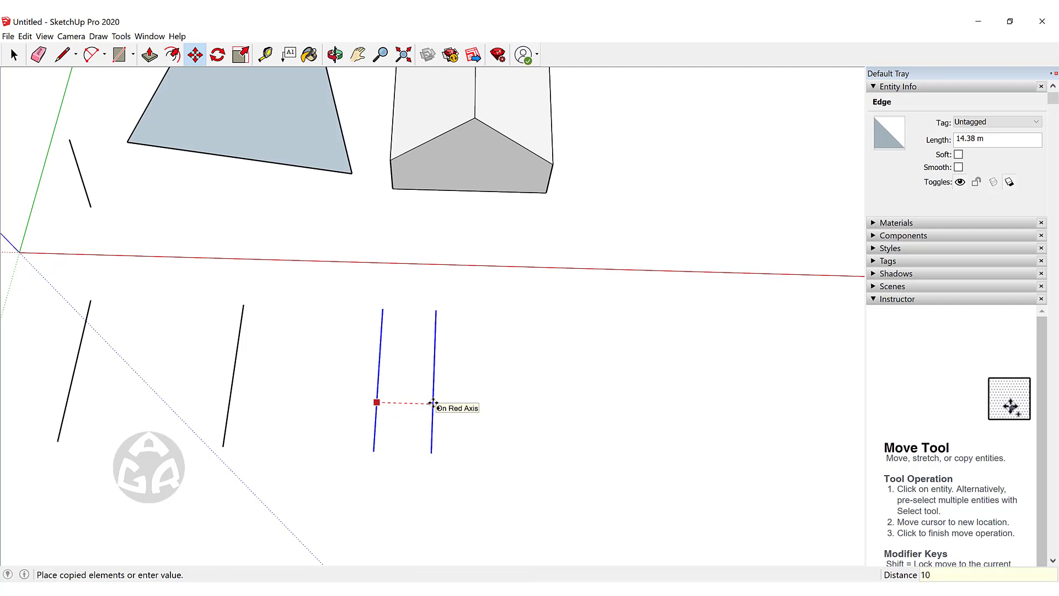
pyautogui.press('Return')
pyautogui.press('space')
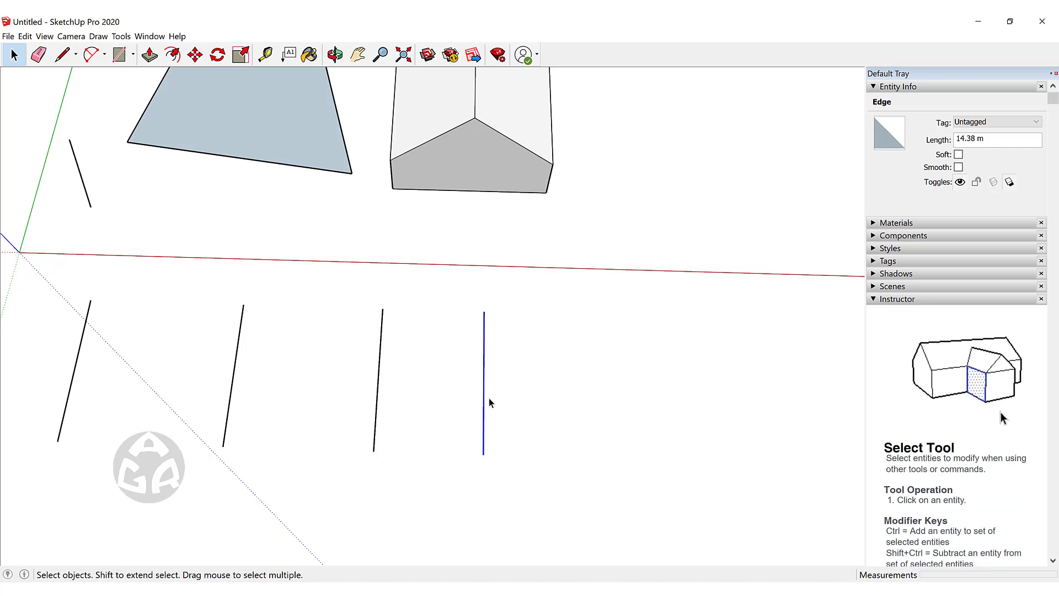
# Measure the distance between the near ends of the last two lines, and clear the selection.
pyautogui.press('t')
pyautogui.click(374, 450)
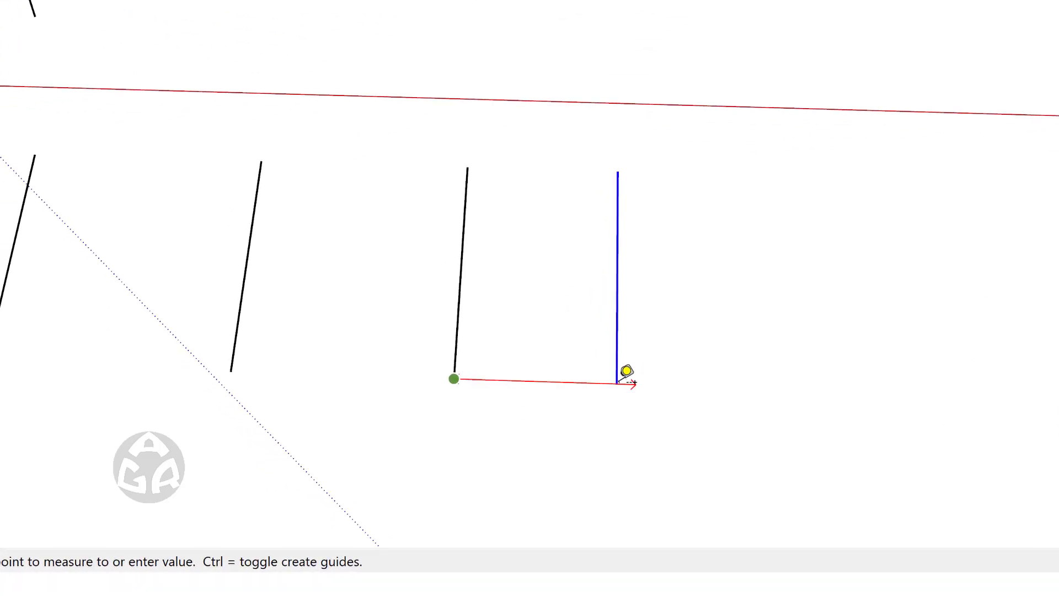
pyautogui.press('space')
pyautogui.scroll(-3, 698, 213)
pyautogui.click(488, 294)
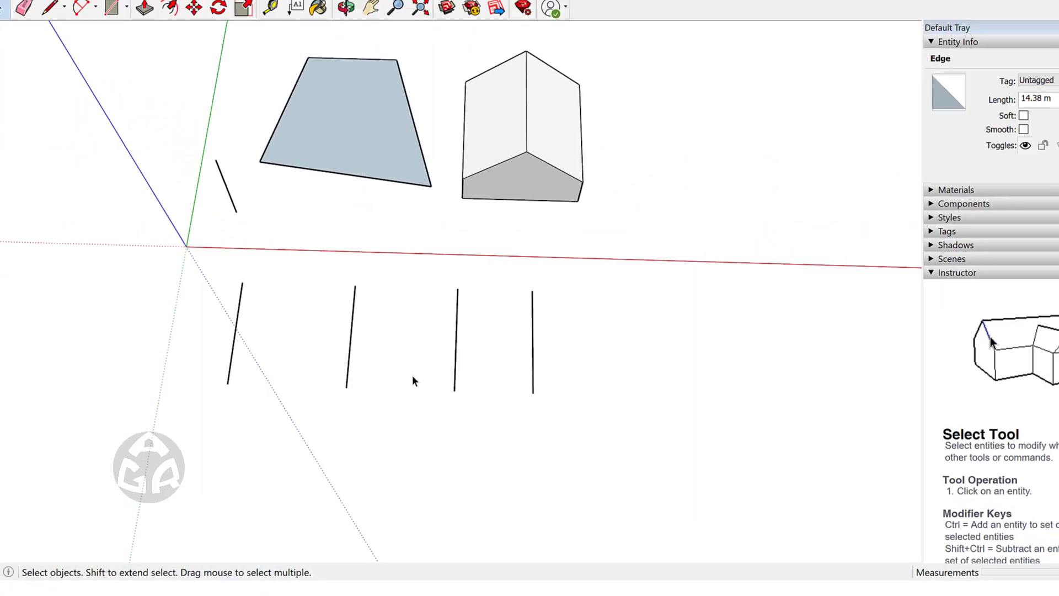
pyautogui.keyDown('shift'); pyautogui.moveTo(486, 284); pyautogui.dragTo(534, 185, button='middle'); pyautogui.keyUp('shift')
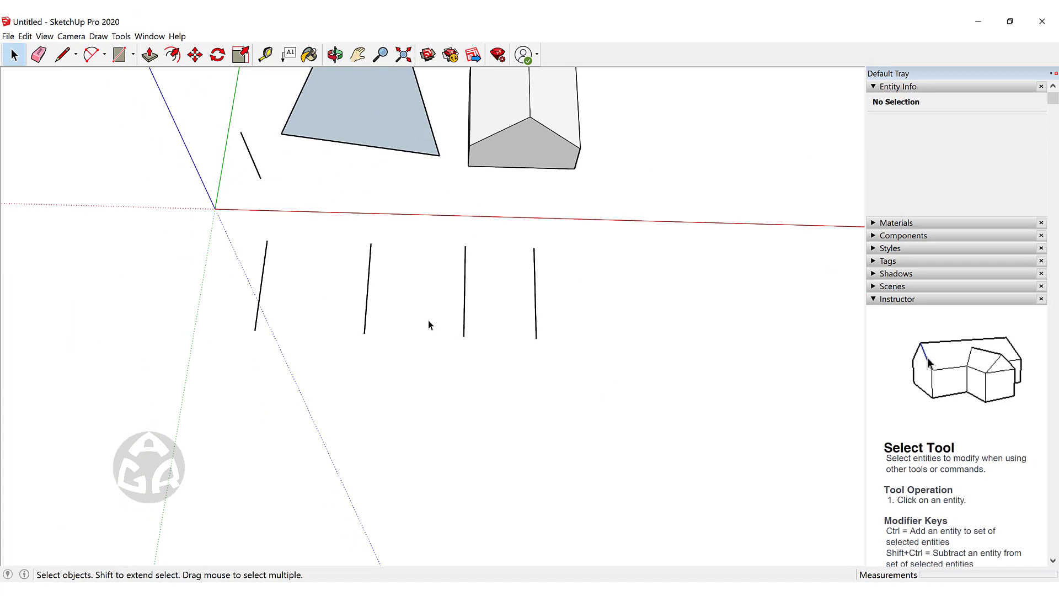
# Draw a line about 14.2 m long along the green axis, in front of the first line of the existing row.
pyautogui.moveTo(323, 390); pyautogui.dragTo(265, 270, button='middle')
pyautogui.press('l')
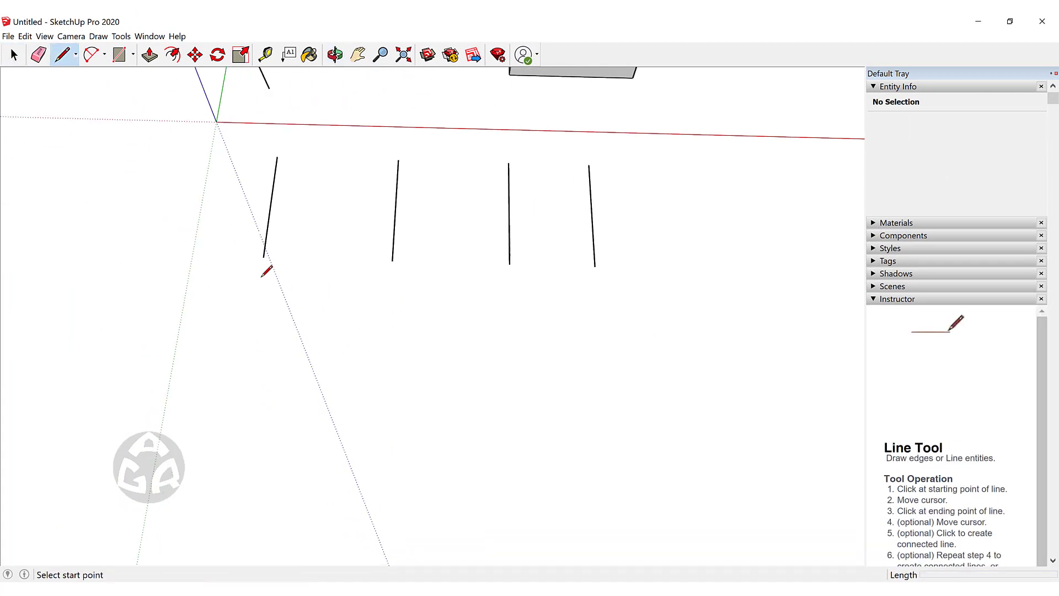
pyautogui.click(260, 278)
pyautogui.click(245, 391)
pyautogui.press('space')
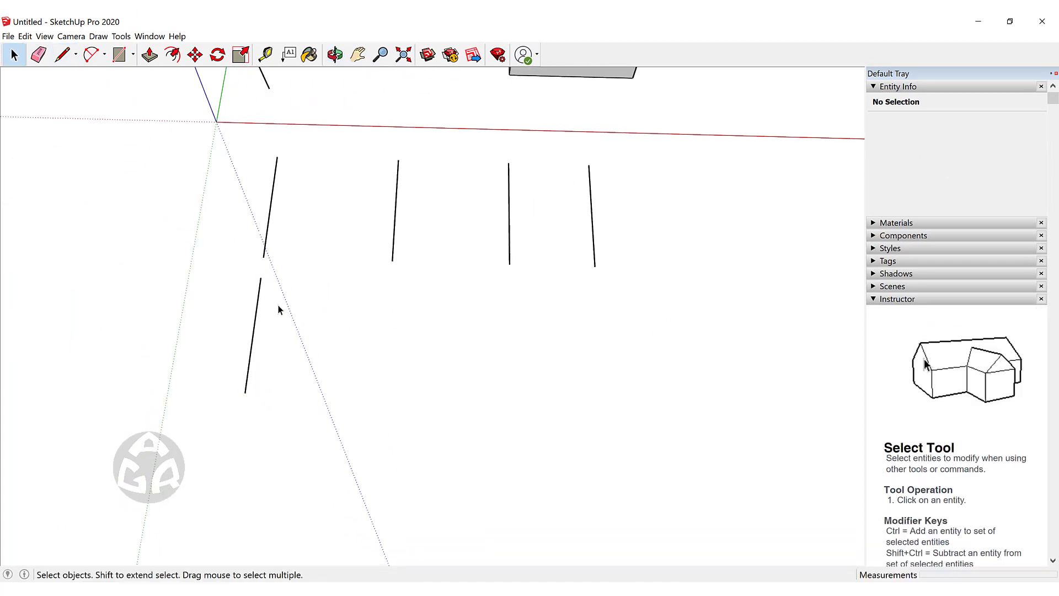
pyautogui.moveTo(313, 316); pyautogui.dragTo(324, 333, button='middle')
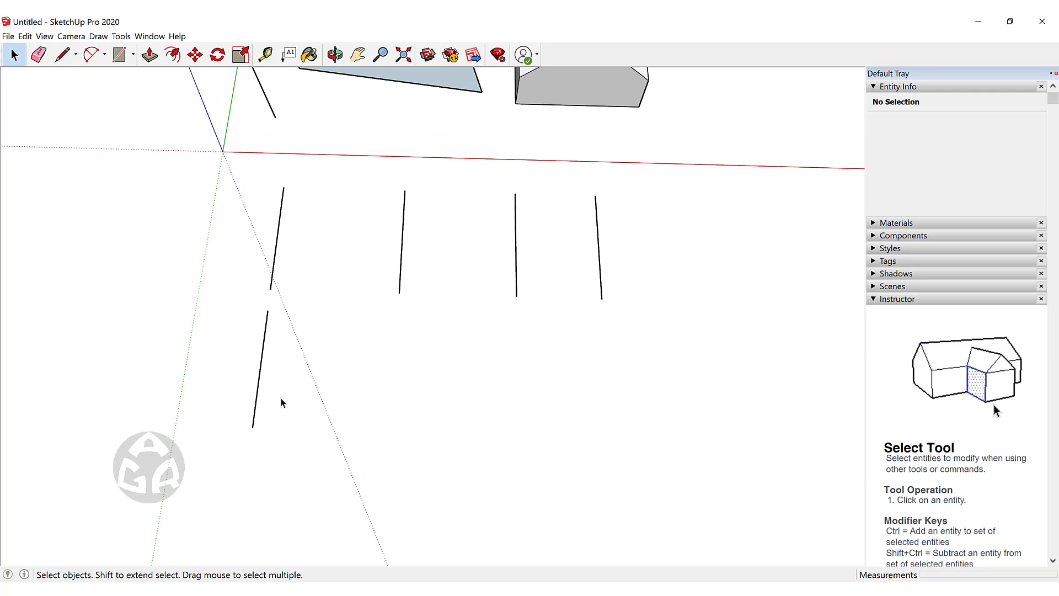
# Copy the new line 5 m along the red axis with the Move tool and multiply the copy with x10.
pyautogui.press('m')
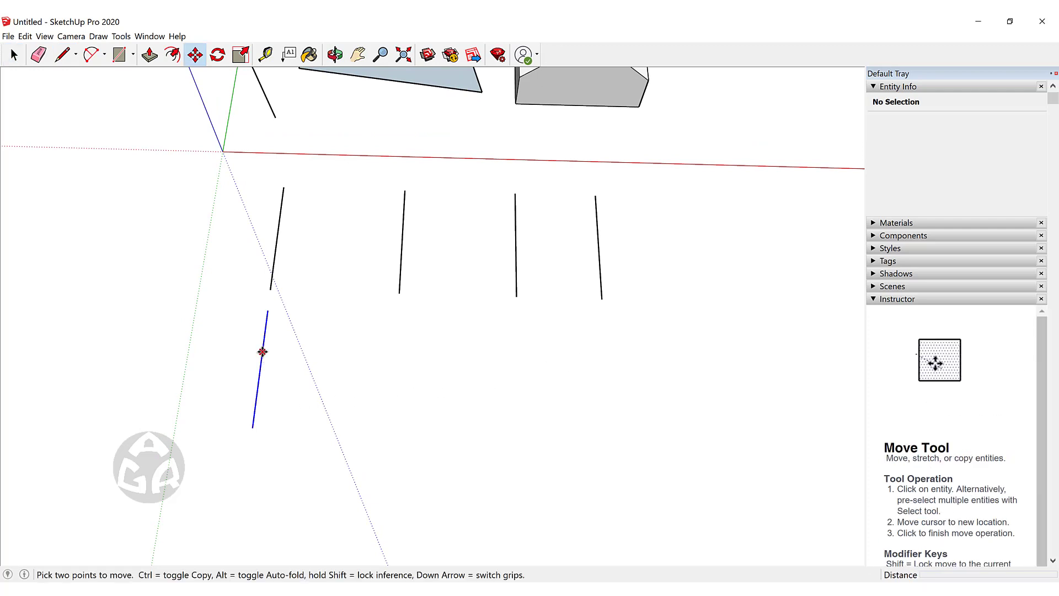
pyautogui.click(262, 351)
pyautogui.press('ctrl')
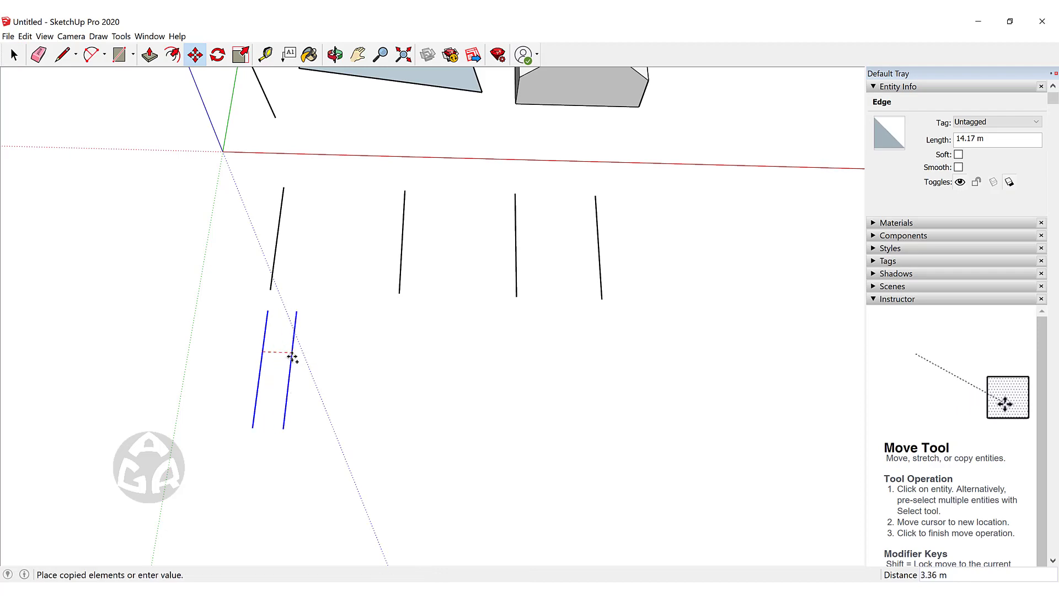
pyautogui.write('5')
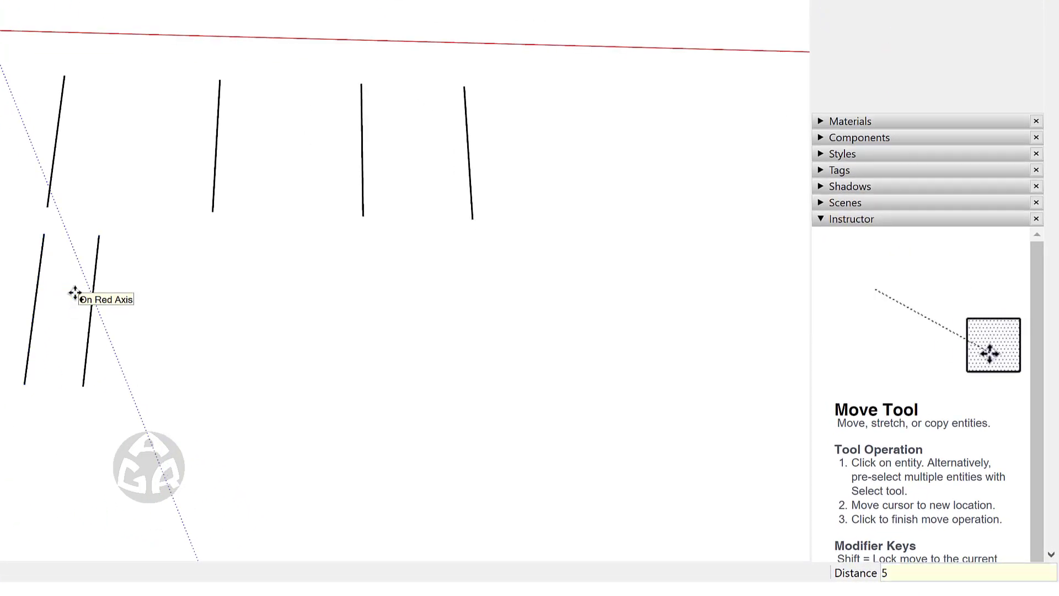
pyautogui.write('x10')
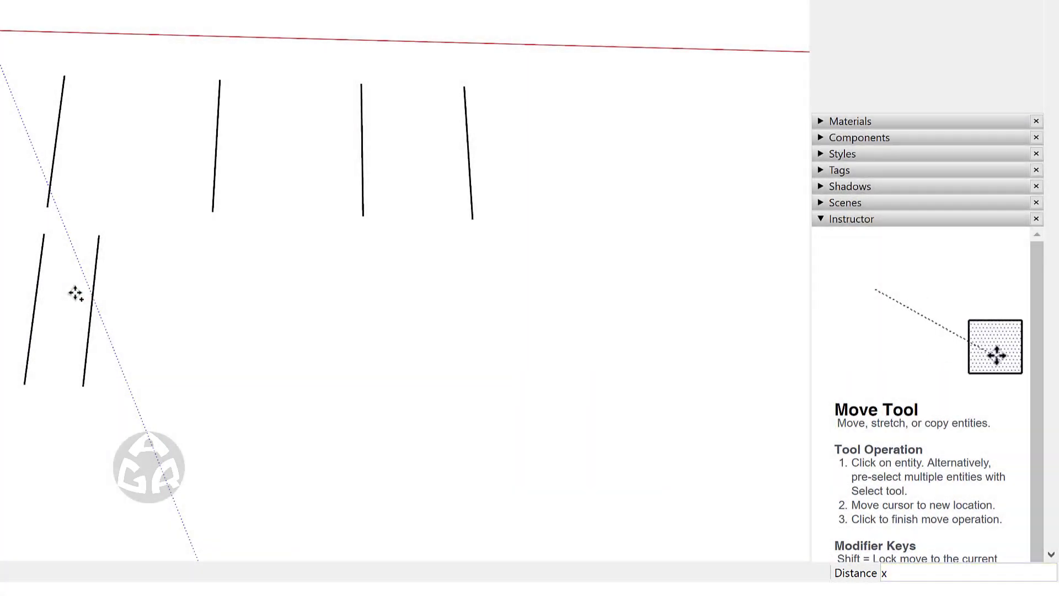
pyautogui.press('Return')
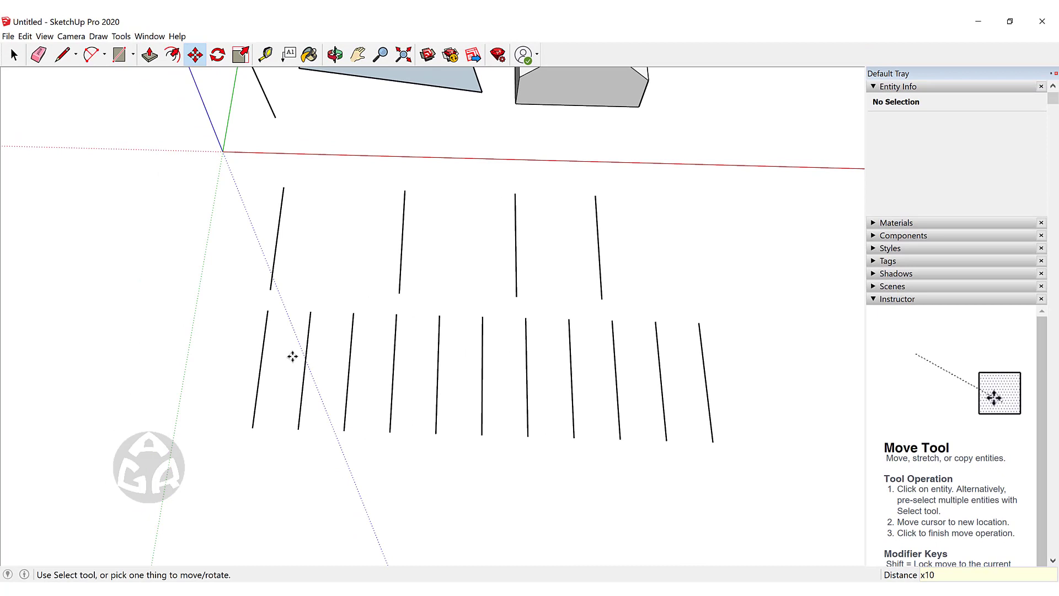
pyautogui.press('space')
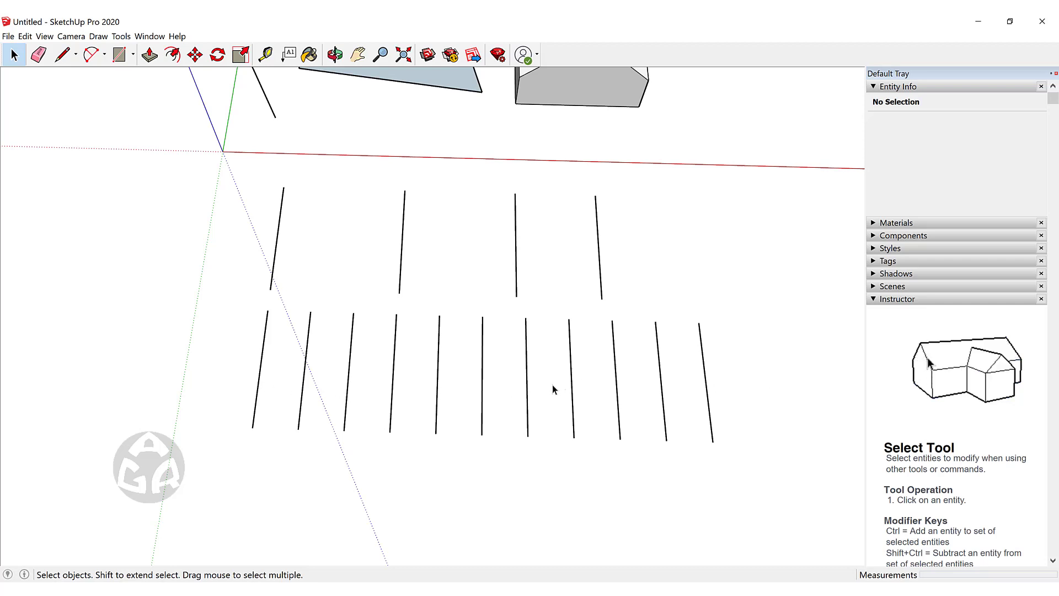
# Copy the first line of the ten-copy array about 19 m toward the viewer along the green axis, and clear the selection.
pyautogui.moveTo(554, 389); pyautogui.dragTo(490, 289, button='middle')
pyautogui.press('l')
pyautogui.press('space')
pyautogui.click(229, 283)
pyautogui.press('m')
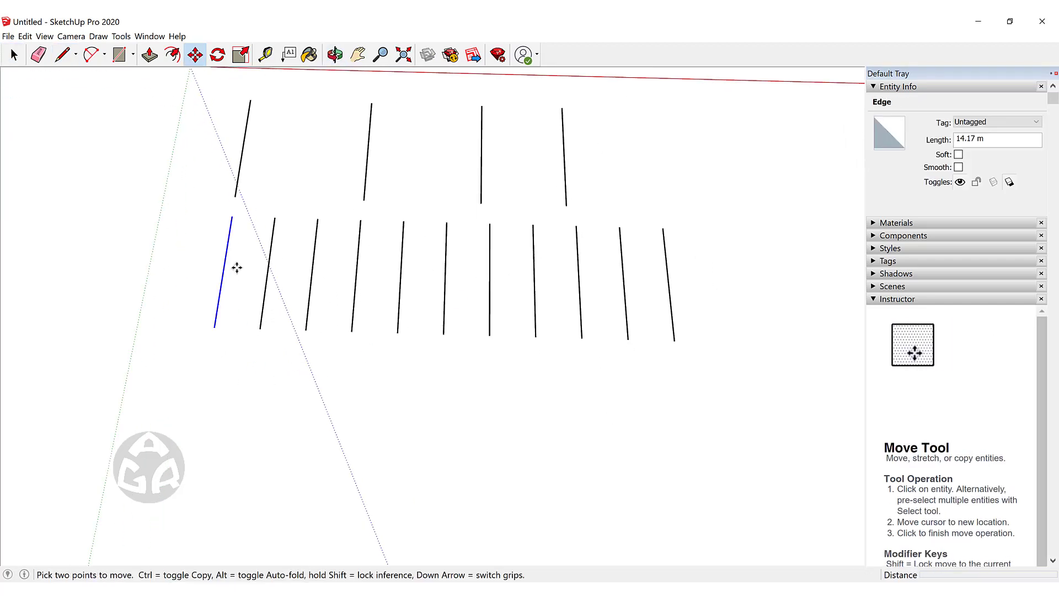
pyautogui.click(237, 268)
pyautogui.press('ctrl')
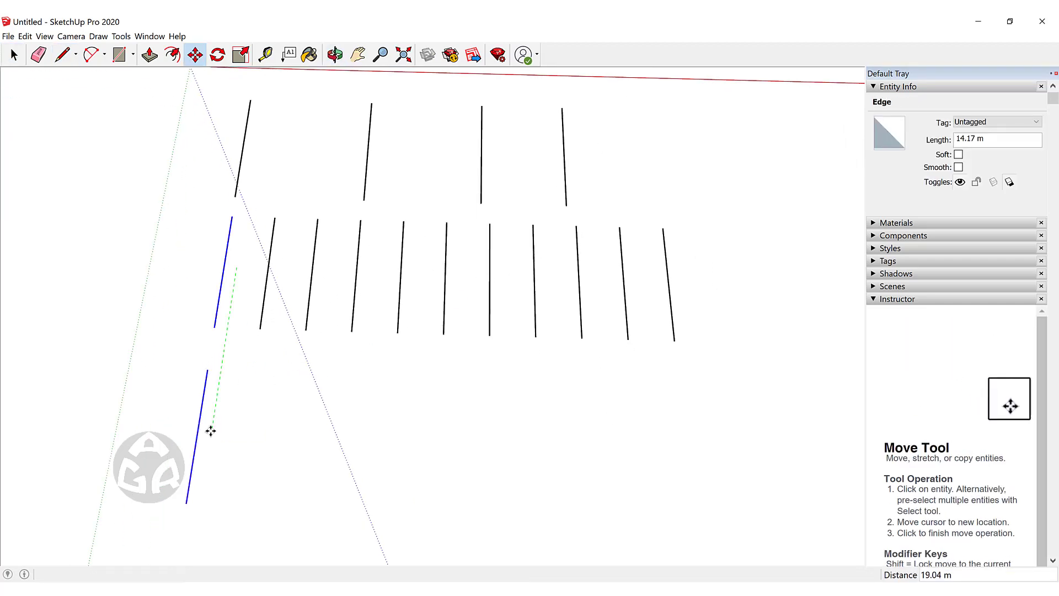
pyautogui.click(210, 431)
pyautogui.press('space')
pyautogui.click(251, 416)
pyautogui.keyDown('shift'); pyautogui.moveTo(252, 416); pyautogui.dragTo(253, 334, button='middle'); pyautogui.keyUp('shift')
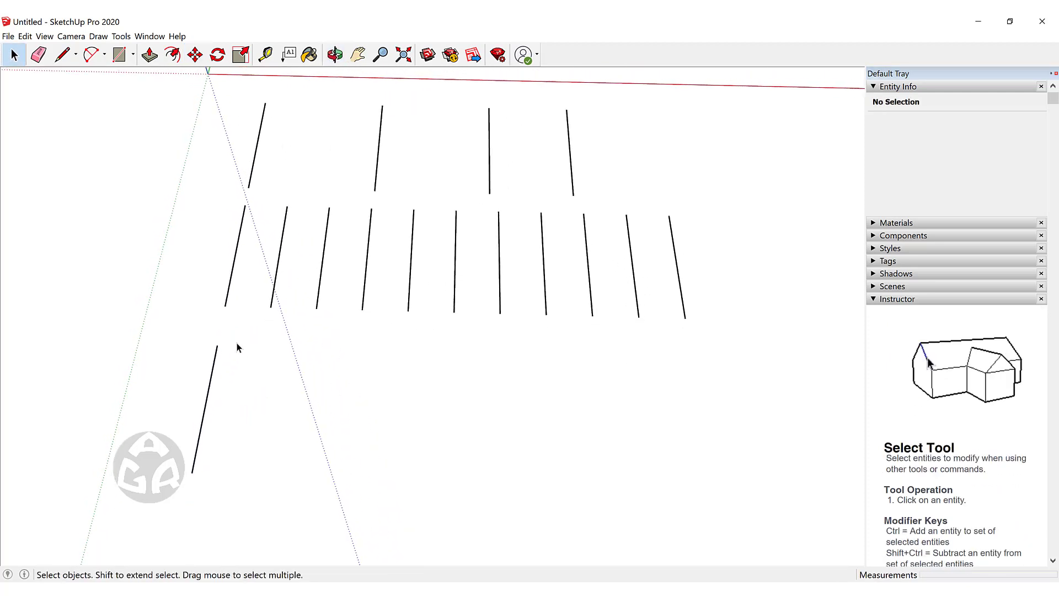
# Copy the front line 50 m along the red axis, aligned with the endpoint of the array's last line.
pyautogui.click(215, 374)
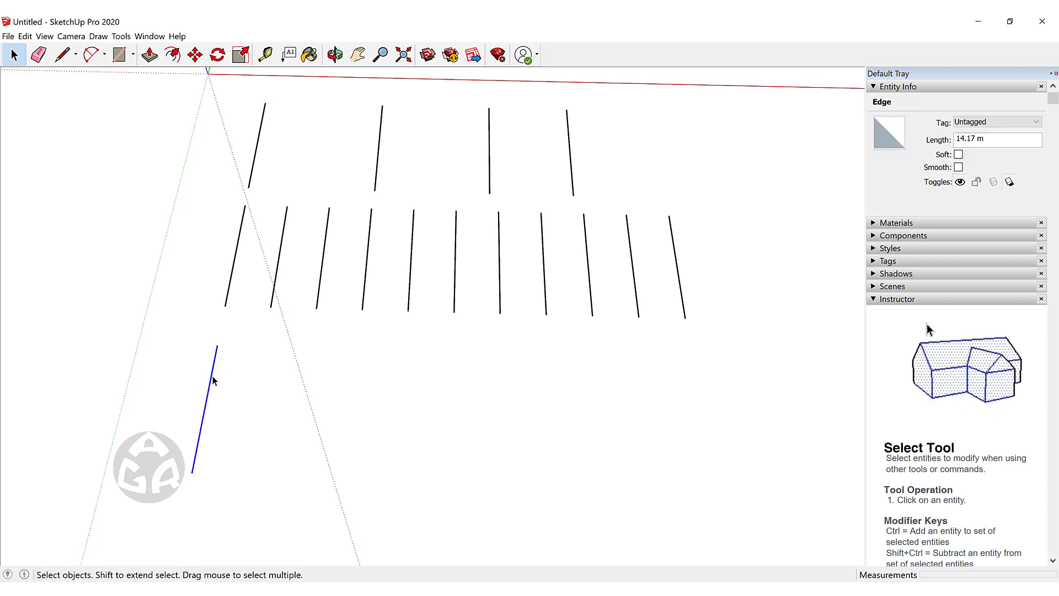
pyautogui.press('m')
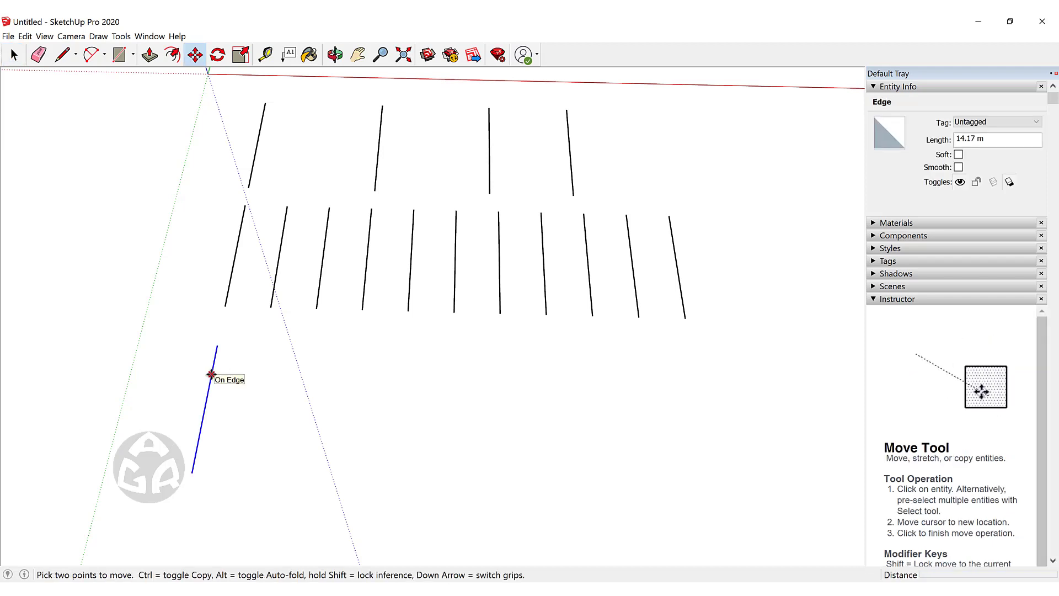
pyautogui.click(211, 375)
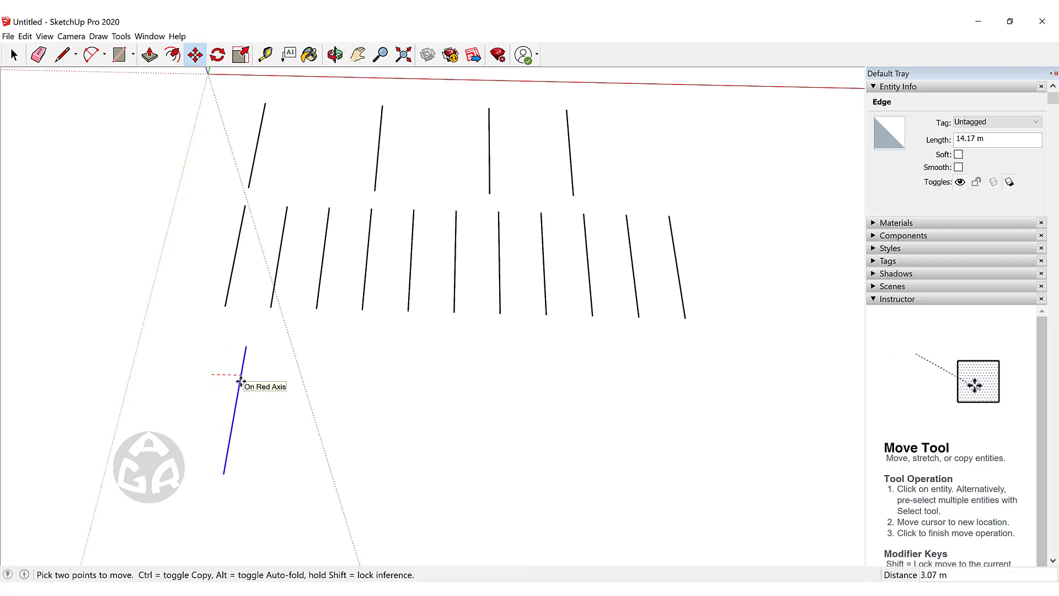
pyautogui.press('ctrl')
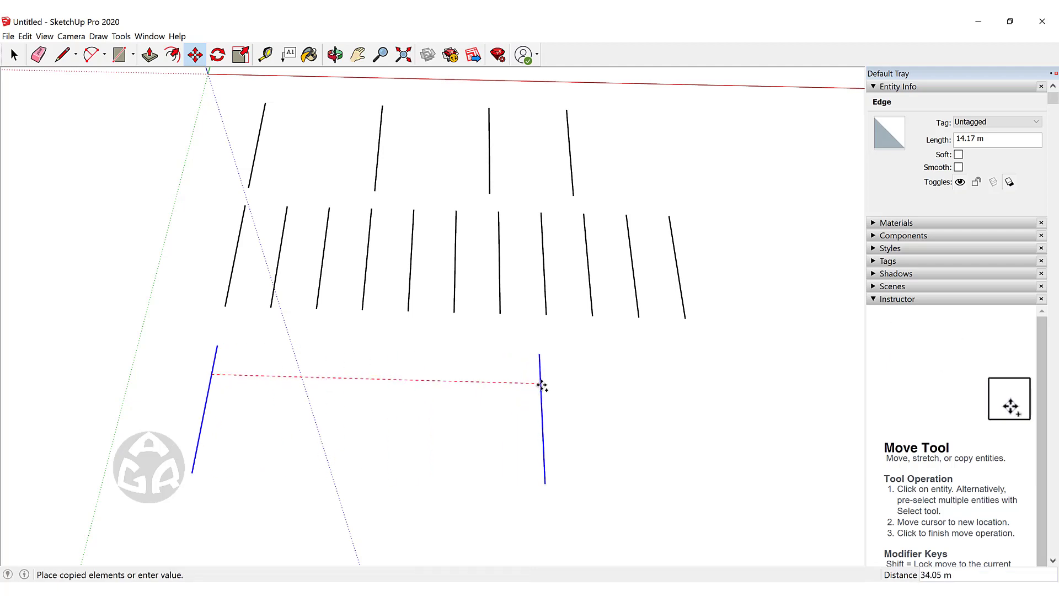
pyautogui.click(685, 319)
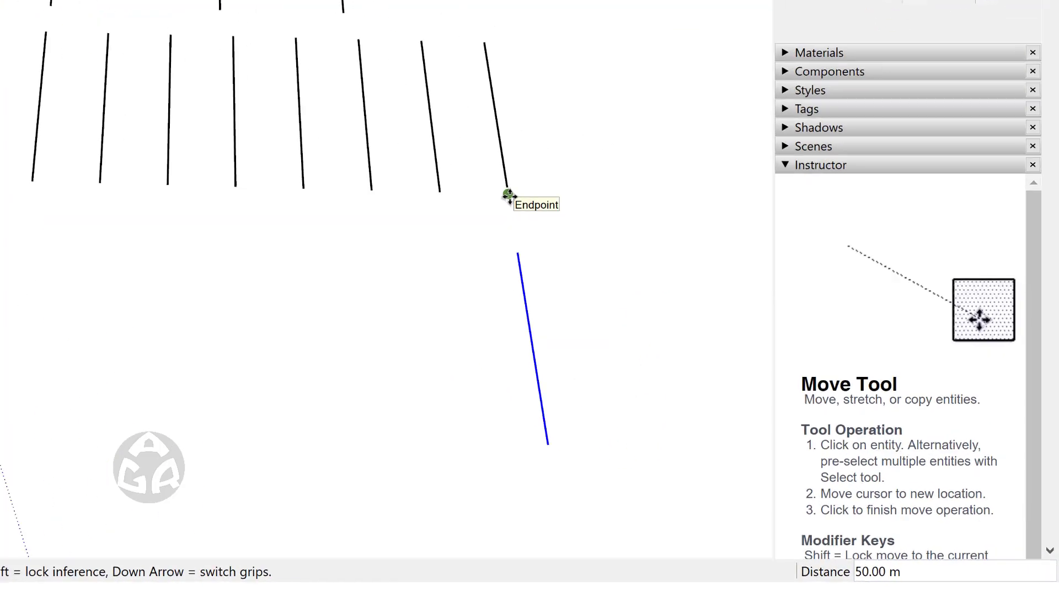
# Fill the 50 m gap with evenly spaced copies using the divisor /10, and change the divisor to /5.
pyautogui.write('/')
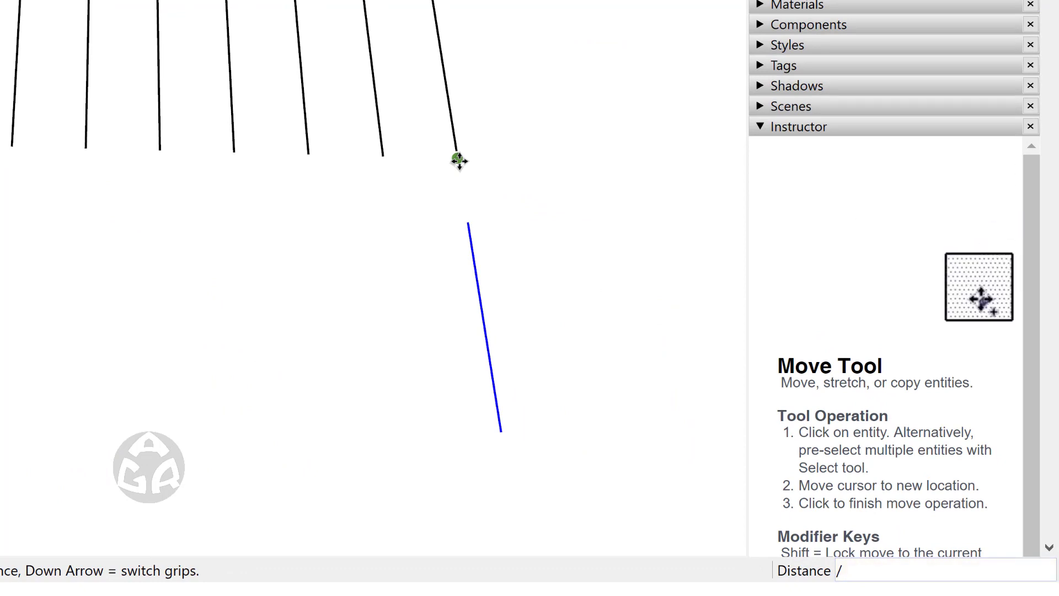
pyautogui.write('10')
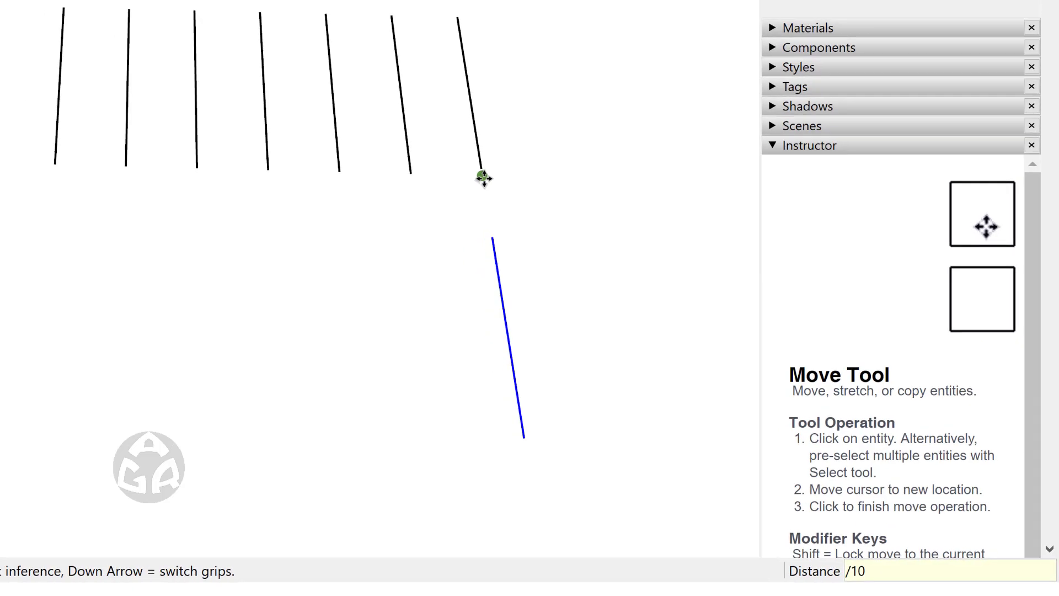
pyautogui.press('Return')
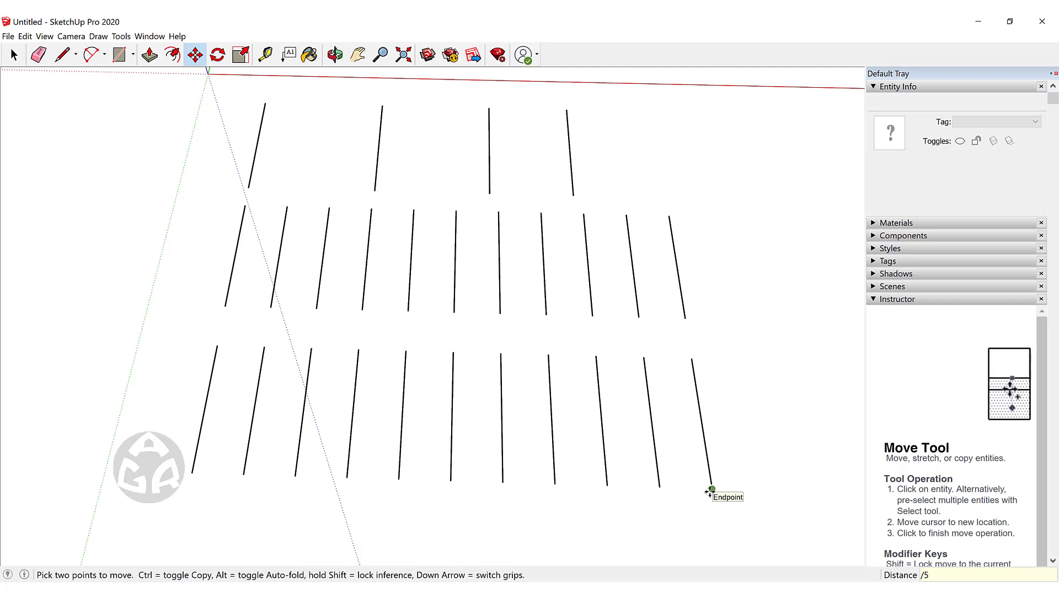
pyautogui.press('Return')
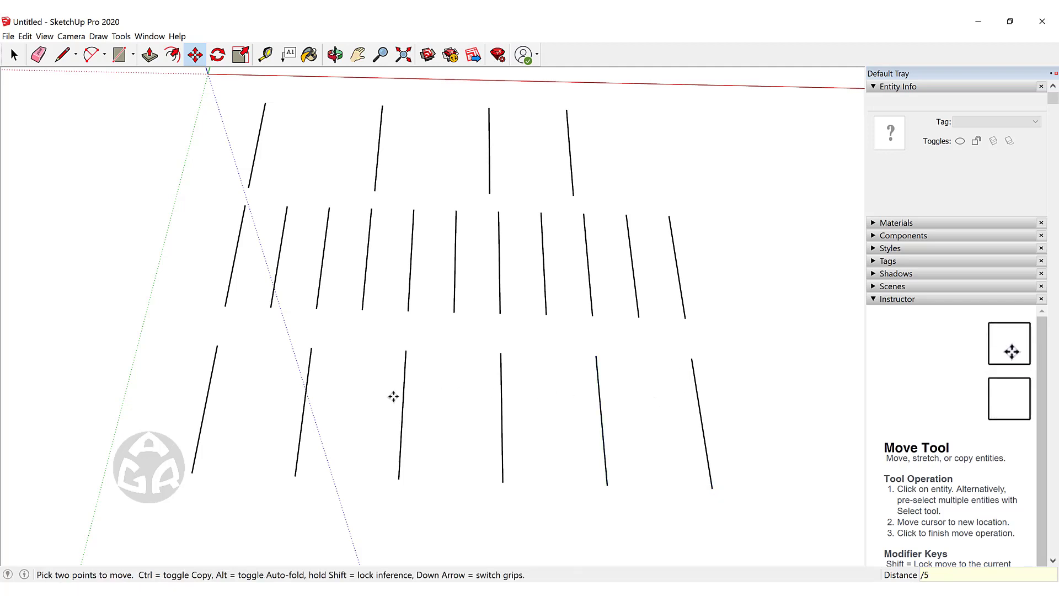
# Redistribute the copies across the gap with the divisor /2, and finally with /20.
pyautogui.press('BackSpace')
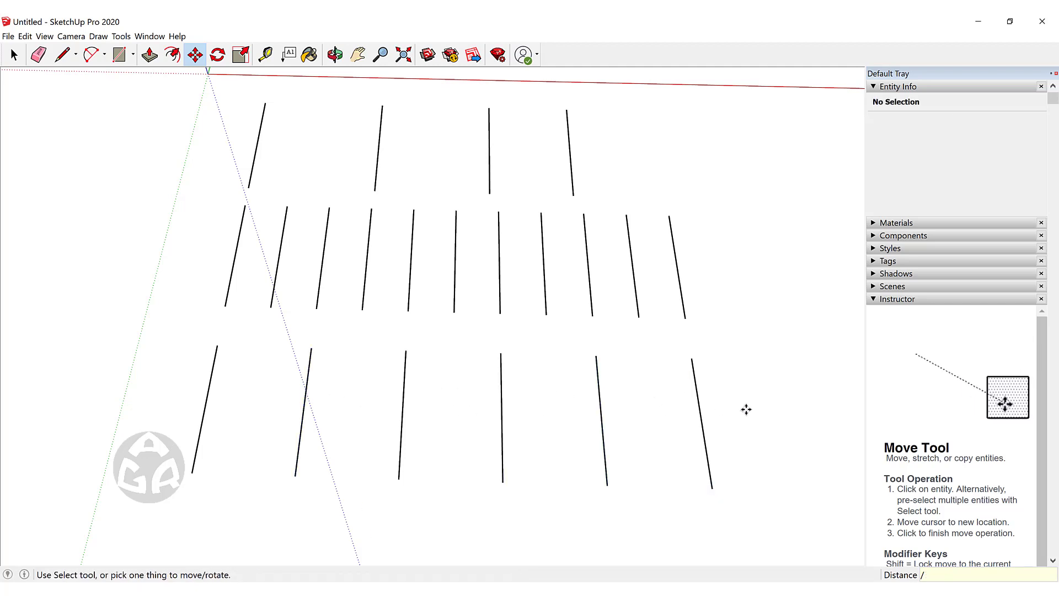
pyautogui.write('2')
pyautogui.press('Return')
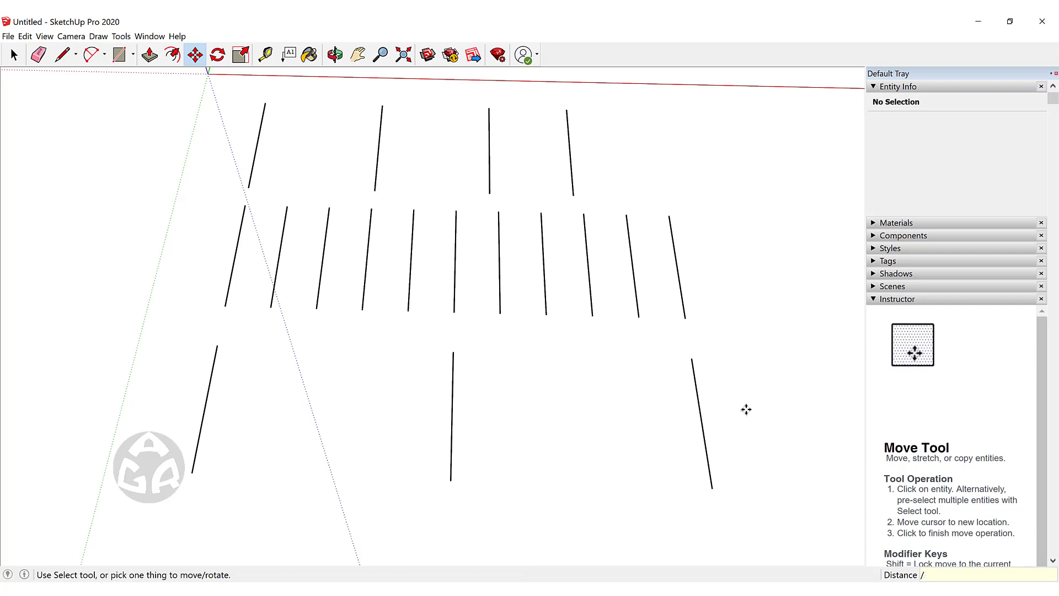
pyautogui.write('20')
pyautogui.press('Return')
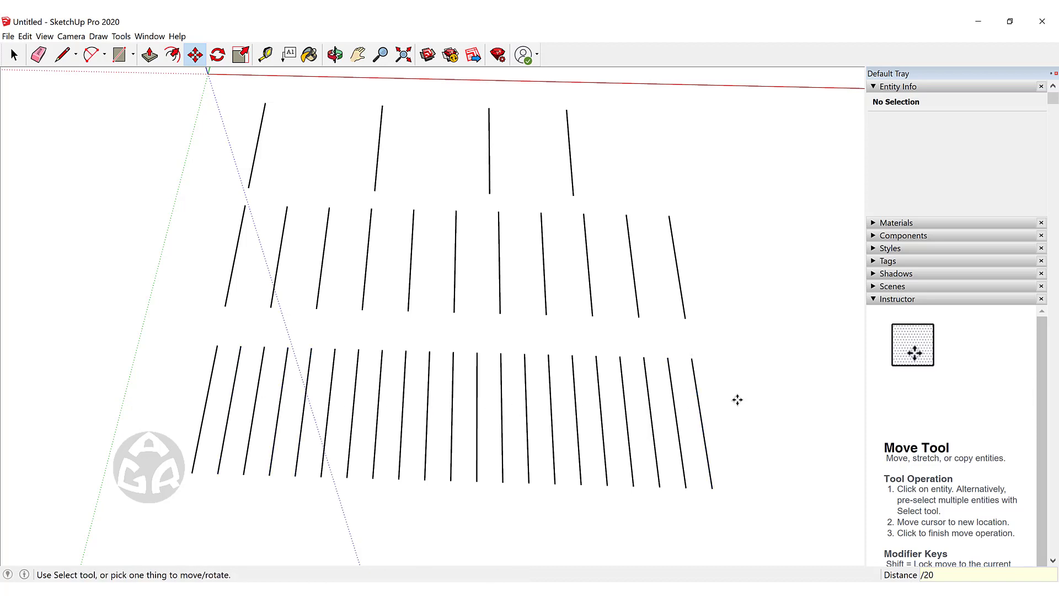
pyautogui.scroll(-2, 629, 341)
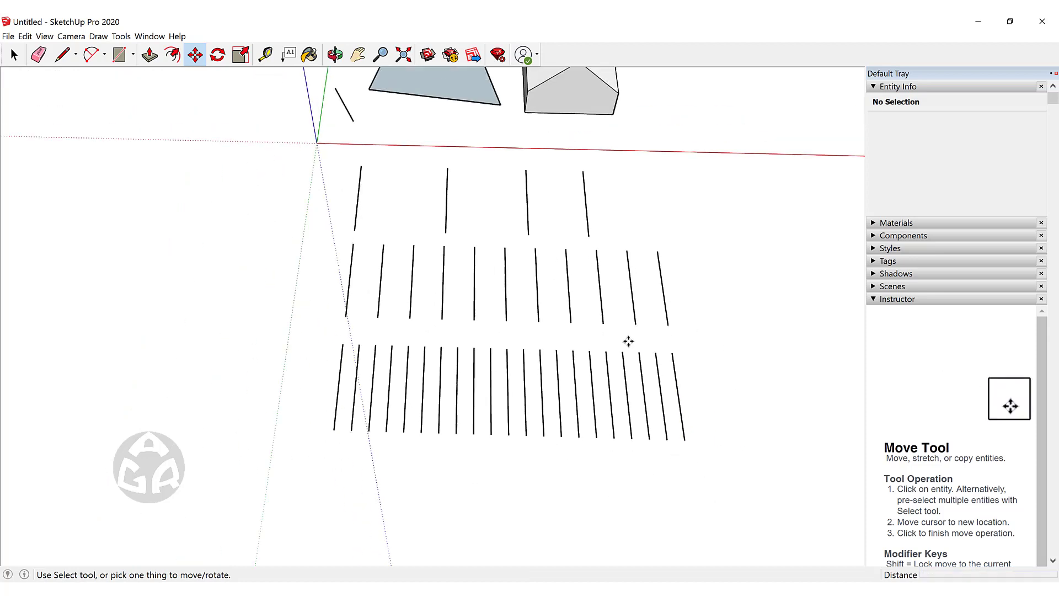
pyautogui.moveTo(628, 341); pyautogui.dragTo(381, 359, button='middle')
pyautogui.press('space')
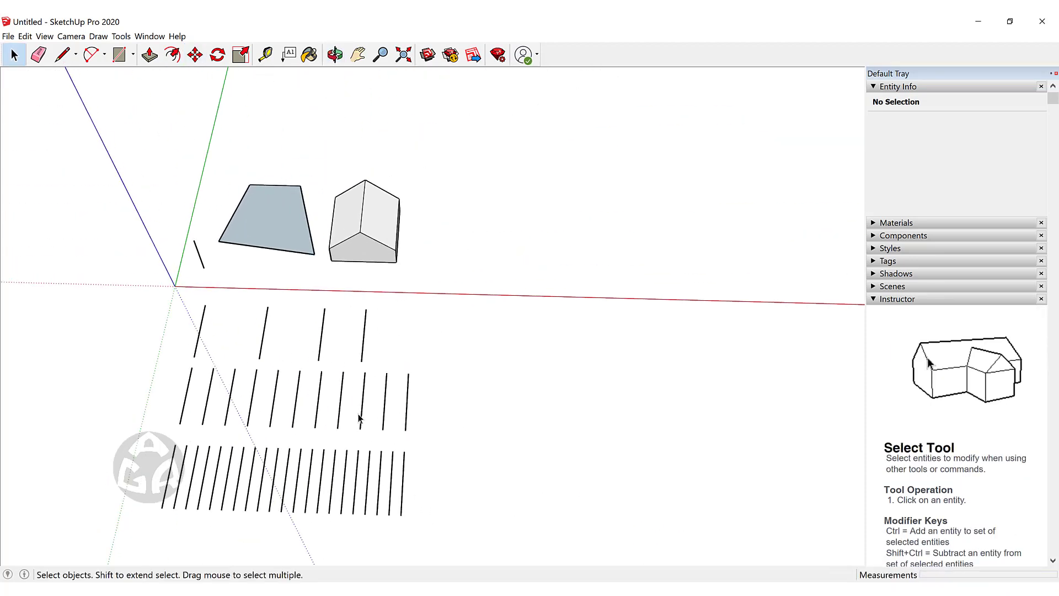
# Draw a small rectangle on the ground beside the house-shaped solid, farther along the red axis.
pyautogui.scroll(5, 469, 210)
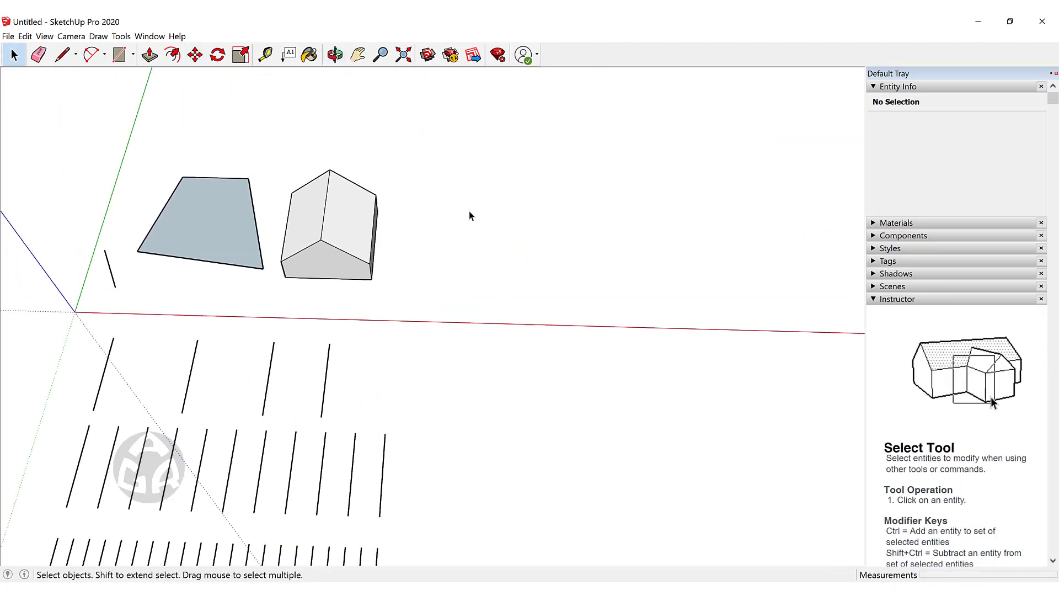
pyautogui.press('r')
pyautogui.click(457, 286)
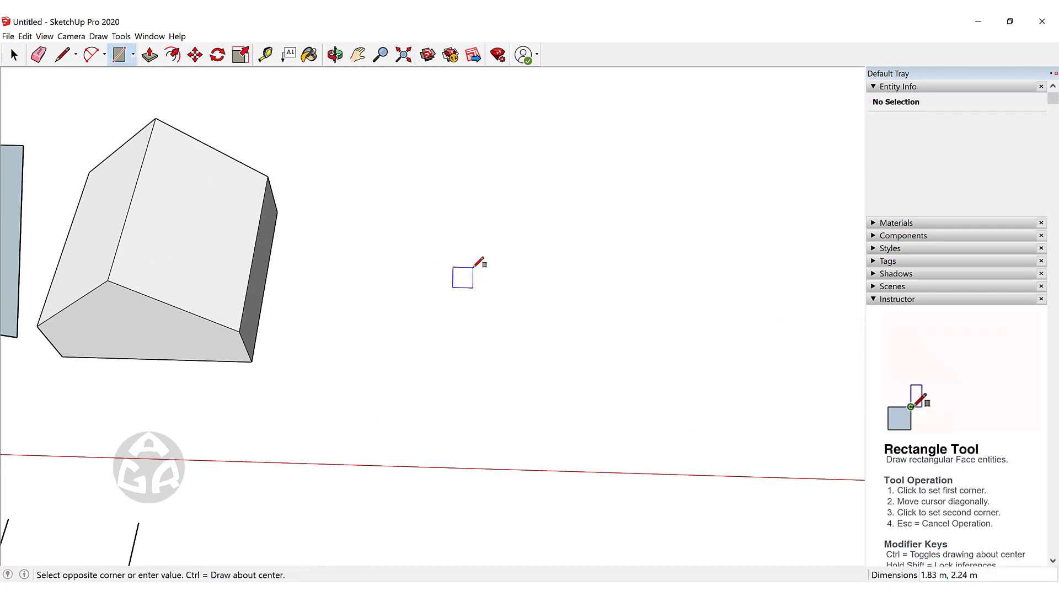
pyautogui.press('Return')
pyautogui.press('space')
# Copy the whole small rectangle about 1.45 m along the red axis, multiply the copy into a row, and clear the selection.
pyautogui.scroll(6, 456, 267)
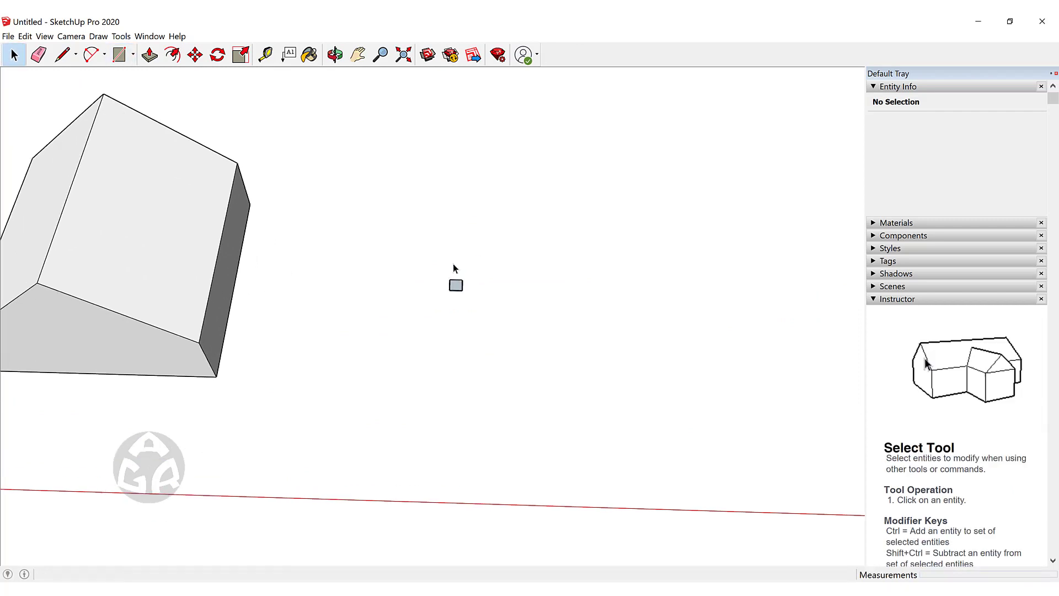
pyautogui.press('m')
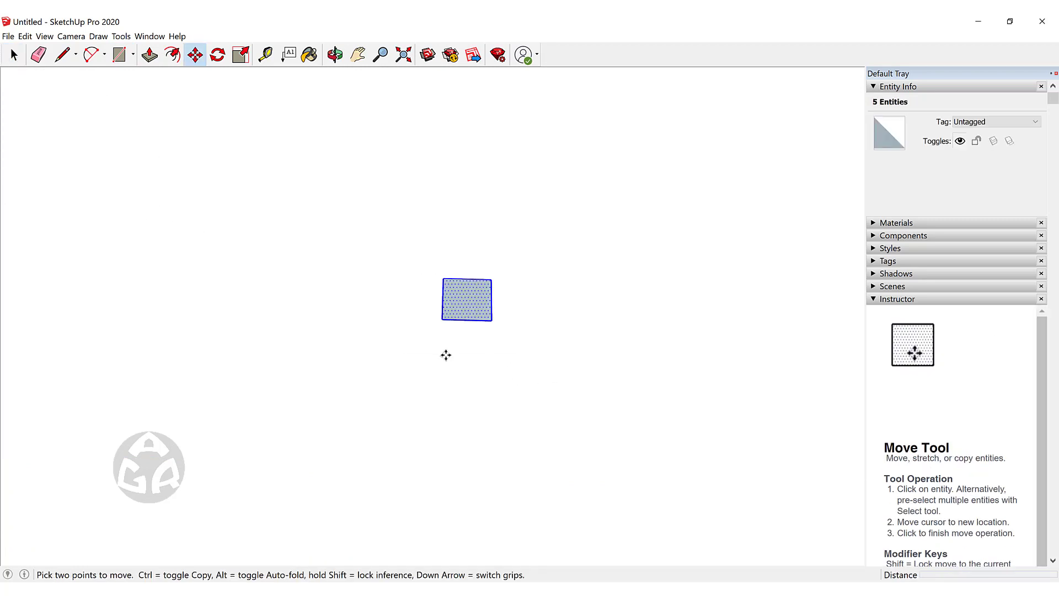
pyautogui.press('ctrl')
pyautogui.click(445, 355)
pyautogui.click(520, 357)
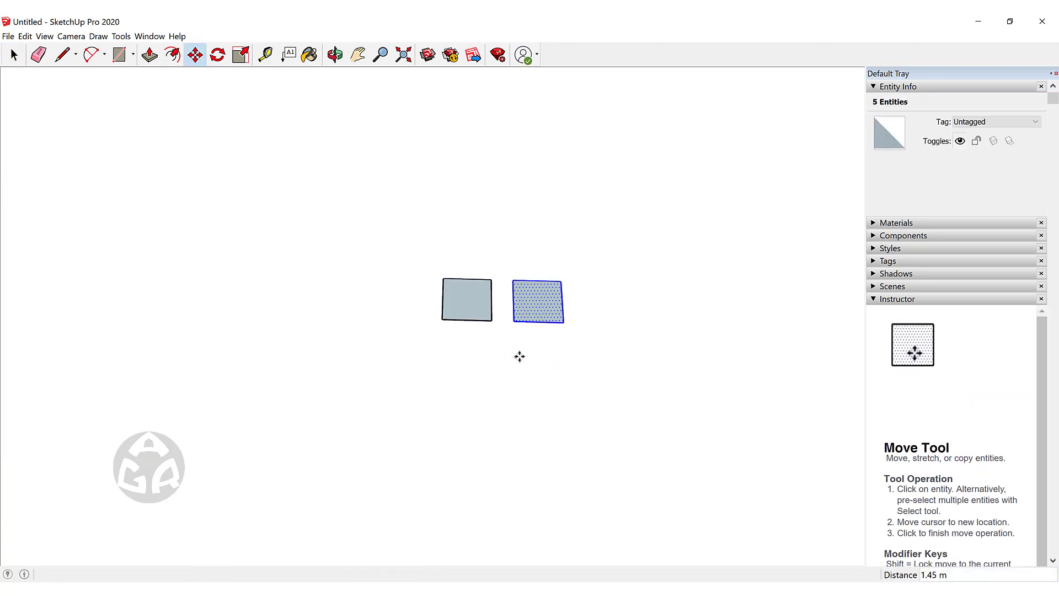
pyautogui.write('x')
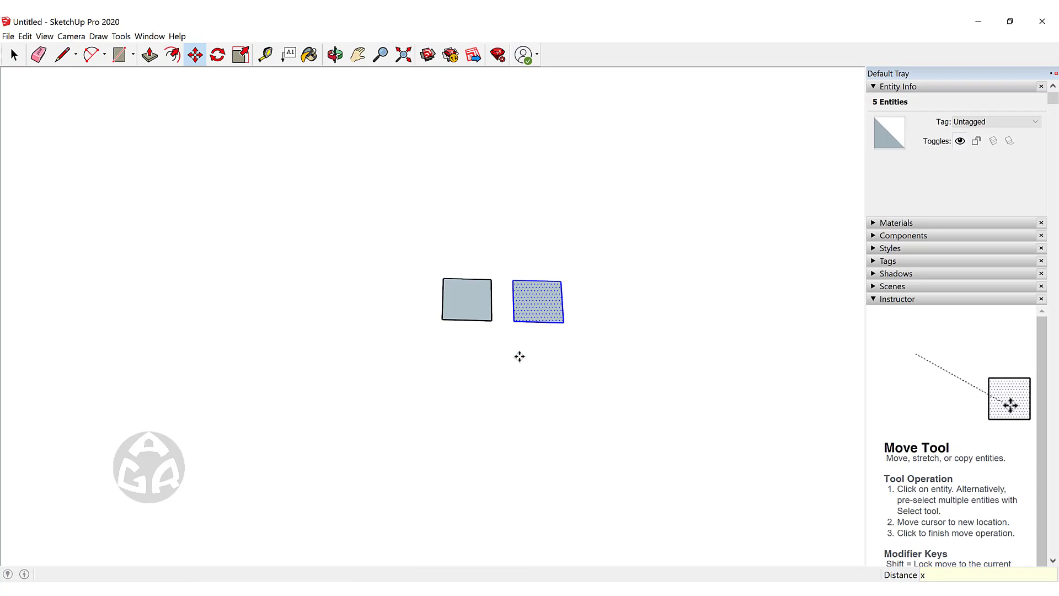
pyautogui.press('Return')
pyautogui.press('space')
pyautogui.click(520, 356)
# Undo the row of rectangle copies so that only the original small rectangle is left.
pyautogui.scroll(-2, 464, 283)
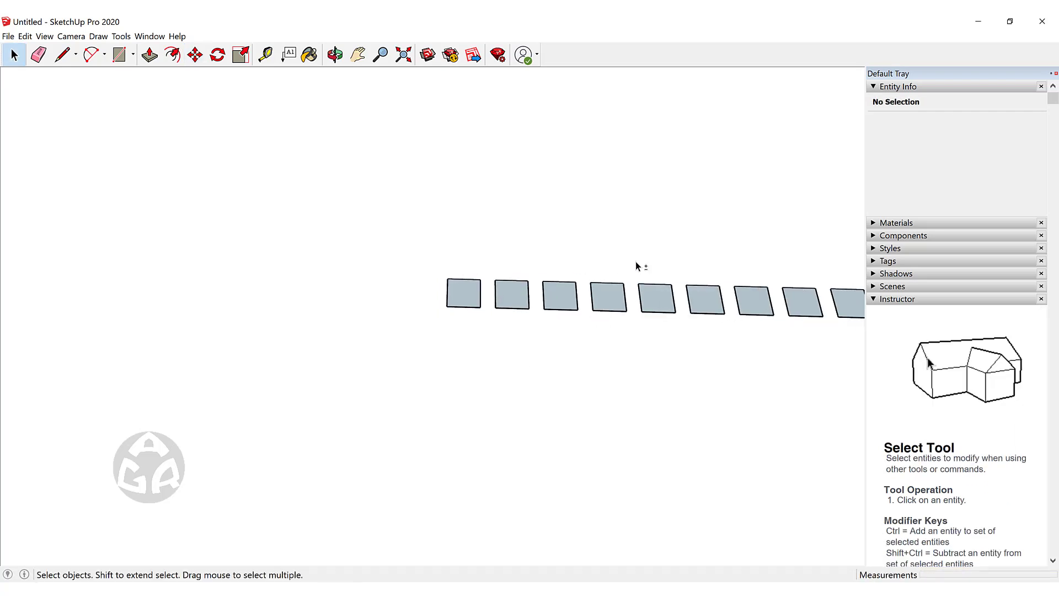
pyautogui.keyDown('shift'); pyautogui.moveTo(636, 260); pyautogui.dragTo(416, 244, button='middle'); pyautogui.keyUp('shift')
pyautogui.scroll(-2, 455, 211)
pyautogui.hotkey('ctrl', 'z')
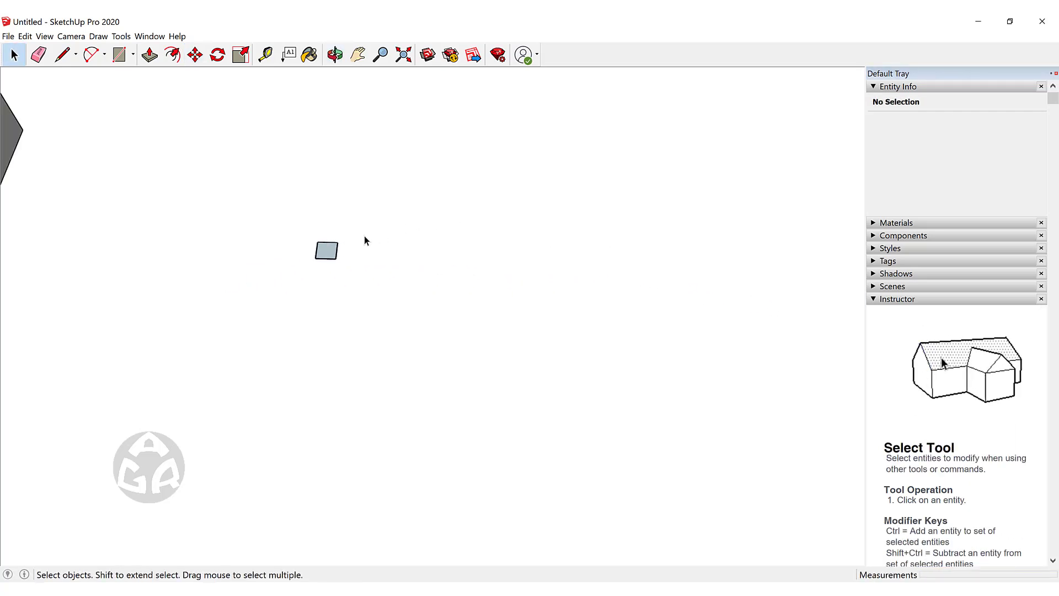
# Draw a large rectangle of about 20 m by 21 m beside the small one and delete its face, keeping only the outline.
pyautogui.press('r')
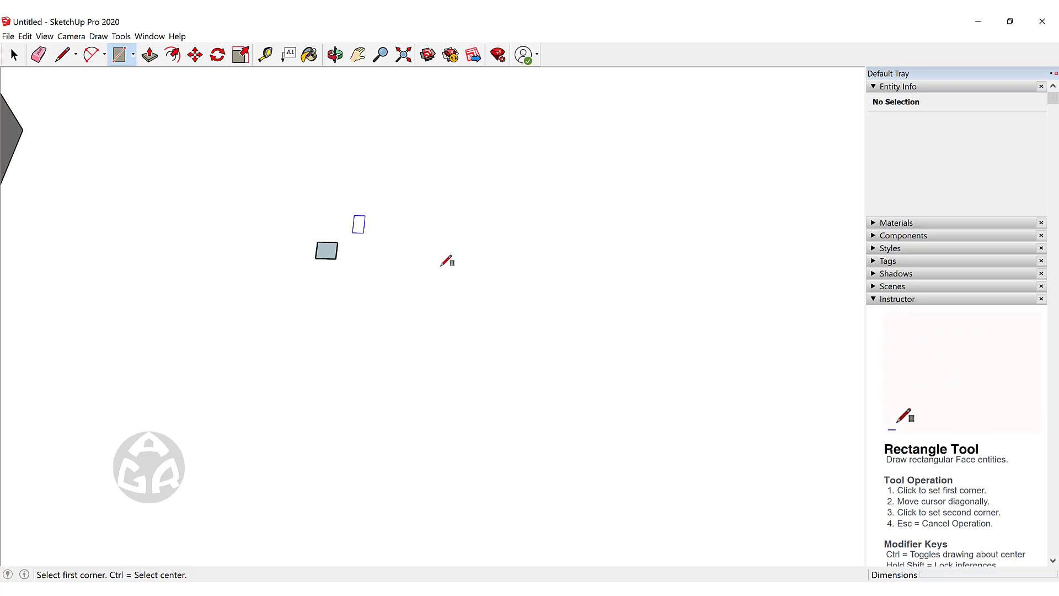
pyautogui.click(415, 233)
pyautogui.scroll(-3, 568, 370)
pyautogui.keyDown('shift'); pyautogui.moveTo(669, 447); pyautogui.dragTo(542, 350, button='middle'); pyautogui.keyUp('shift')
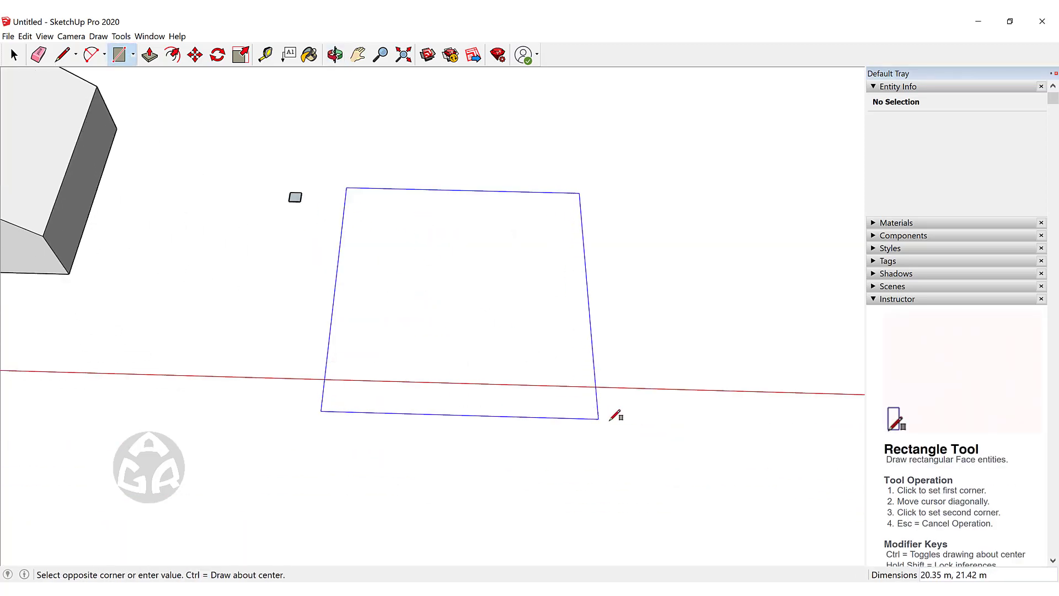
pyautogui.click(601, 409)
pyautogui.press('space')
pyautogui.click(415, 243)
pyautogui.press('Delete')
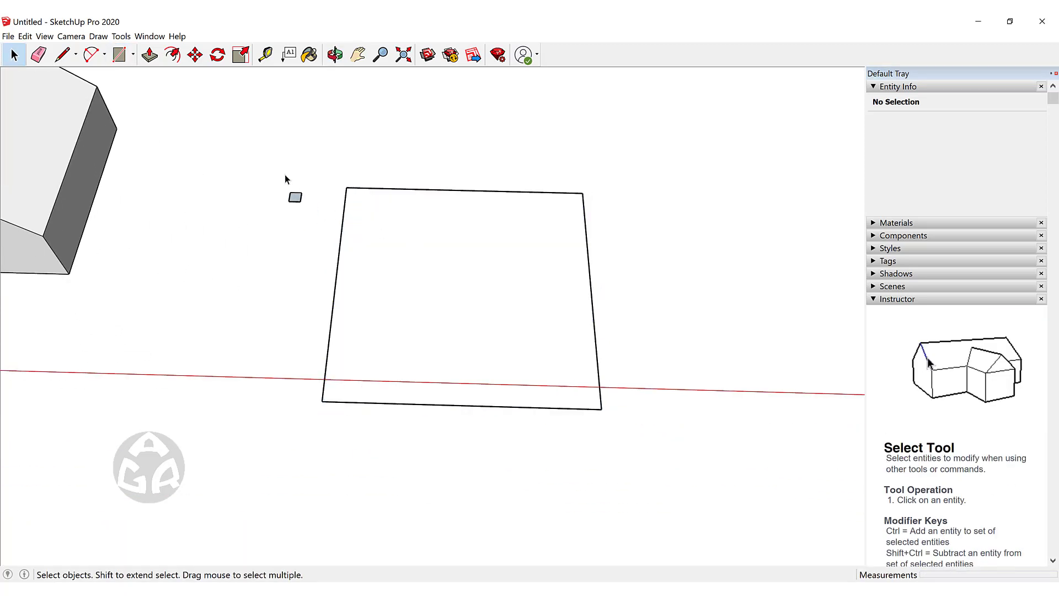
# Move the whole small rectangle along the red axis to just inside the nearest far corner of the large outline.
pyautogui.moveTo(262, 165); pyautogui.dragTo(313, 215)
pyautogui.press('m')
pyautogui.click(292, 212)
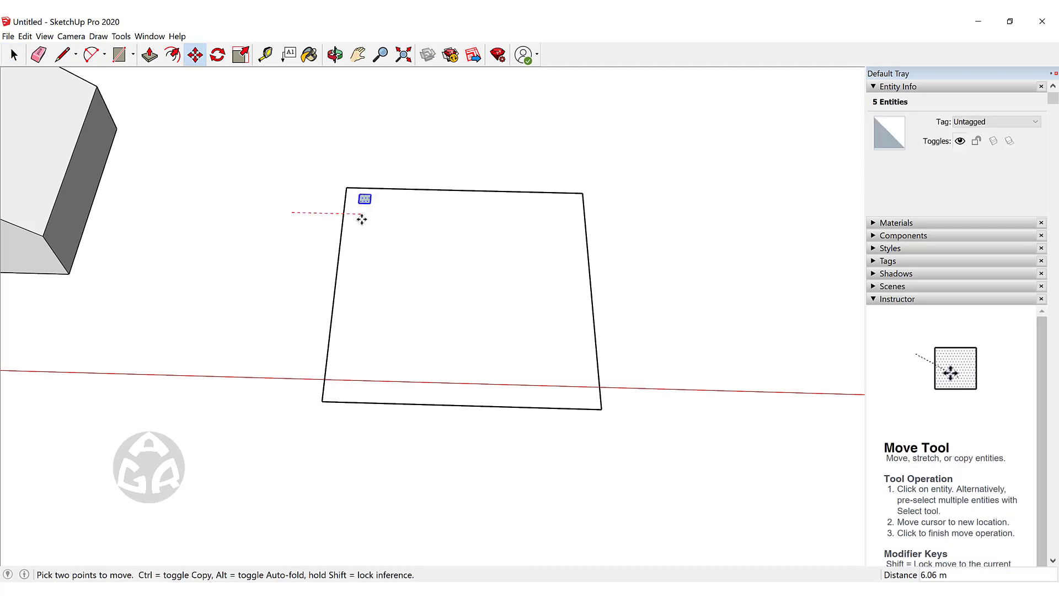
pyautogui.scroll(4, 369, 199)
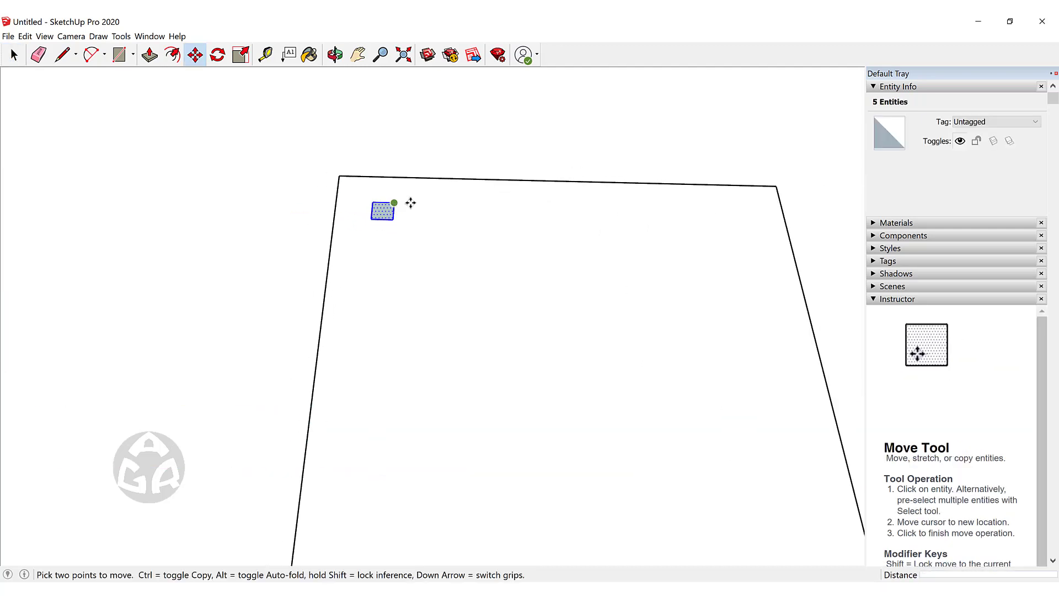
pyautogui.moveTo(410, 203); pyautogui.dragTo(325, 206, button='middle')
pyautogui.press('space')
pyautogui.scroll(2, 319, 193)
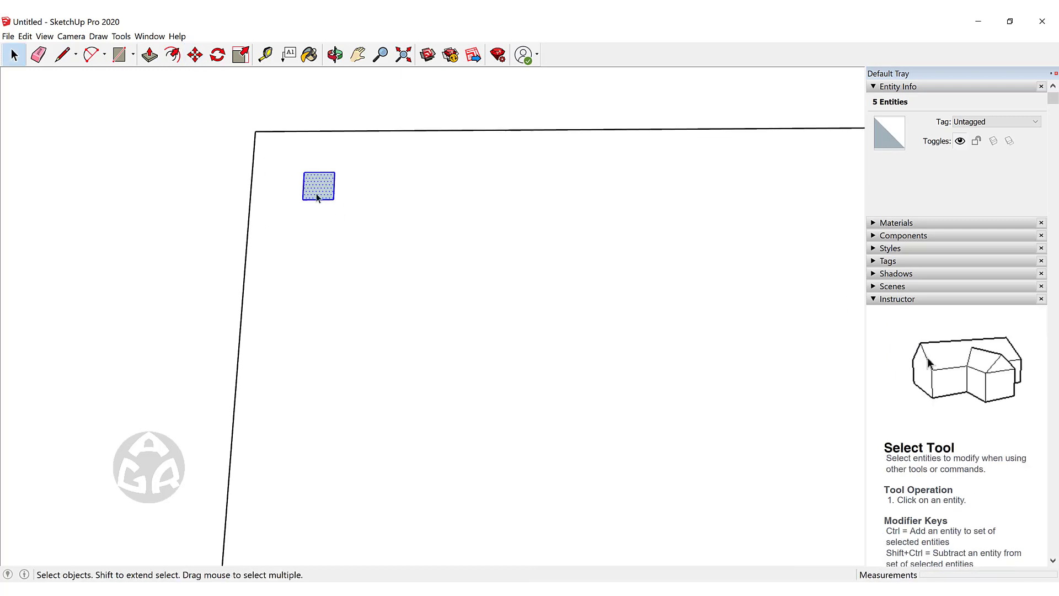
# Try copying the small rectangle about 1.48 m along the red axis, and undo the copy.
pyautogui.scroll(2, 333, 177)
pyautogui.press('m')
pyautogui.click(312, 236)
pyautogui.press('ctrl')
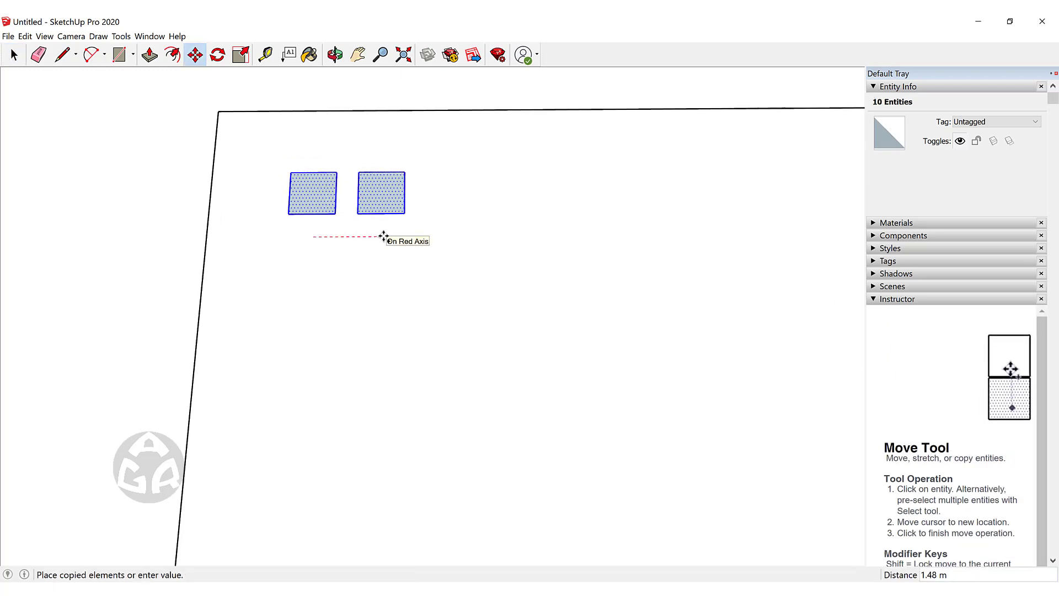
pyautogui.click(383, 236)
pyautogui.moveTo(384, 236)
pyautogui.mouseDown(button='middle')
pyautogui.moveTo(456, 239)
pyautogui.moveTo(385, 237)
pyautogui.mouseUp(button='middle')
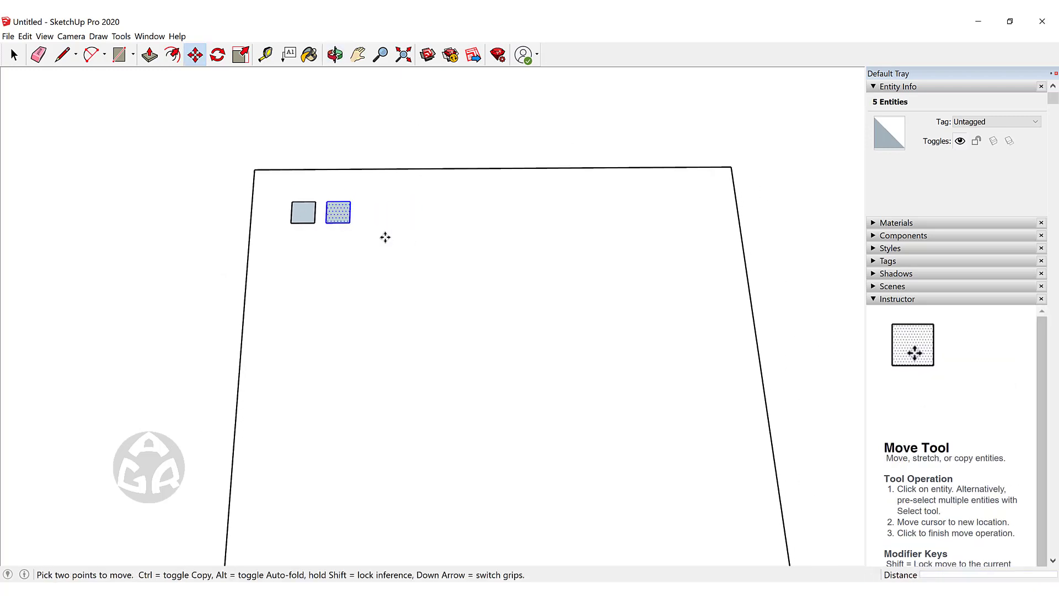
pyautogui.hotkey('ctrl', 'z')
# Copy the whole small rectangle about 16.19 m along the red axis to the opposite side of the large outline.
pyautogui.press('space')
pyautogui.moveTo(269, 190); pyautogui.dragTo(350, 253)
pyautogui.press('m')
pyautogui.click(350, 253)
pyautogui.press('ctrl')
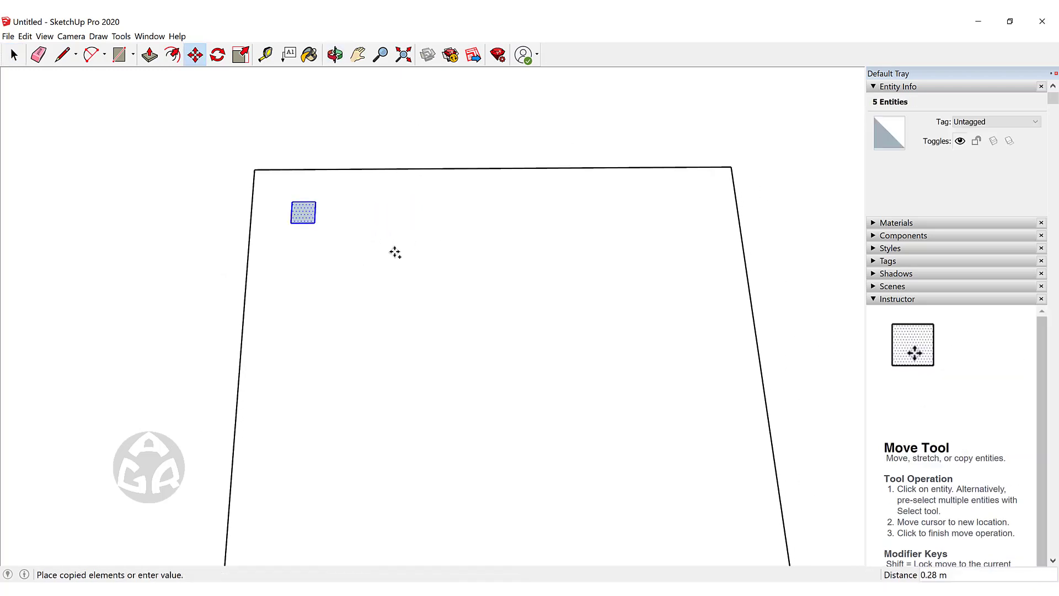
pyautogui.click(694, 240)
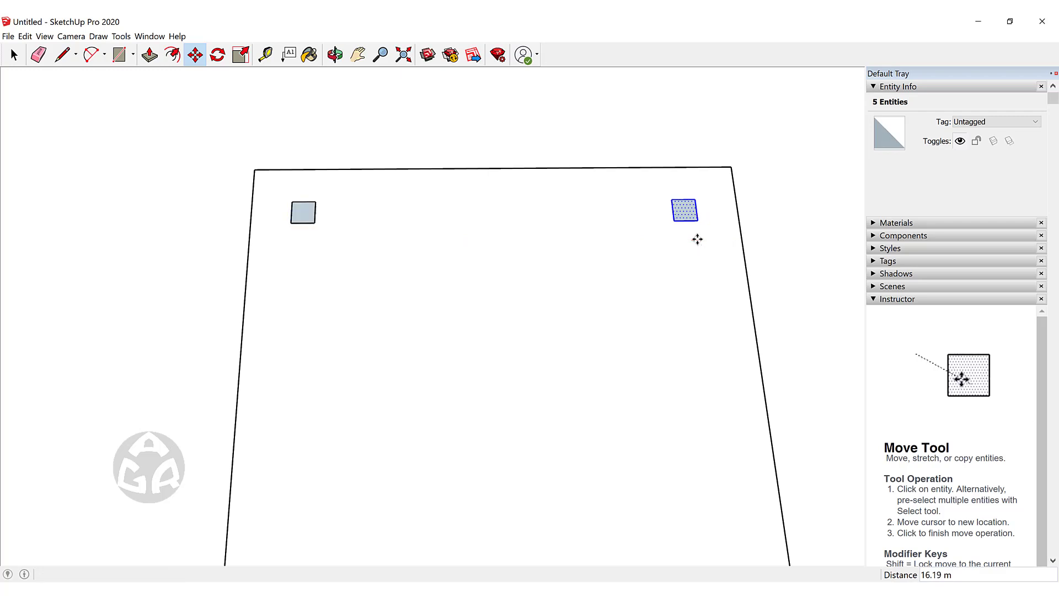
# Divide the distance between the two small rectangles with /10 to fill the row with evenly spaced copies.
pyautogui.write('/')
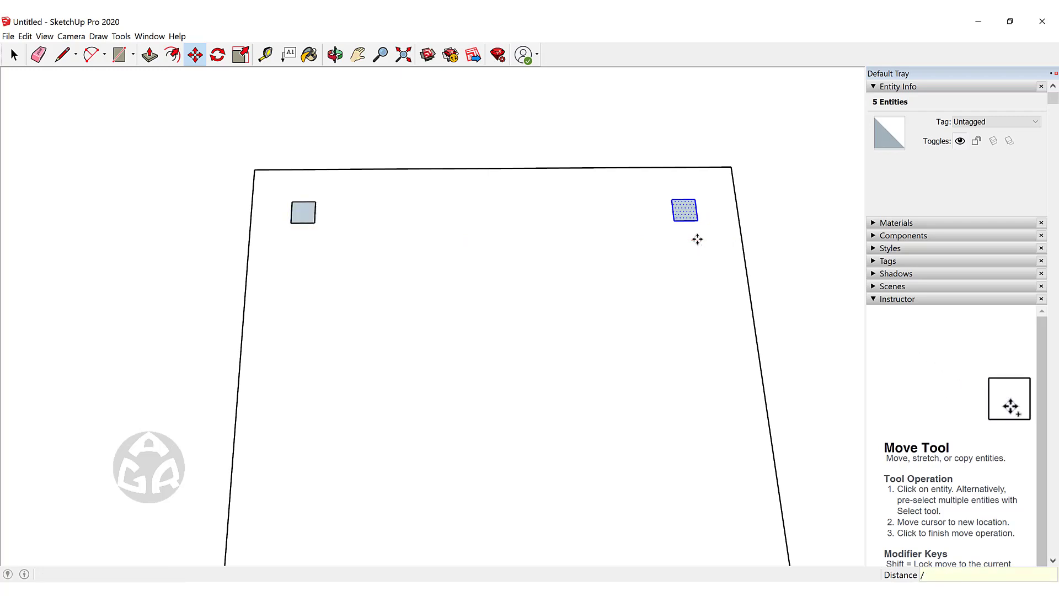
pyautogui.write('10')
pyautogui.press('Return')
pyautogui.press('space')
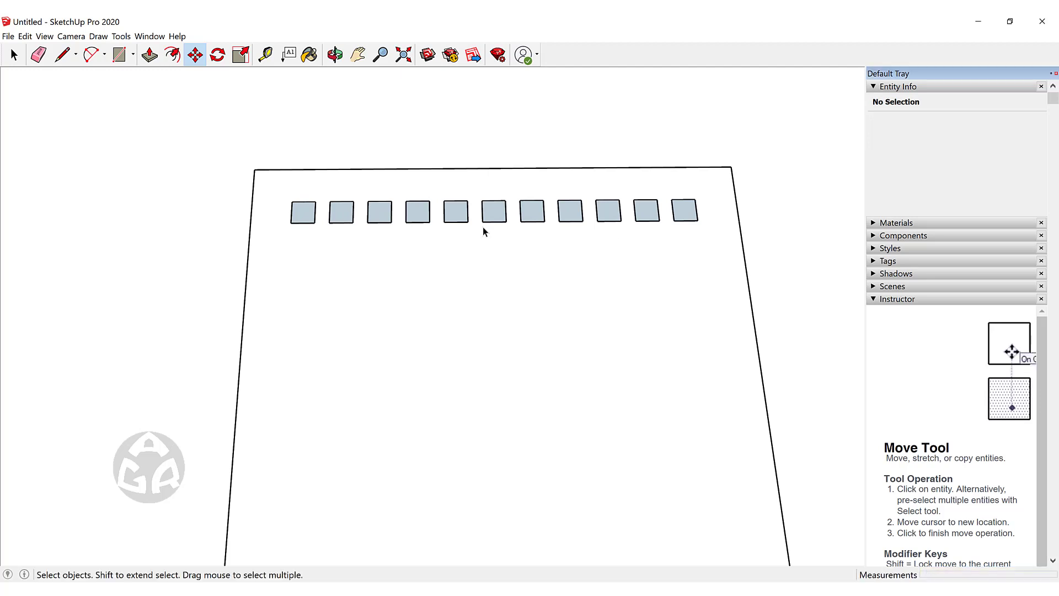
# Copy the entire row of small rectangles along the green axis toward the red axis, staying inside the large outline.
pyautogui.moveTo(684, 290); pyautogui.dragTo(714, 296)
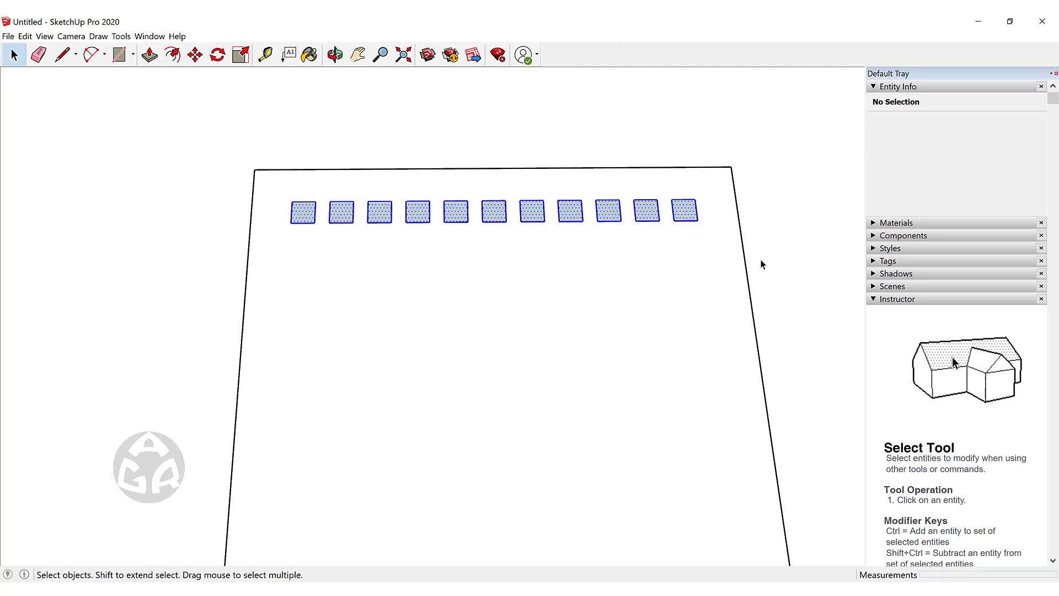
pyautogui.press('m')
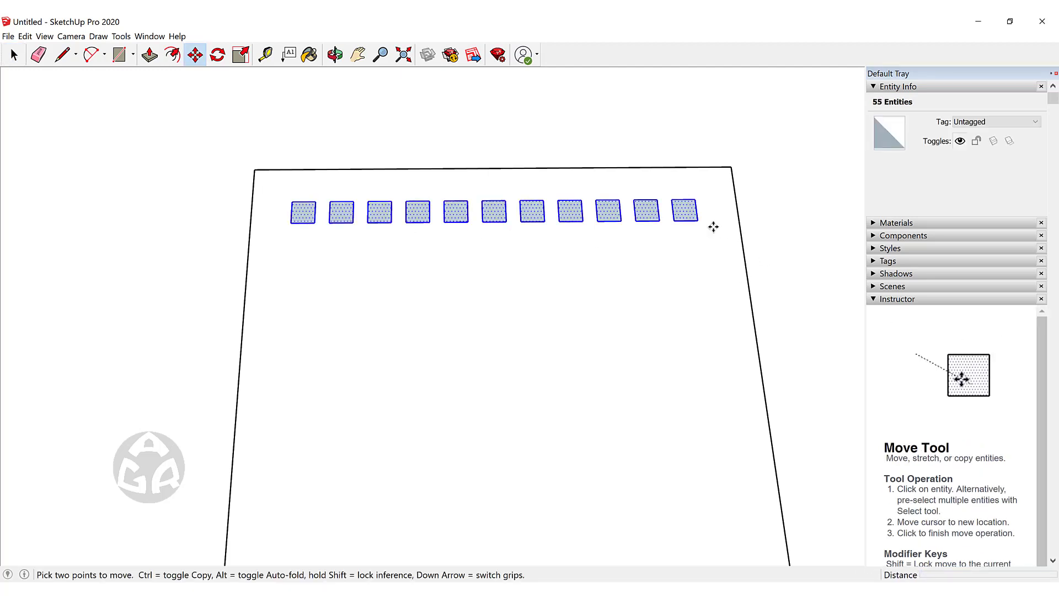
pyautogui.press('ctrl')
pyautogui.click(713, 226)
pyautogui.scroll(-4, 702, 272)
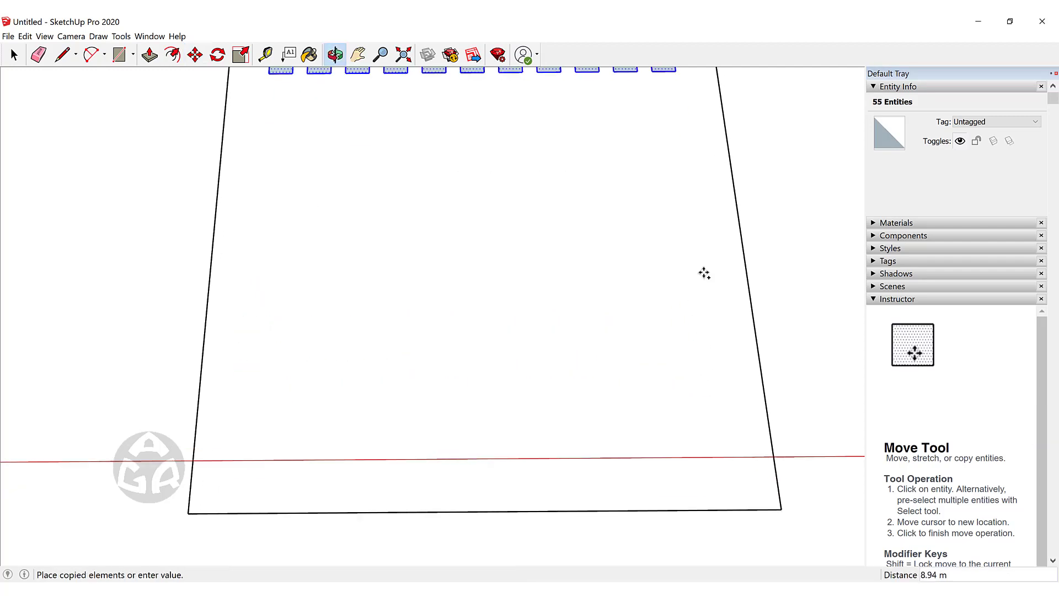
pyautogui.click(723, 318)
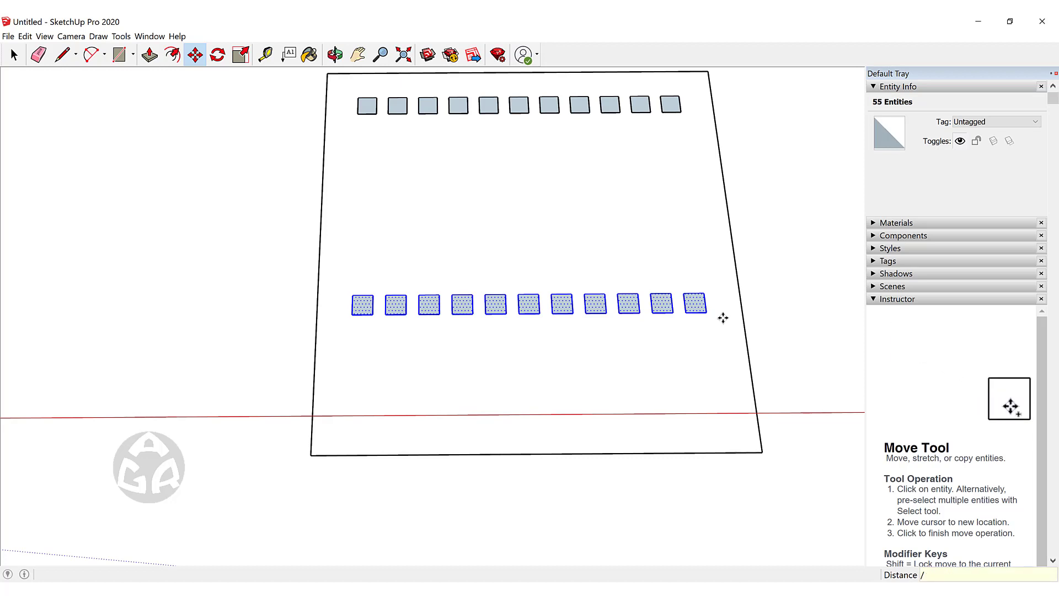
# Fill the gap between the two rows with the divisor /10, and redistribute the row copies with /5.
pyautogui.write('0')
pyautogui.press('Return')
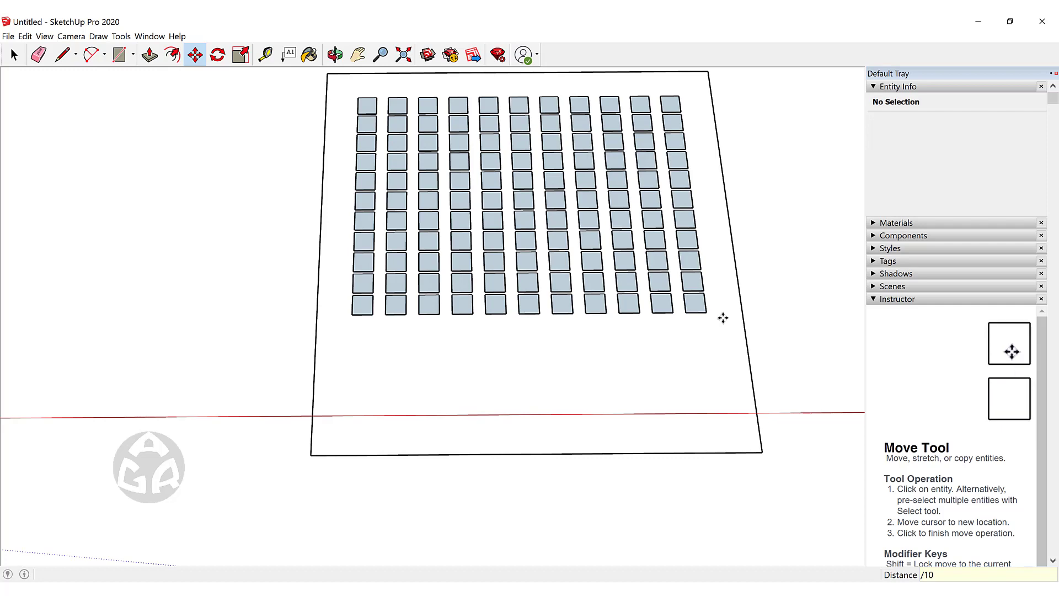
pyautogui.write('/5')
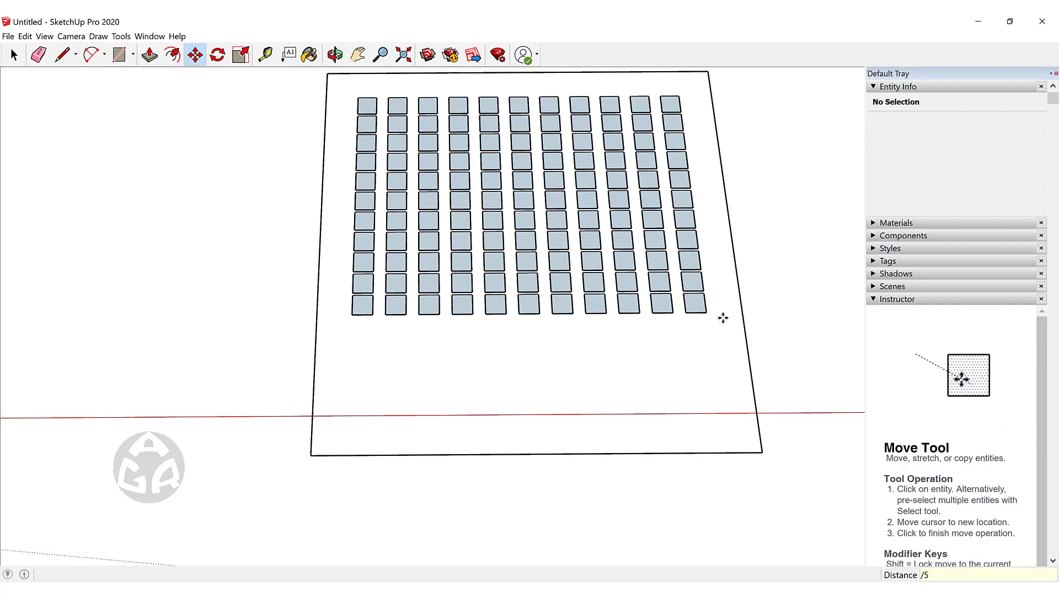
pyautogui.press('Return')
pyautogui.press('space')
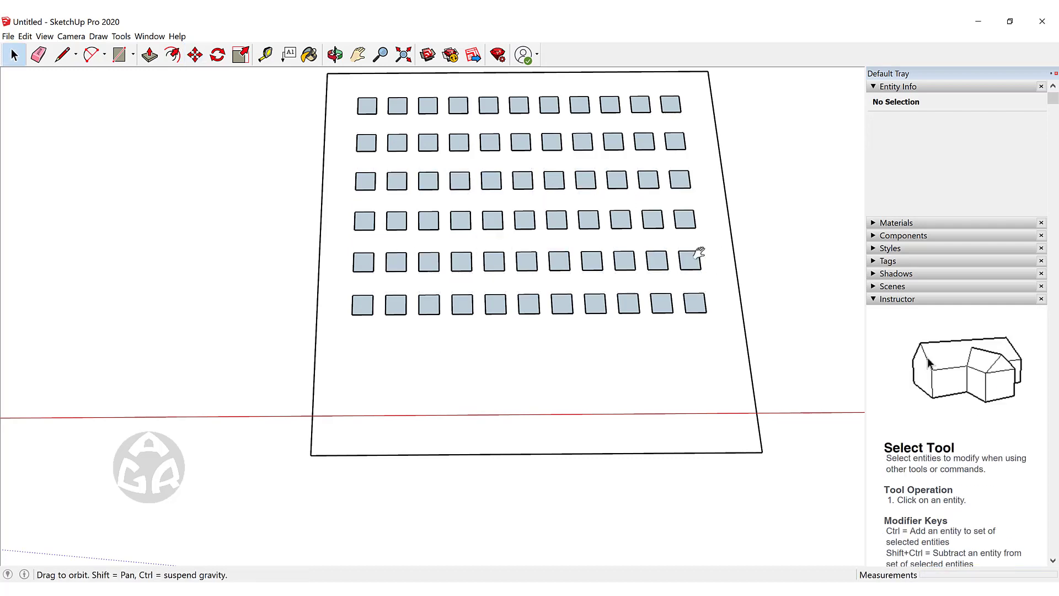
# Split the bottom edge of the house-shaped solid's gable wall by drawing a line from its midpoint to its corner.
pyautogui.moveTo(693, 253); pyautogui.dragTo(345, 406, button='middle')
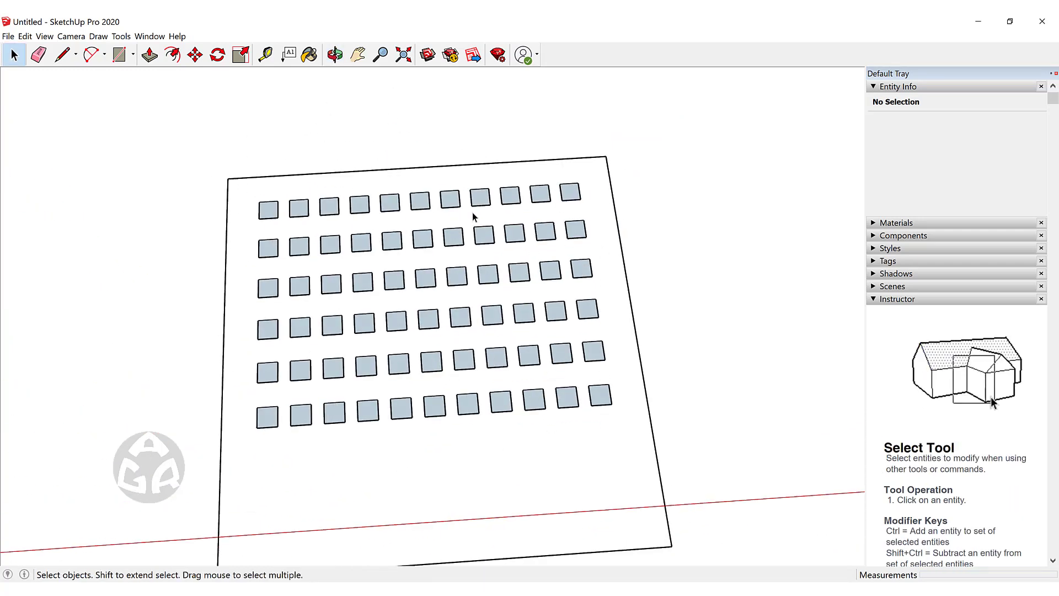
pyautogui.moveTo(444, 269); pyautogui.dragTo(514, 182, button='middle')
pyautogui.scroll(-4, 621, 188)
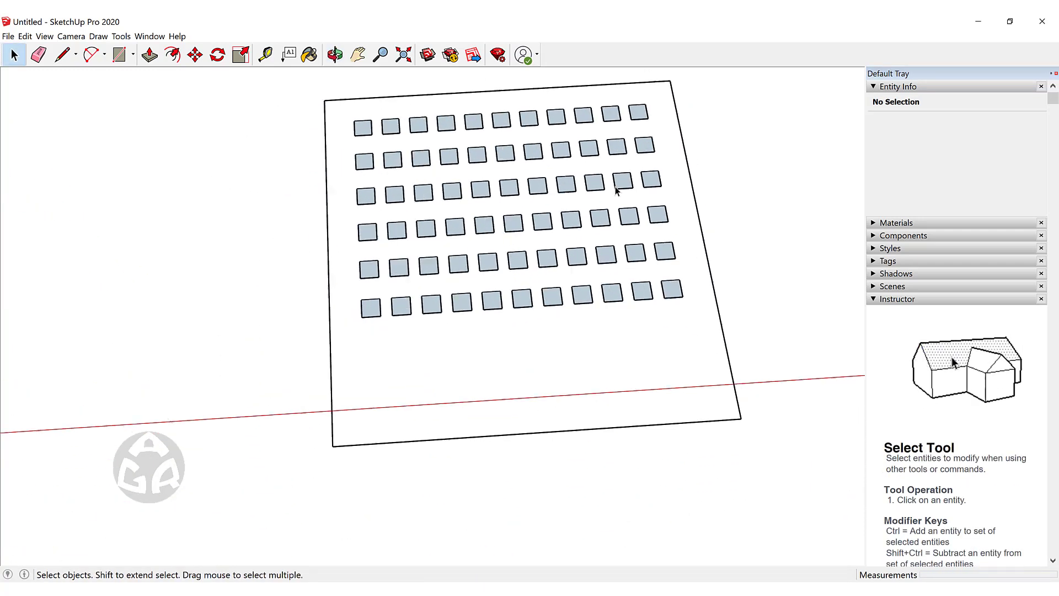
pyautogui.keyDown('shift'); pyautogui.moveTo(405, 263); pyautogui.dragTo(621, 254, button='middle'); pyautogui.keyUp('shift')
pyautogui.scroll(-8, 621, 254)
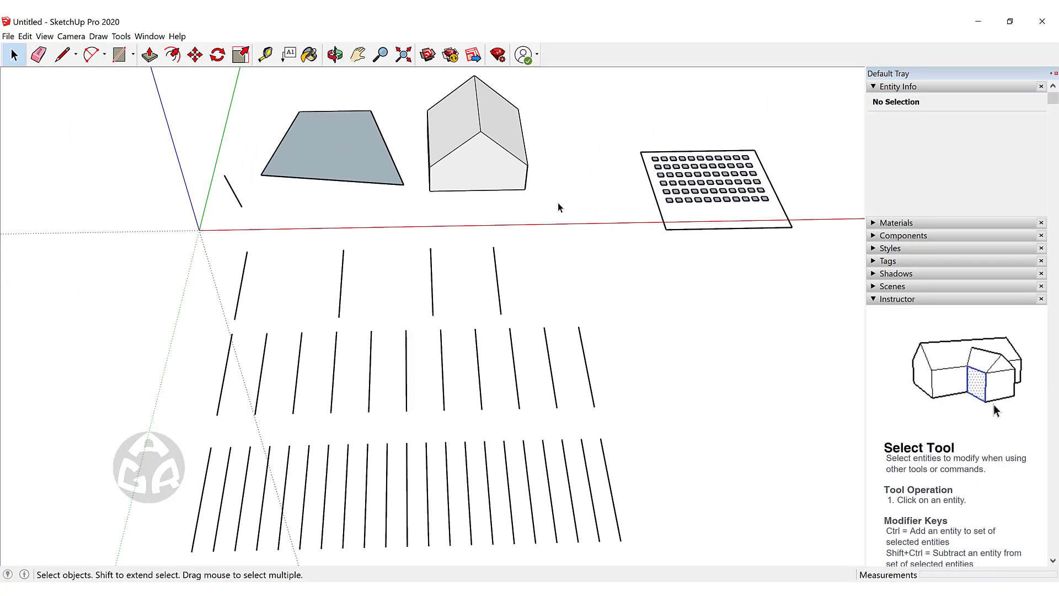
pyautogui.press('l')
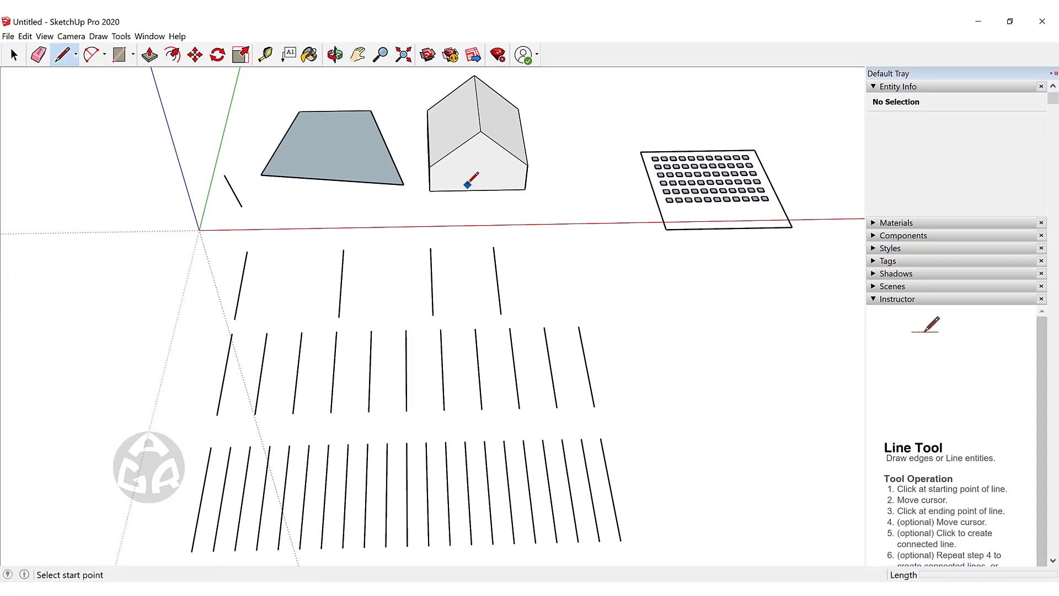
pyautogui.scroll(5, 478, 184)
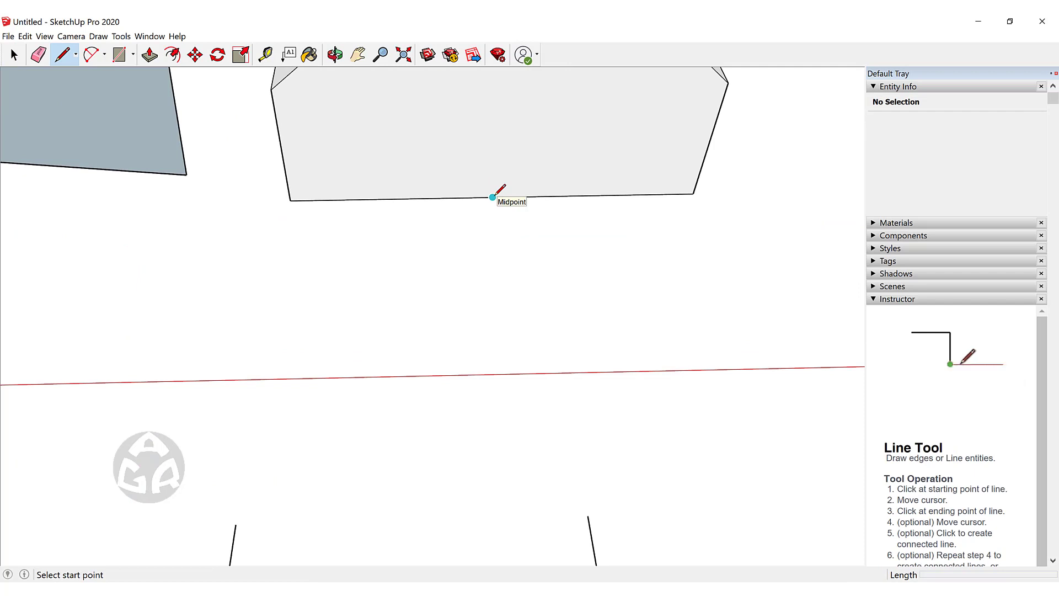
pyautogui.click(493, 197)
pyautogui.click(694, 193)
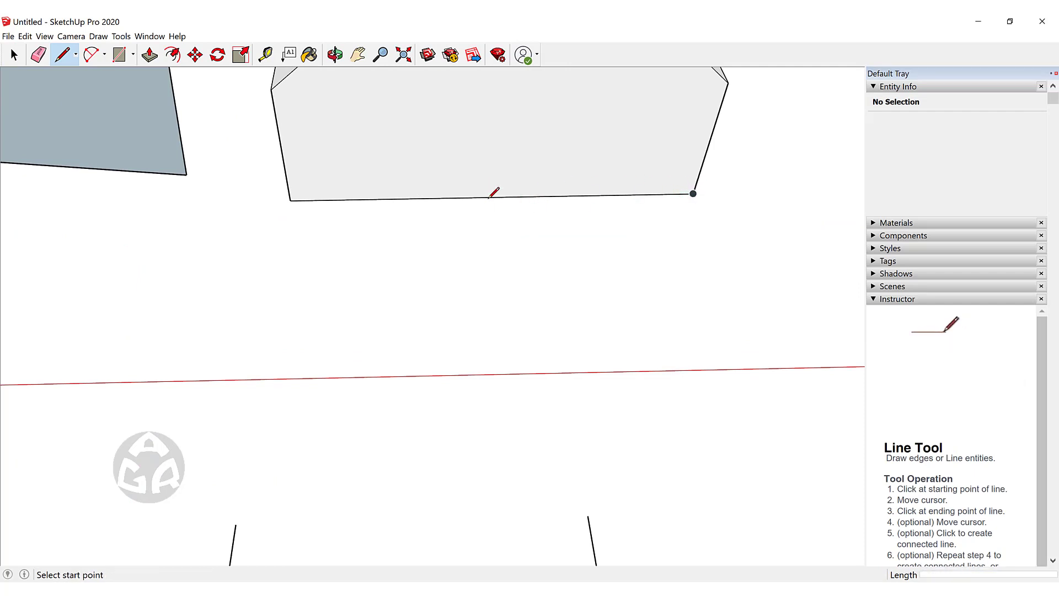
# Grab the midpoint of the gable wall's bottom edge with the Move tool and try shifting it along and away from the edge.
pyautogui.moveTo(494, 190); pyautogui.dragTo(612, 345, button='middle')
pyautogui.press('space')
pyautogui.press('m')
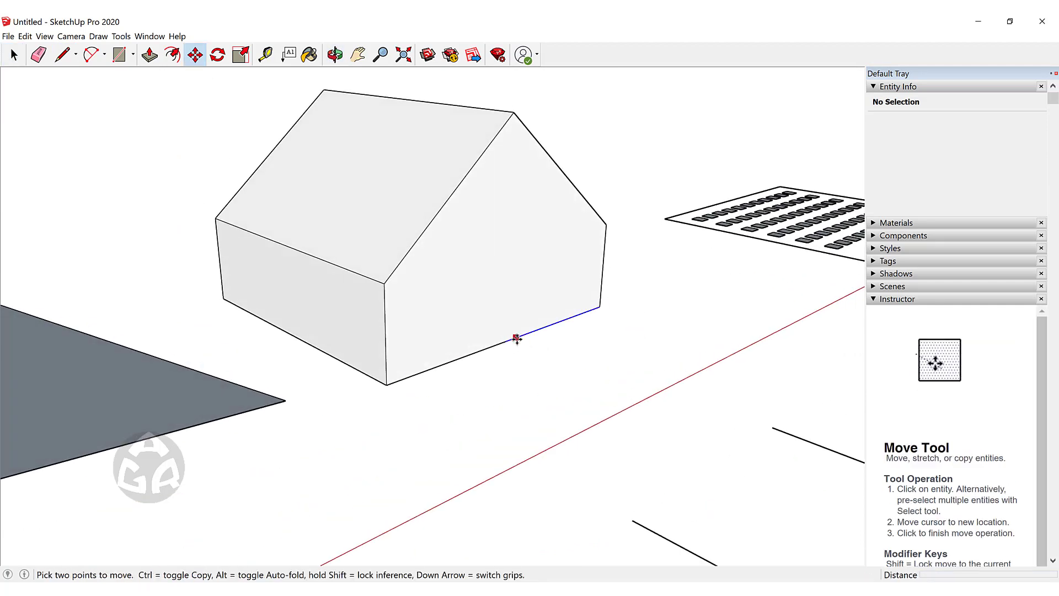
pyautogui.click(506, 342)
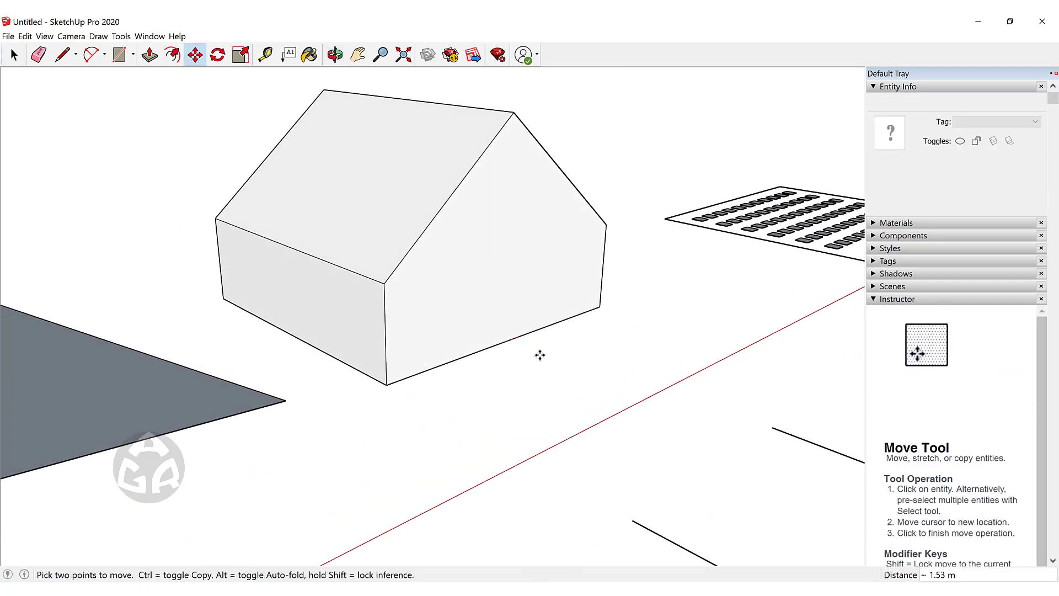
pyautogui.moveTo(487, 423); pyautogui.dragTo(537, 406, button='middle')
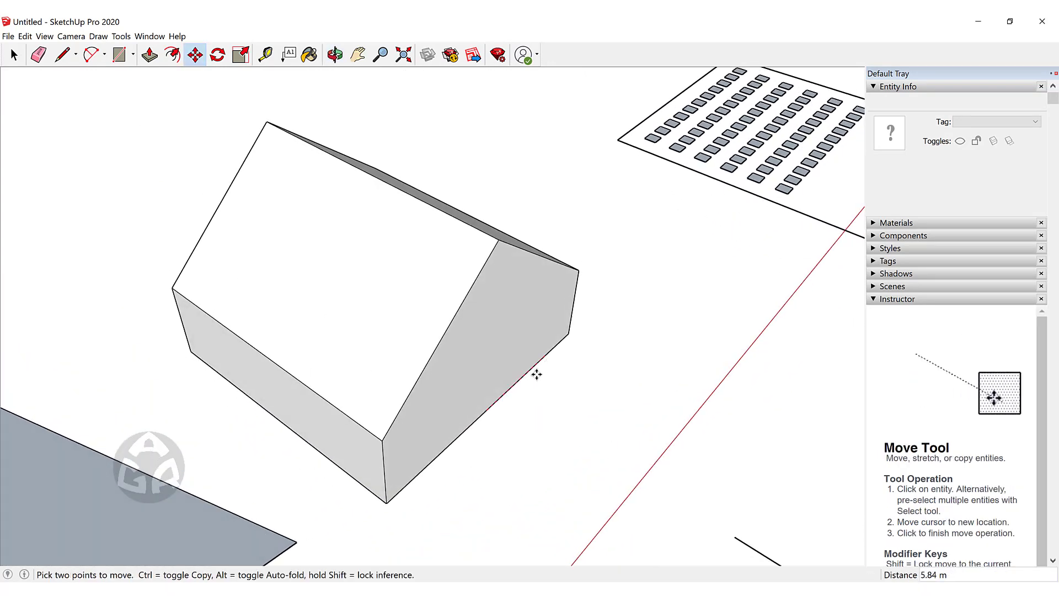
pyautogui.scroll(5, 444, 463)
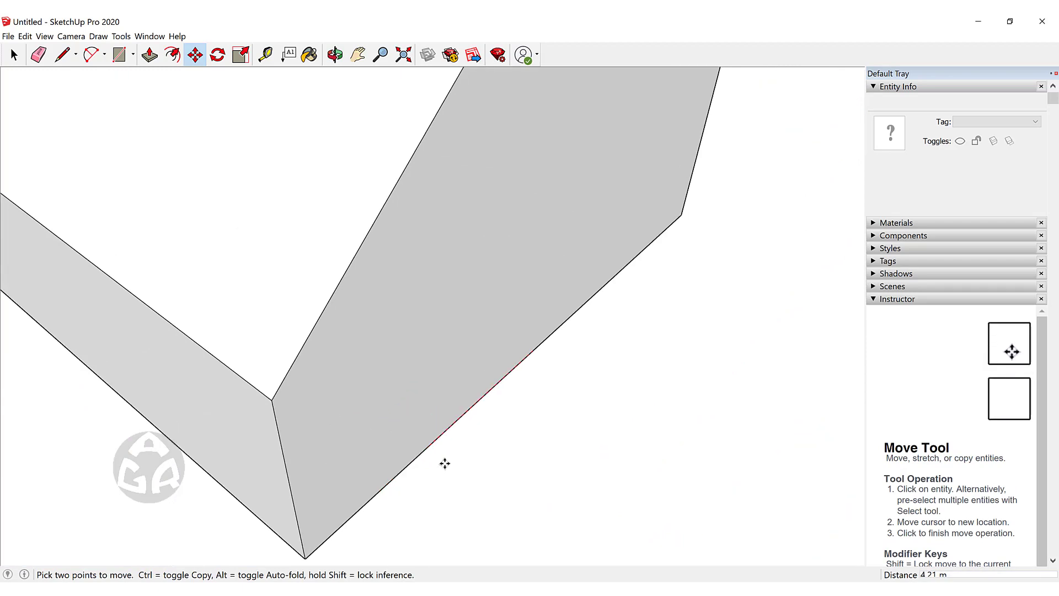
pyautogui.scroll(-4, 488, 435)
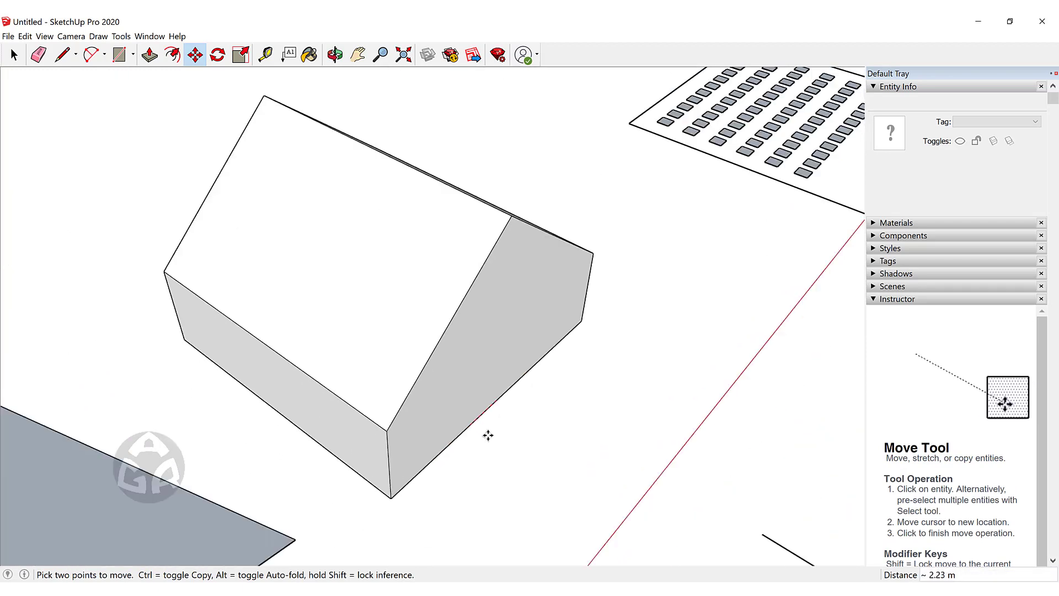
pyautogui.moveTo(488, 435); pyautogui.dragTo(425, 416, button='middle')
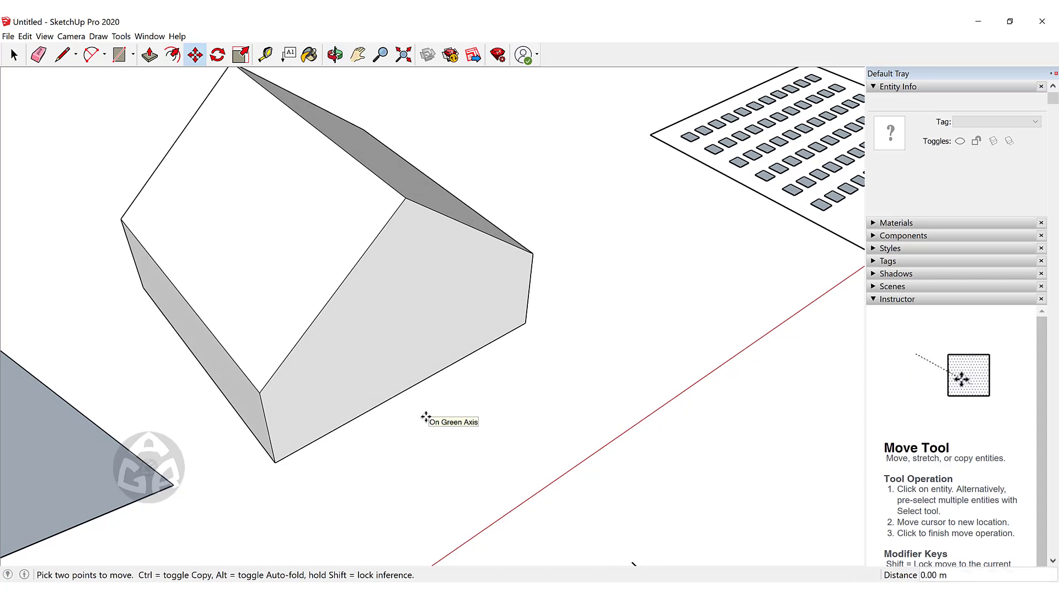
# Toggle Auto-fold and pull the midpoint of the gable's bottom edge outward toward the red axis, folding the gable wall.
pyautogui.press('alt')
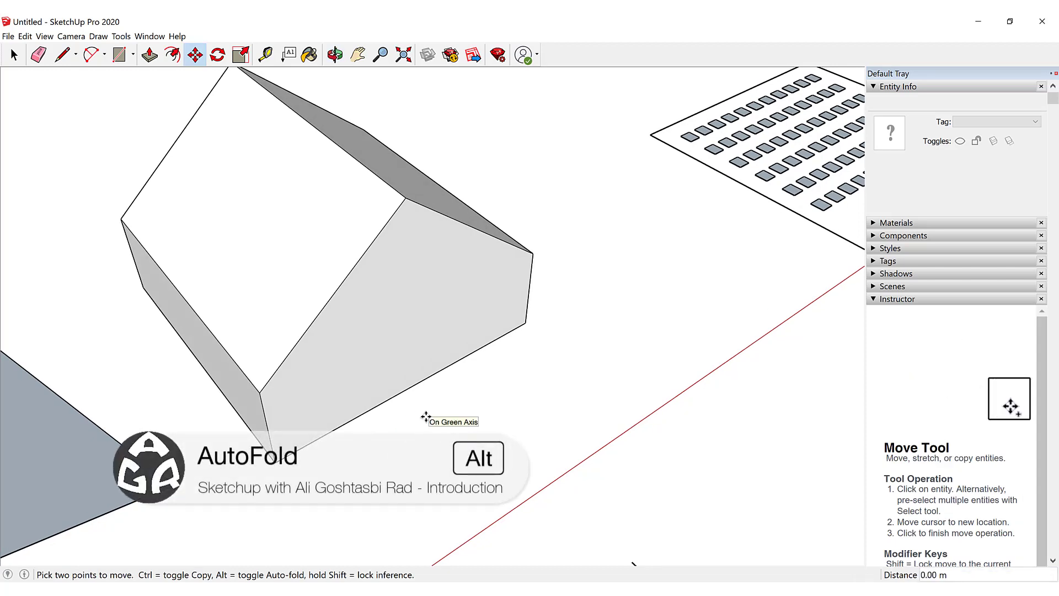
pyautogui.click(411, 384)
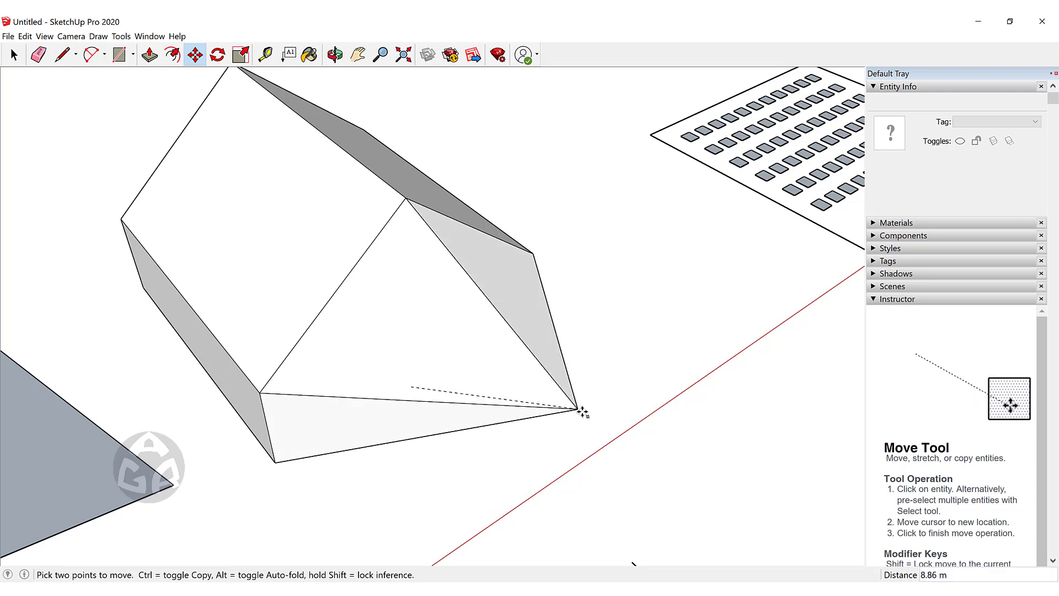
pyautogui.click(485, 492)
pyautogui.moveTo(600, 431); pyautogui.dragTo(358, 381, button='middle')
pyautogui.press('space')
# Split the lower edge of the house-shaped solid's roof slope by drawing a line from its corner to its midpoint.
pyautogui.scroll(-6, 455, 299)
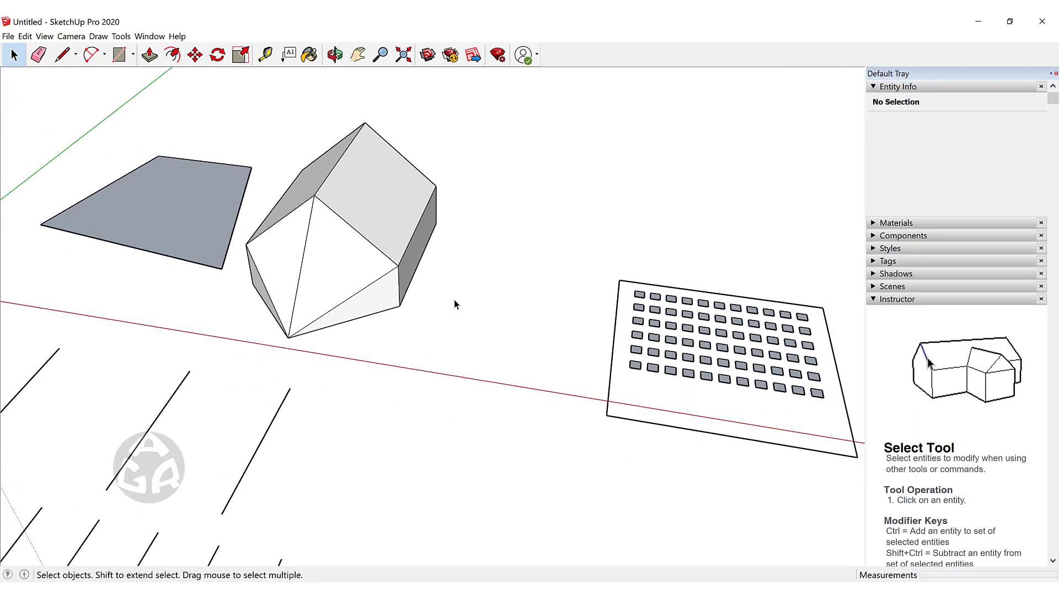
pyautogui.moveTo(470, 271); pyautogui.dragTo(299, 327, button='middle')
pyautogui.scroll(4, 496, 208)
pyautogui.press('l')
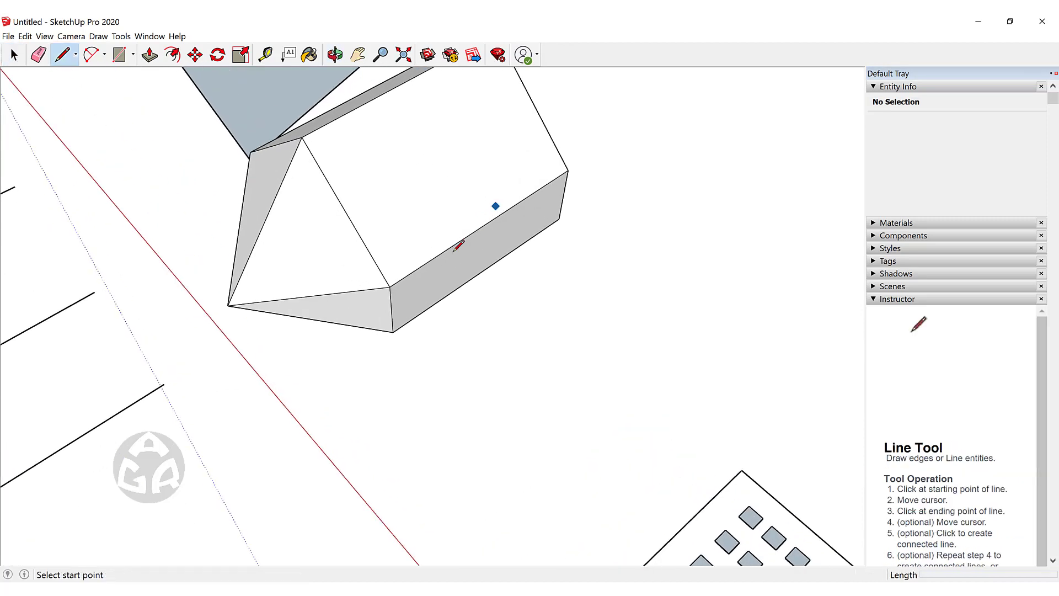
pyautogui.click(390, 286)
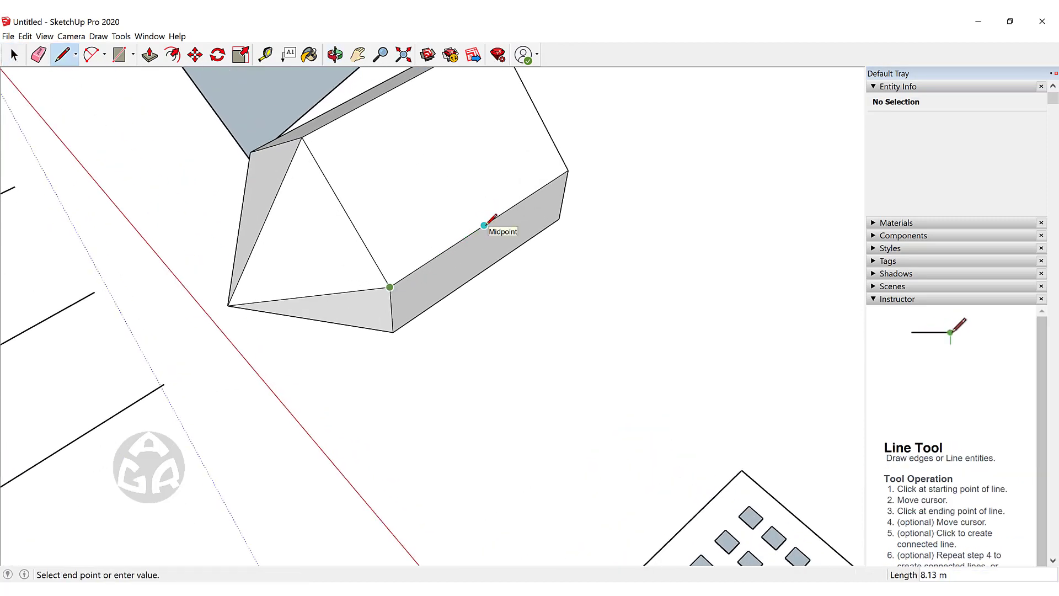
pyautogui.press('Escape')
# Grab the midpoint of the roof slope's lower edge with the Move tool and pull it outward about 10.35 m, folding the adjoining faces.
pyautogui.moveTo(489, 220); pyautogui.dragTo(454, 343, button='middle')
pyautogui.press('m')
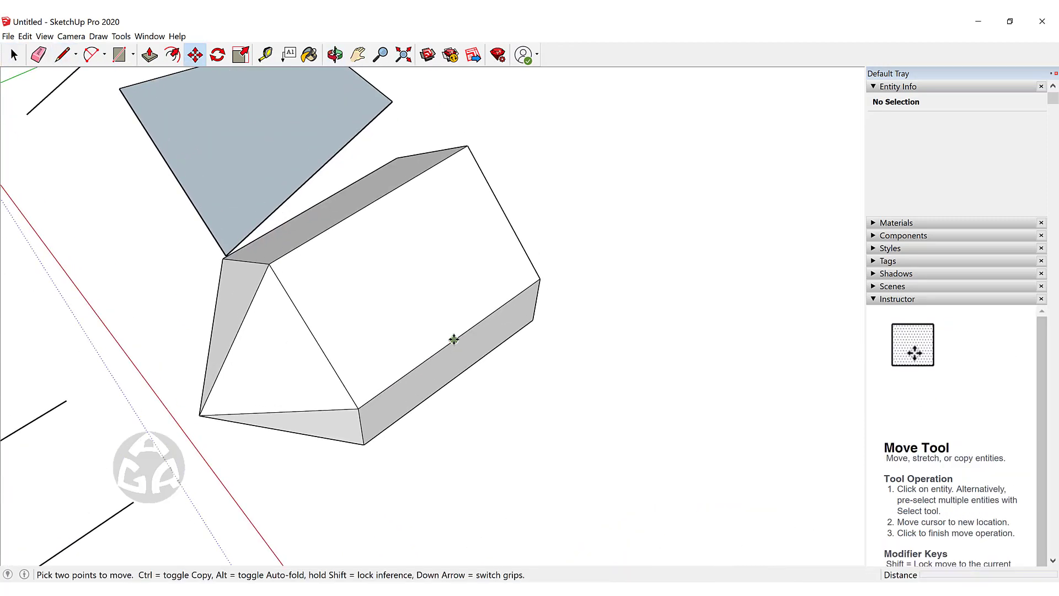
pyautogui.click(453, 339)
pyautogui.scroll(3, 490, 329)
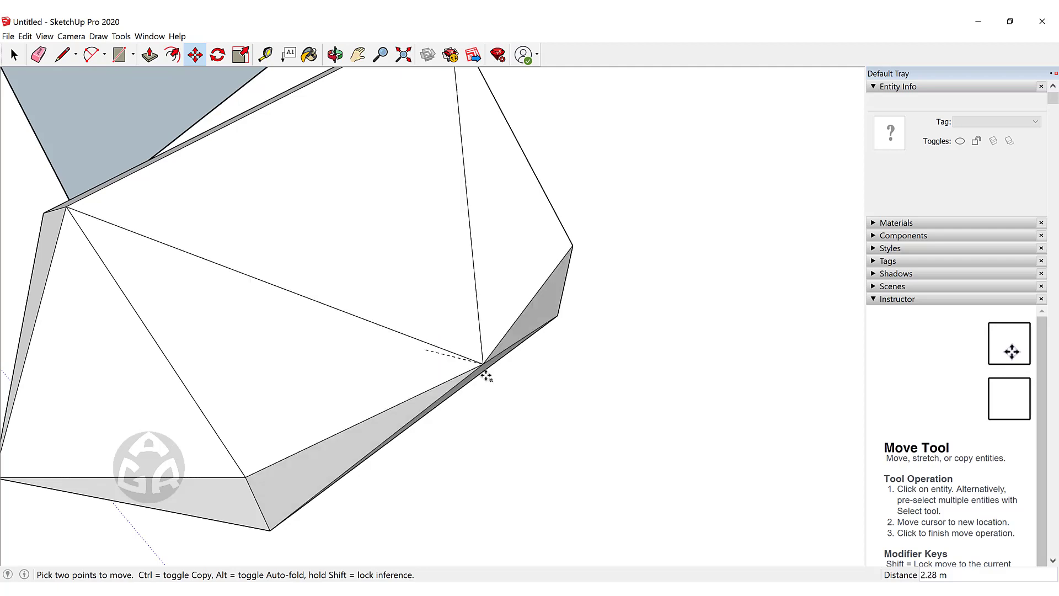
pyautogui.moveTo(440, 458); pyautogui.dragTo(389, 381, button='middle')
pyautogui.scroll(-3, 499, 283)
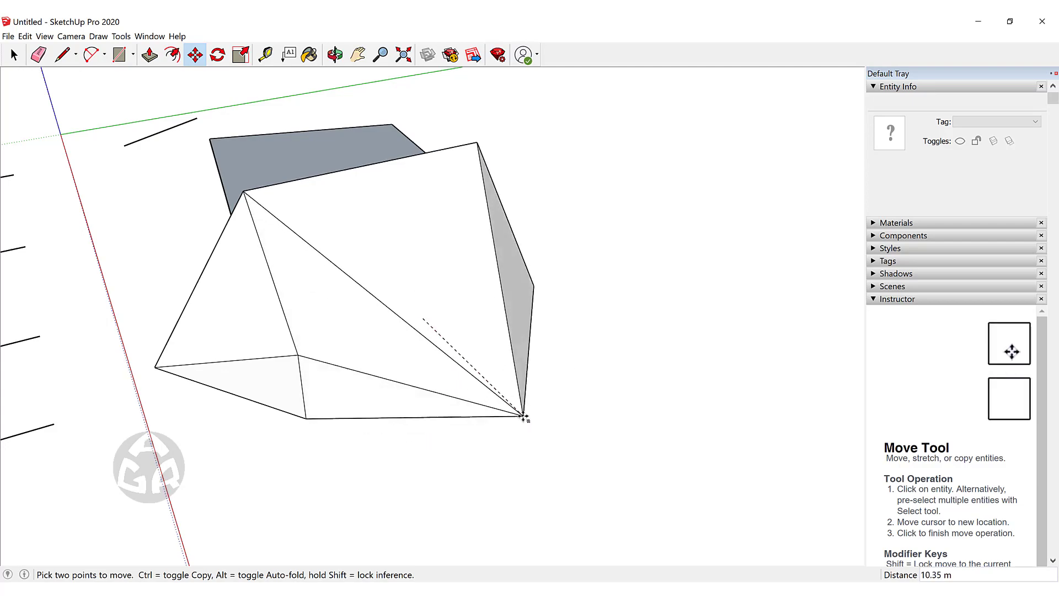
pyautogui.click(526, 419)
pyautogui.moveTo(525, 418); pyautogui.dragTo(652, 265, button='middle')
pyautogui.press('space')
pyautogui.scroll(-4, 650, 253)
pyautogui.moveTo(579, 249); pyautogui.dragTo(504, 317, button='middle')
pyautogui.keyDown('shift'); pyautogui.moveTo(504, 317); pyautogui.dragTo(498, 316, button='middle'); pyautogui.keyUp('shift')
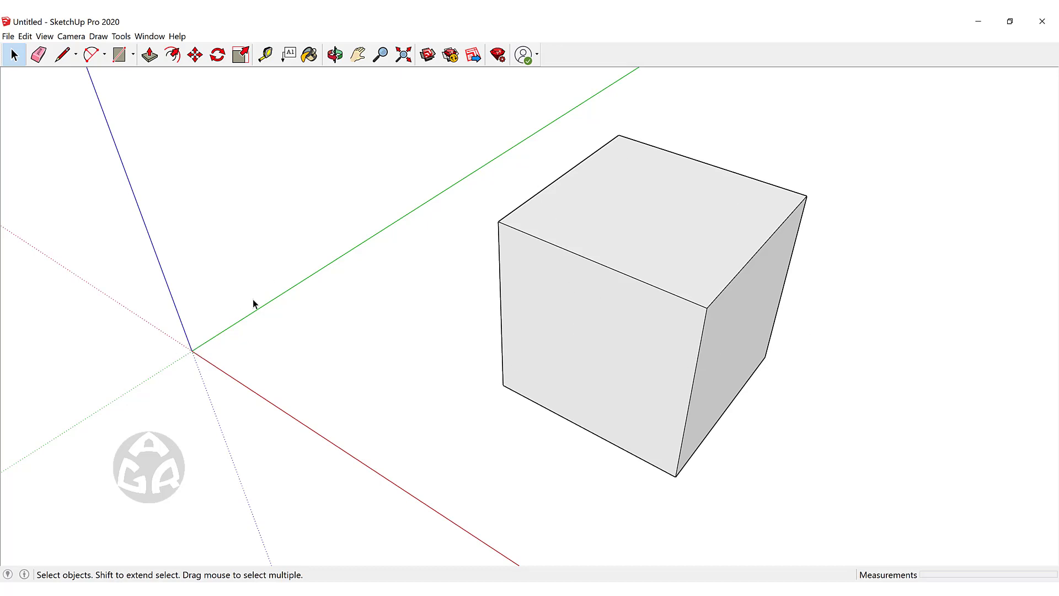
# Move the box by its bottom corner to the axes origin using the absolute coordinates [0,0,0].
pyautogui.press('m')
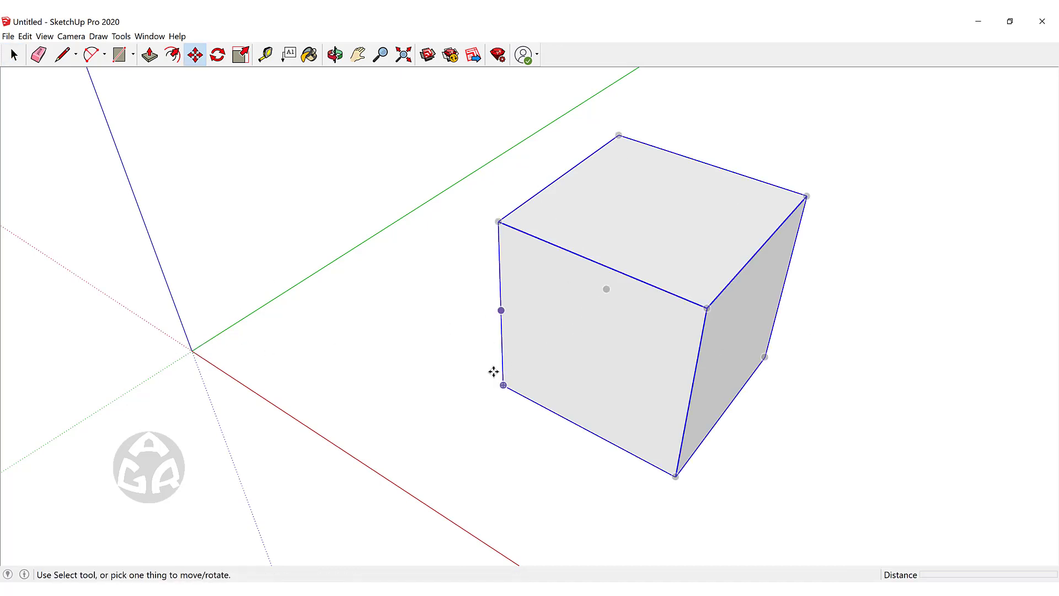
pyautogui.click(504, 385)
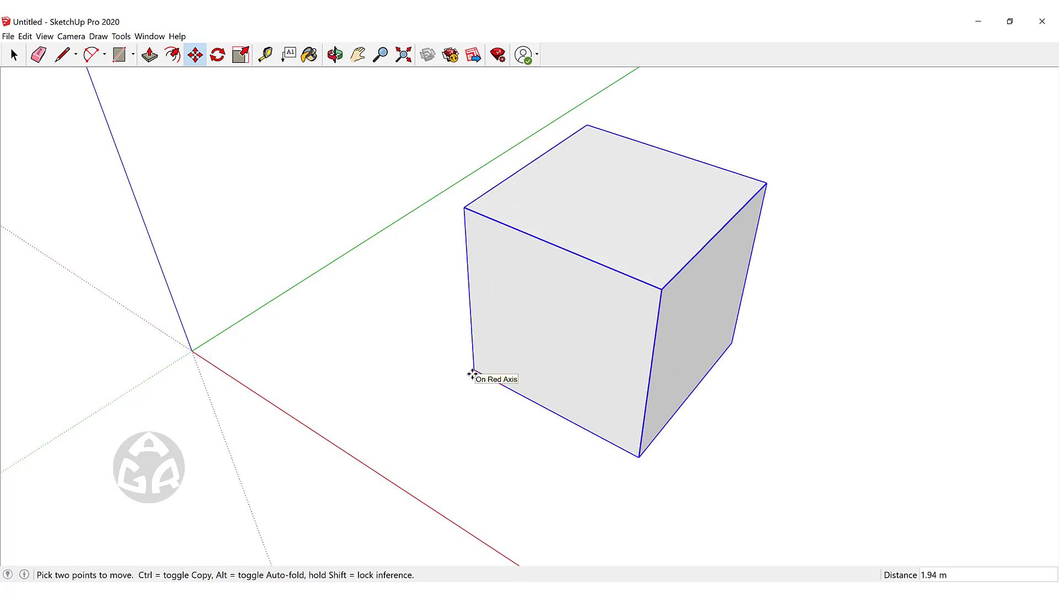
pyautogui.write('[')
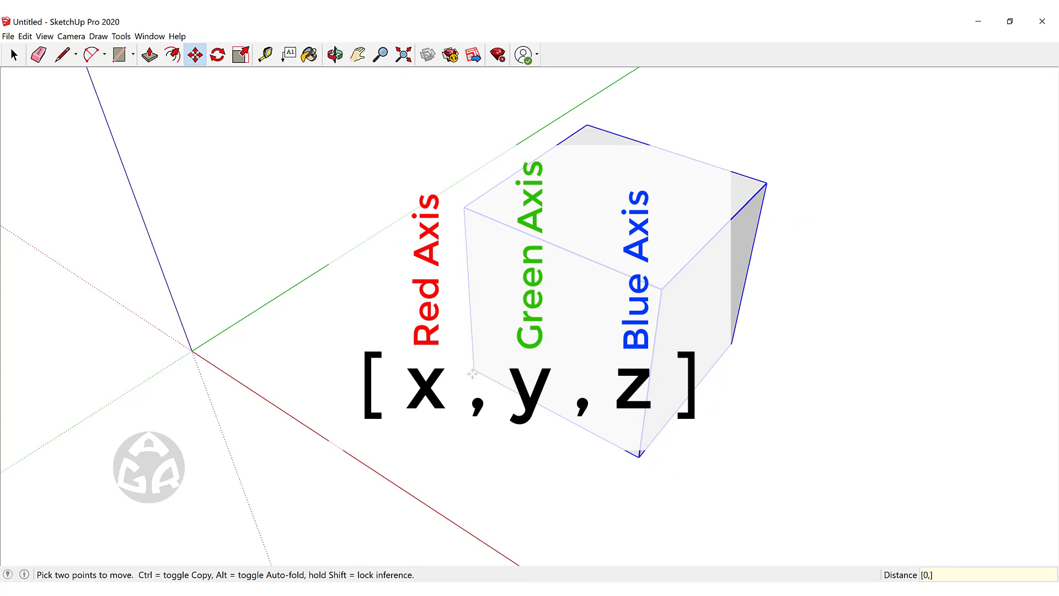
pyautogui.write('0,0,0]')
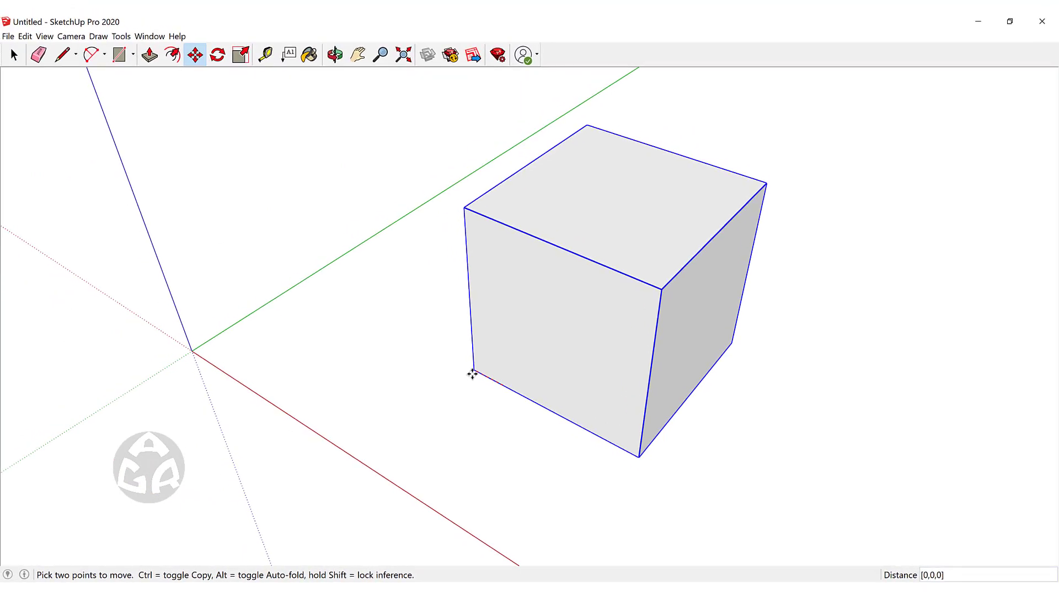
pyautogui.press('Return')
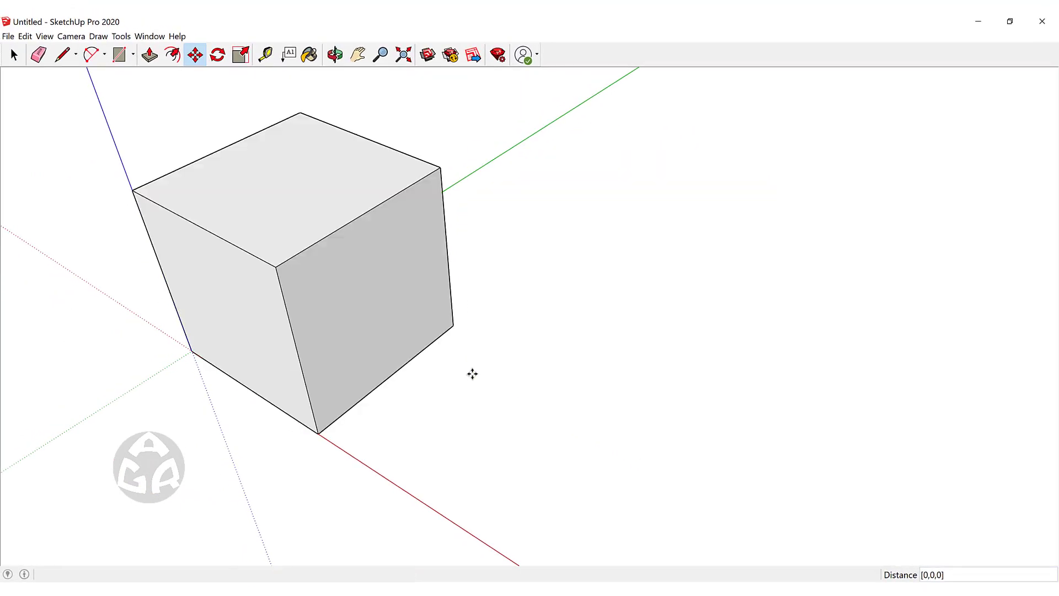
pyautogui.press('space')
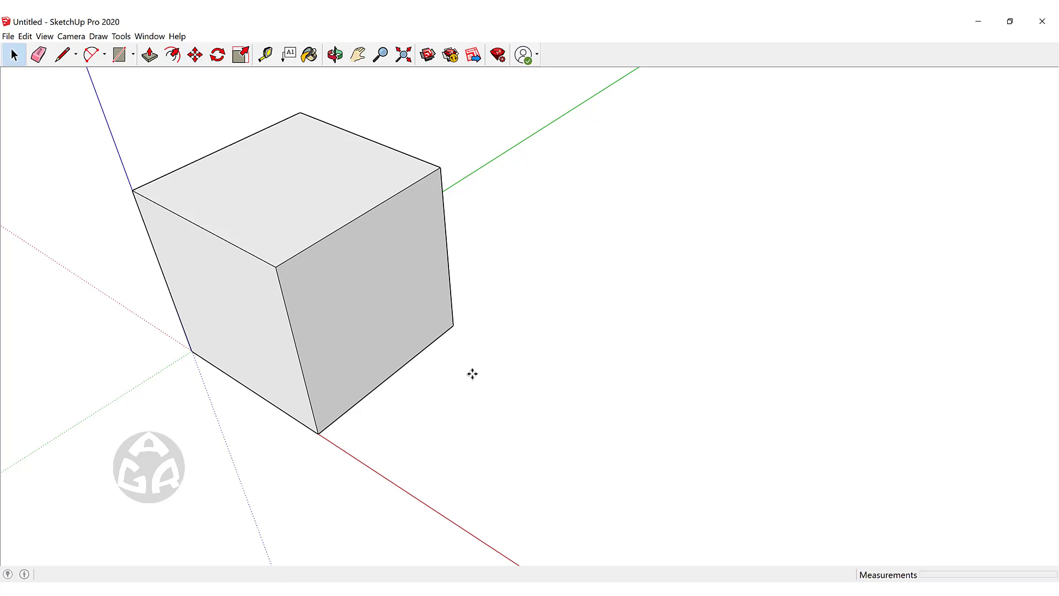
pyautogui.moveTo(295, 296); pyautogui.dragTo(333, 306, button='middle')
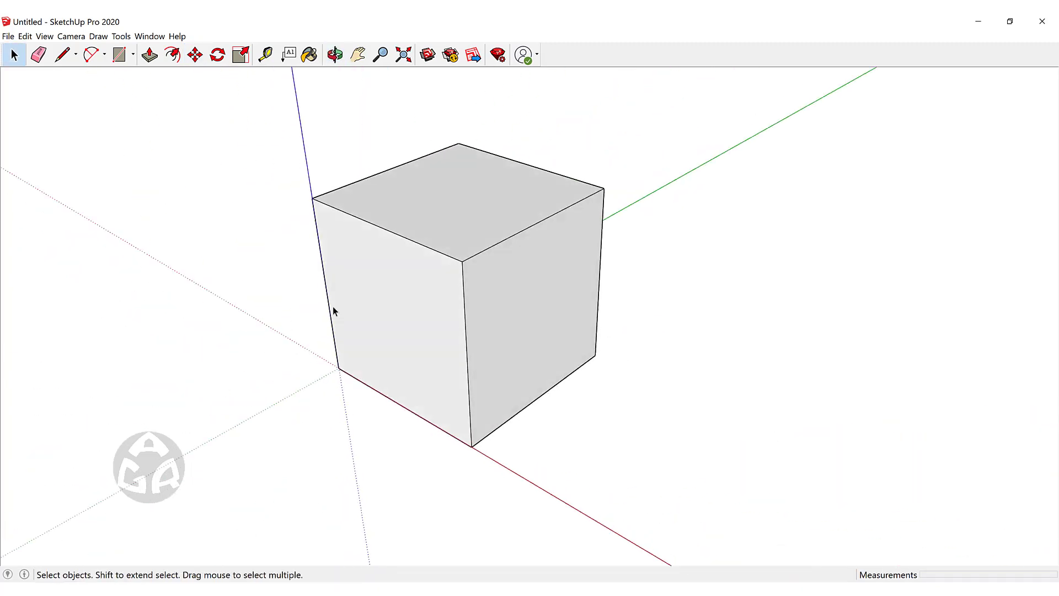
# Move the box by its bottom corner to the blue-axis coordinate 2 only, entering the absolute coordinates [,,2].
pyautogui.moveTo(432, 303); pyautogui.dragTo(493, 348, button='middle')
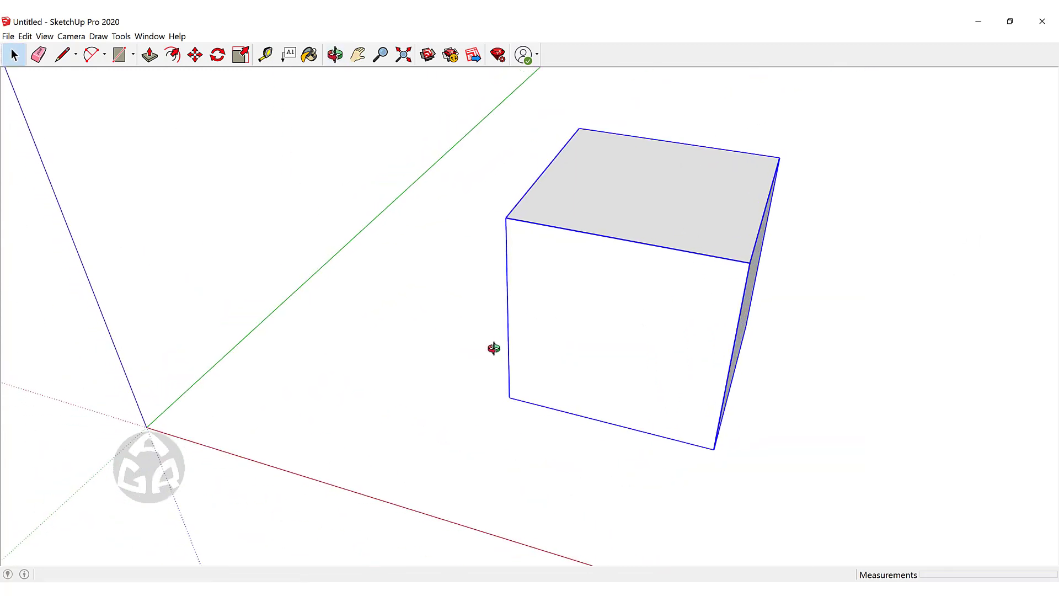
pyautogui.press('m')
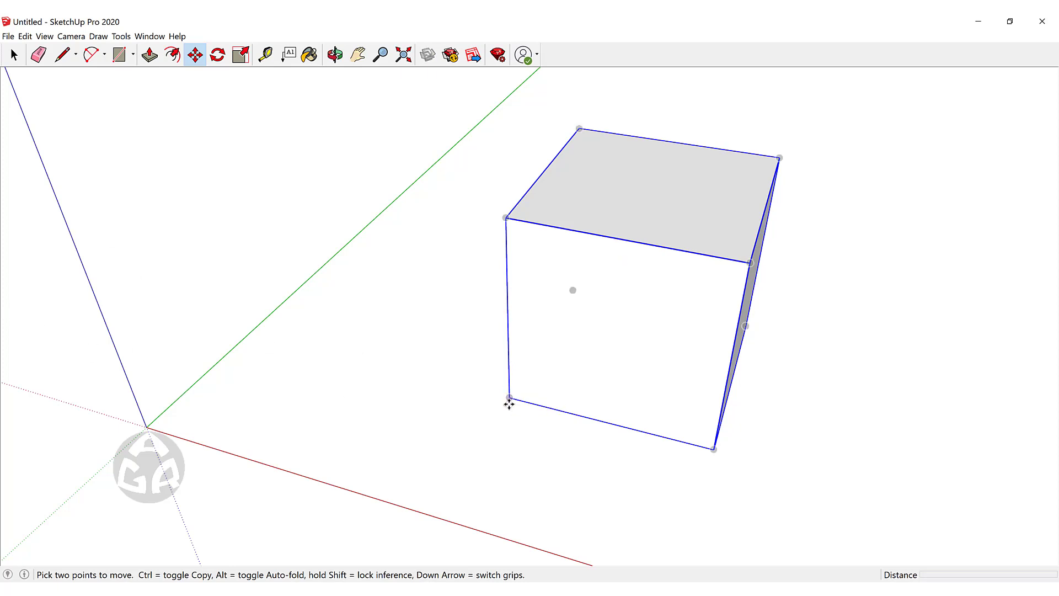
pyautogui.click(508, 401)
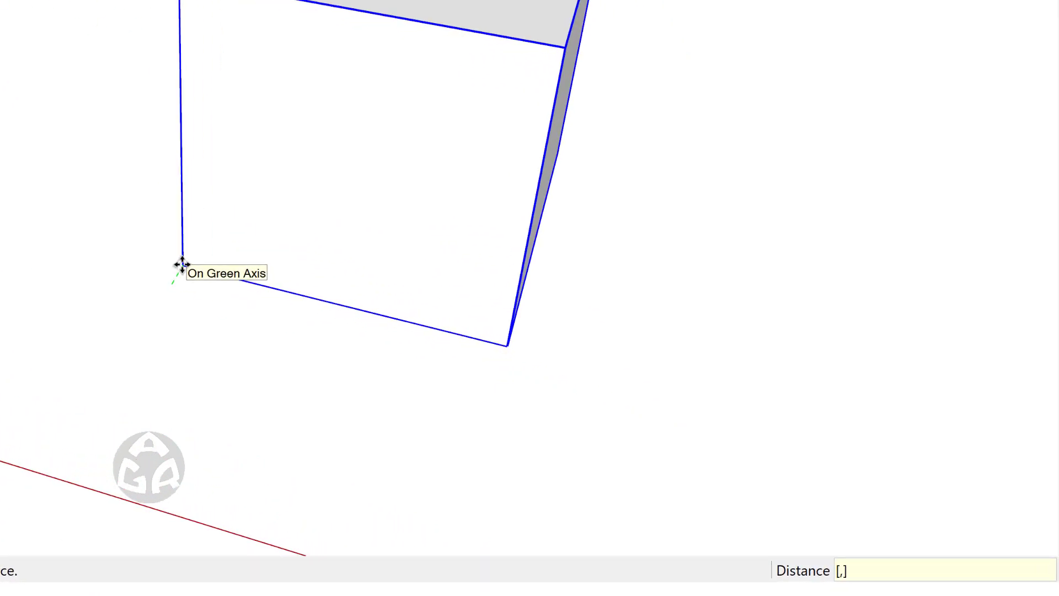
pyautogui.write('2')
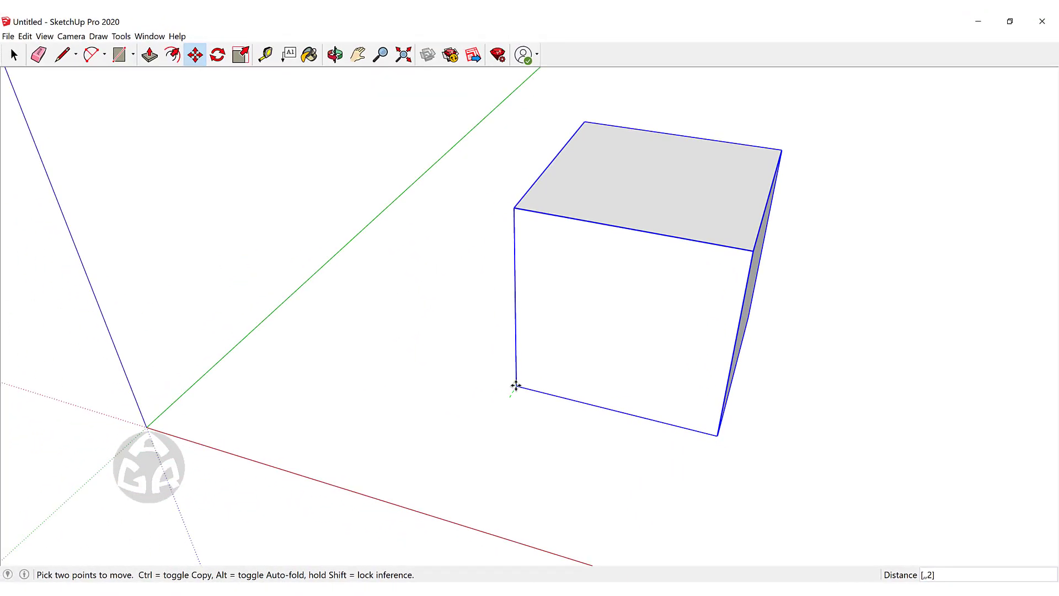
pyautogui.press('Return')
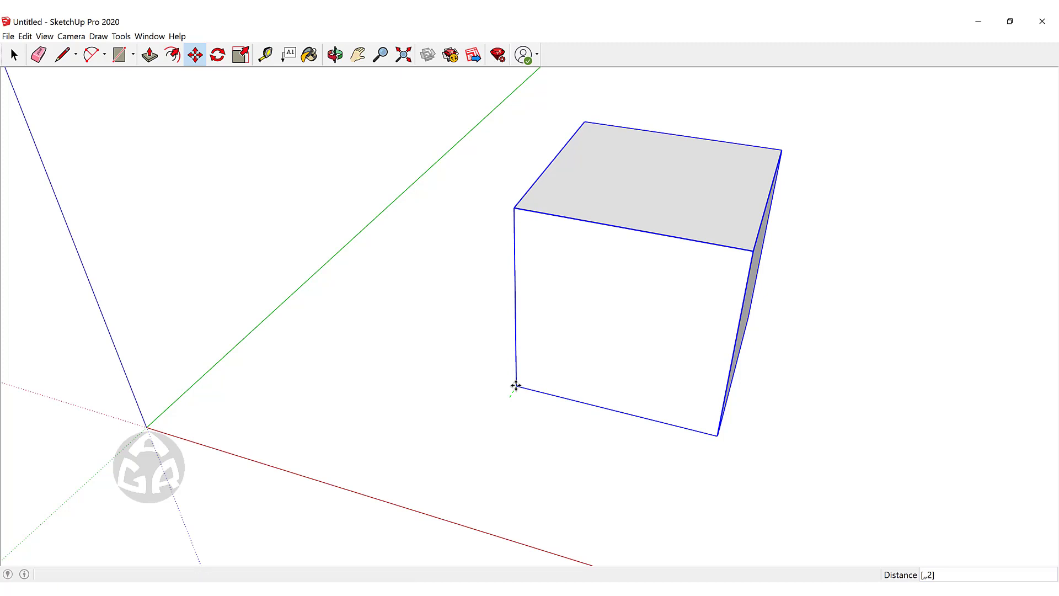
# Examine the box's height relative to the ground and axes from several angles, and clear the selection.
pyautogui.press('space')
pyautogui.press('o')
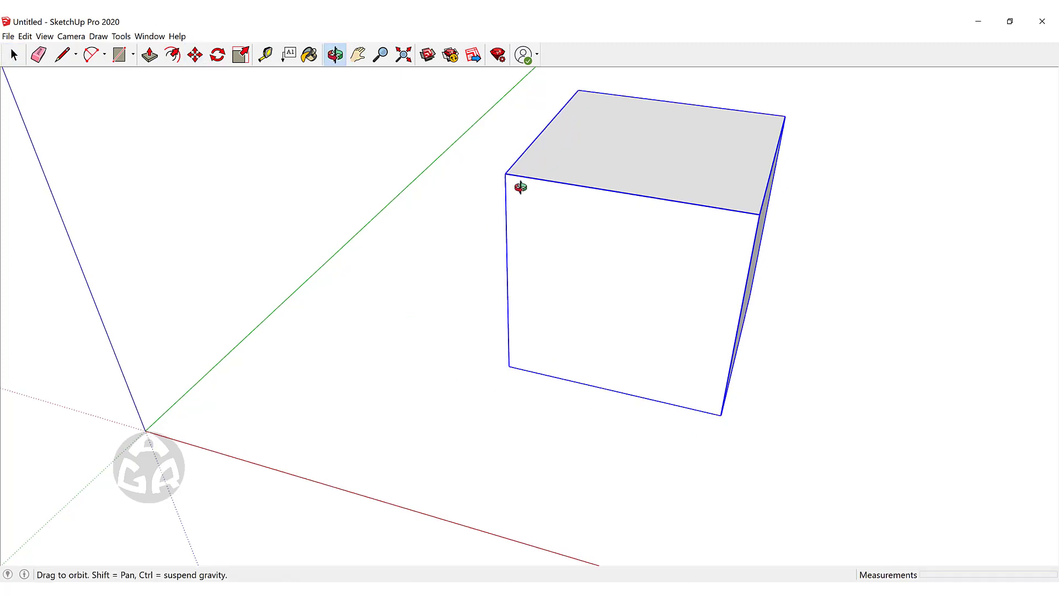
pyautogui.moveTo(520, 182); pyautogui.dragTo(335, 178)
pyautogui.hotkey('shift', 's')
pyautogui.moveTo(625, 238); pyautogui.dragTo(616, 383, button='middle')
pyautogui.hotkey('shift', 's')
pyautogui.moveTo(506, 435); pyautogui.dragTo(491, 415, button='middle')
pyautogui.click(476, 438)
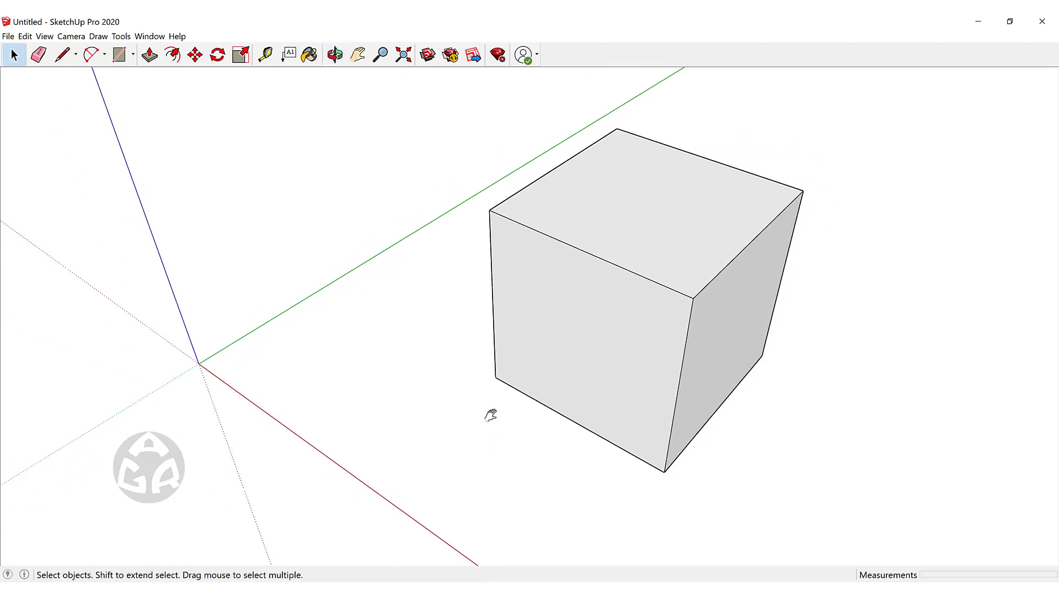